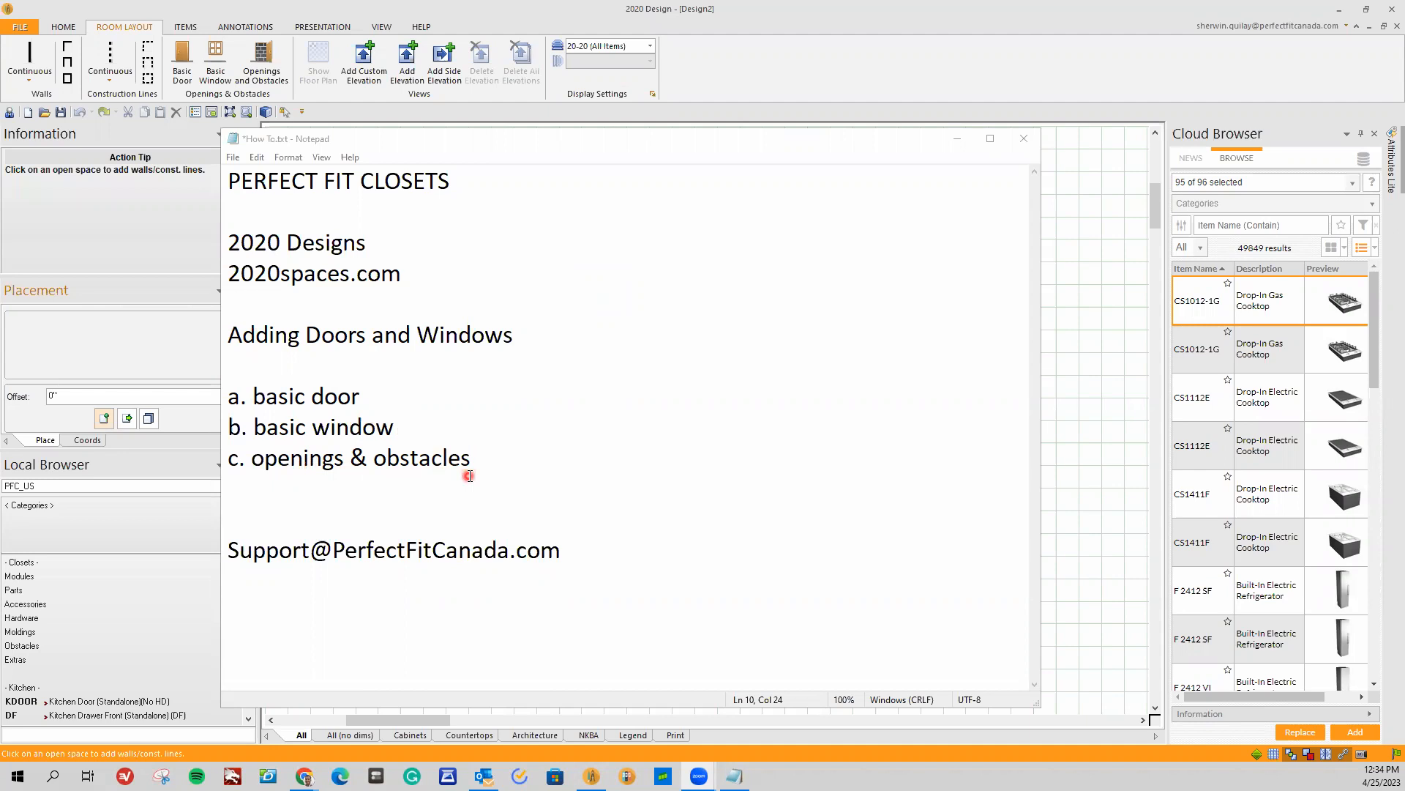
# Step: Draw a closed square room of four continuous walls, each 100" long
pyautogui.click(508, 139)
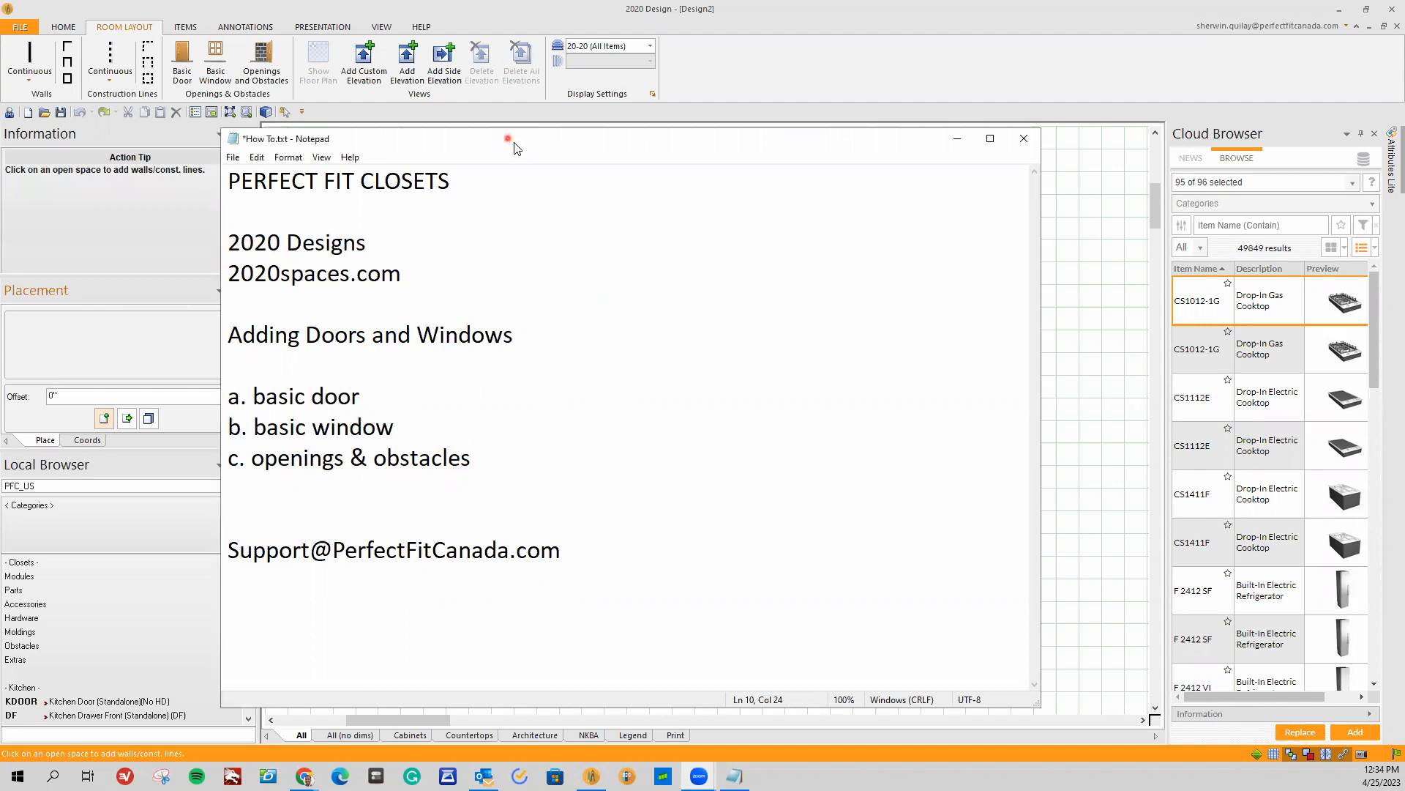
pyautogui.click(957, 138)
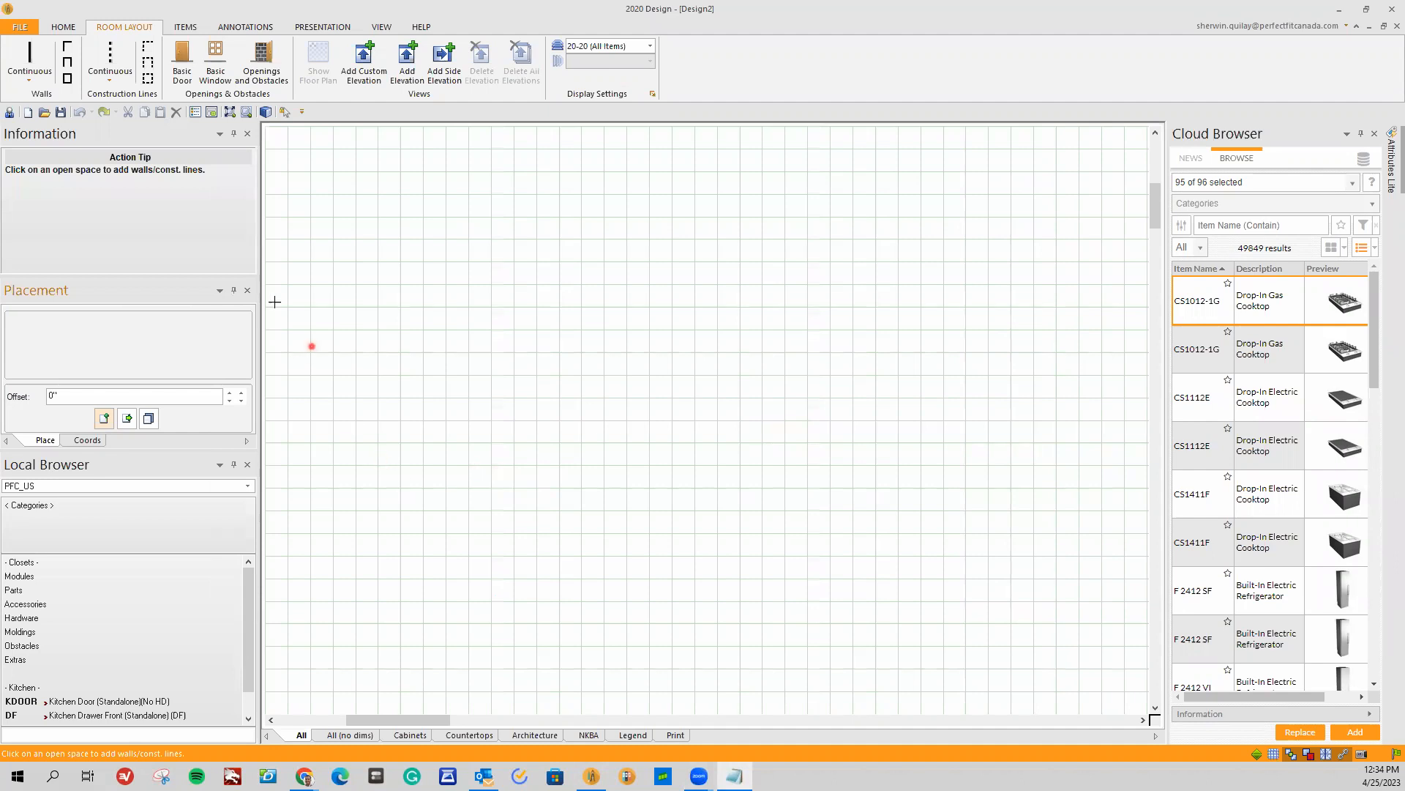
pyautogui.click(36, 59)
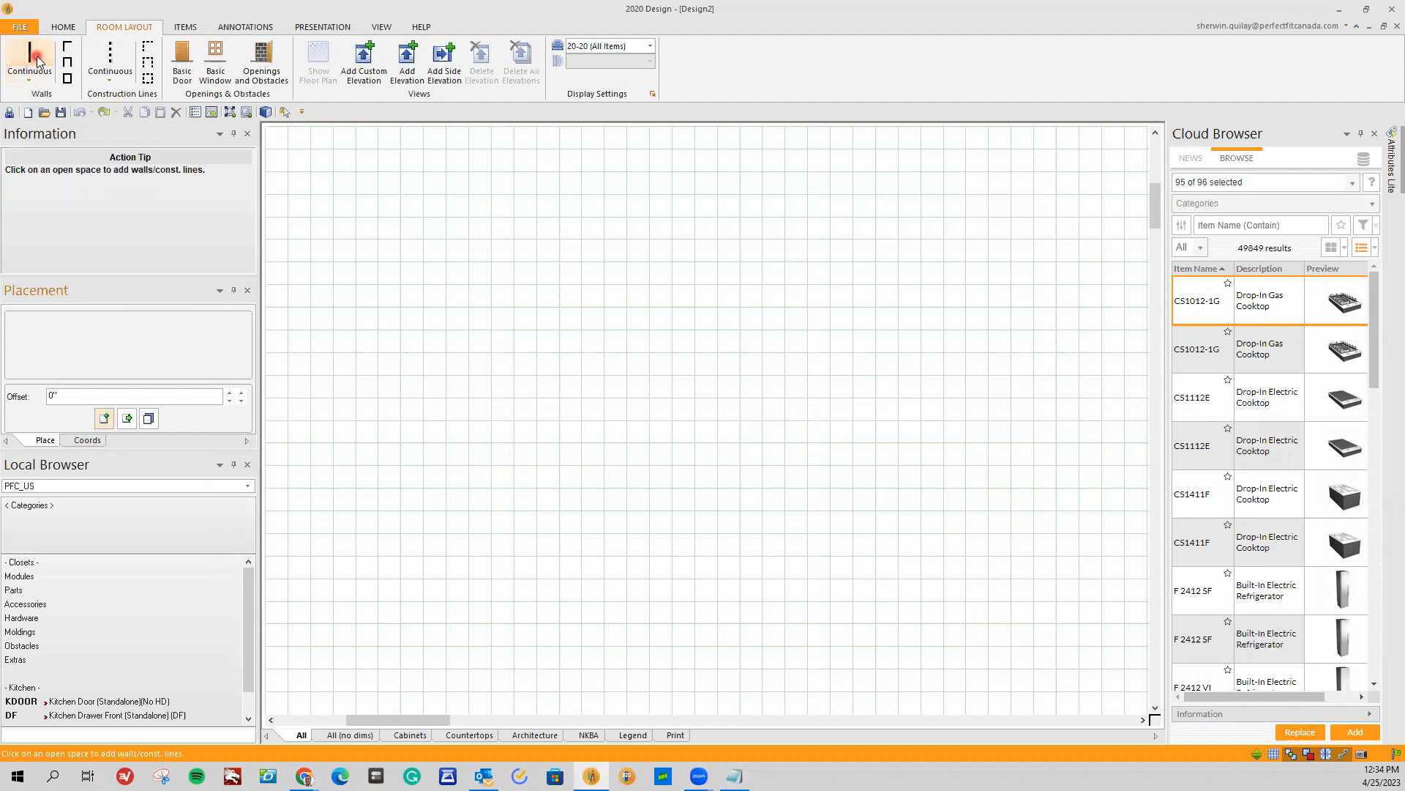
pyautogui.click(546, 517)
pyautogui.click(503, 570)
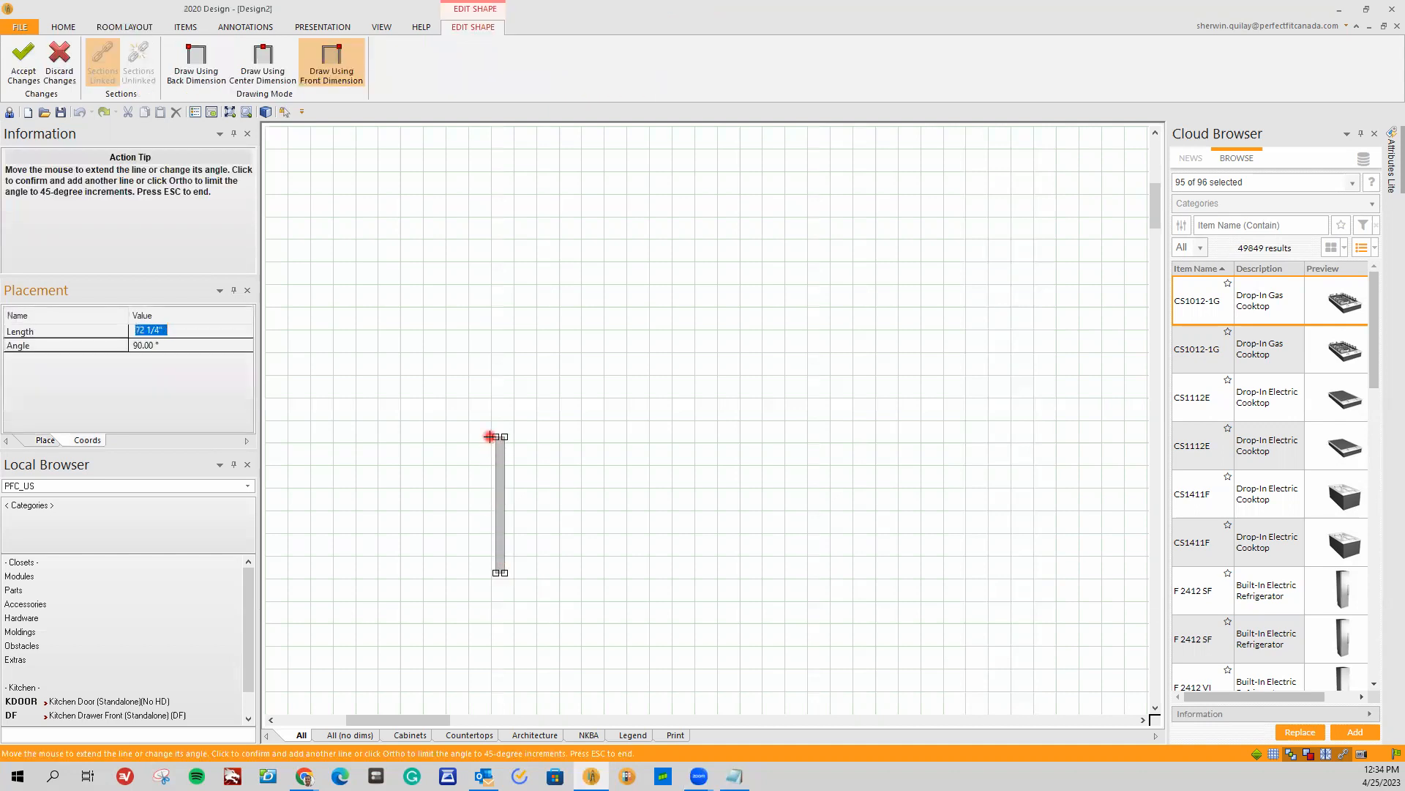
pyautogui.write('100')
pyautogui.press('Return')
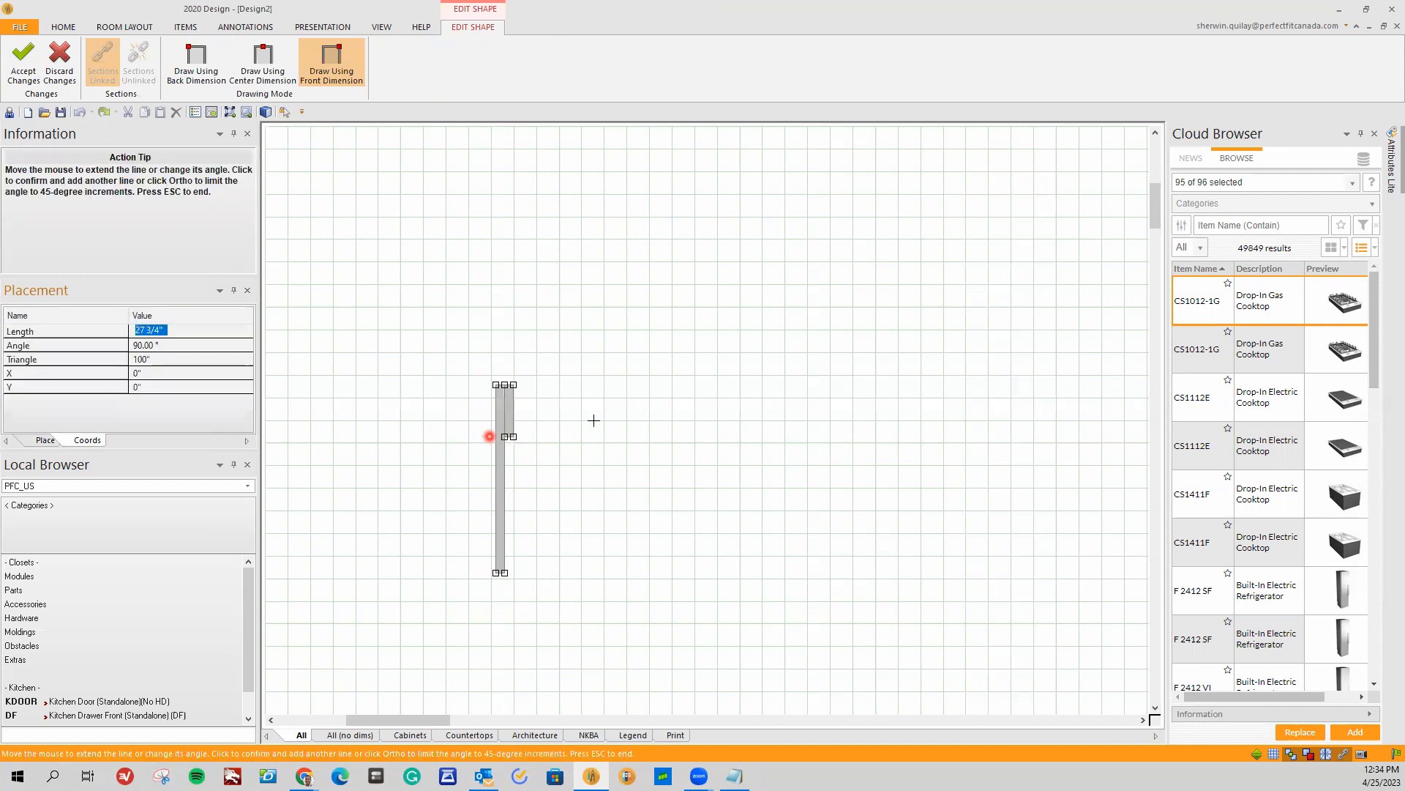
pyautogui.write('100')
pyautogui.press('Return')
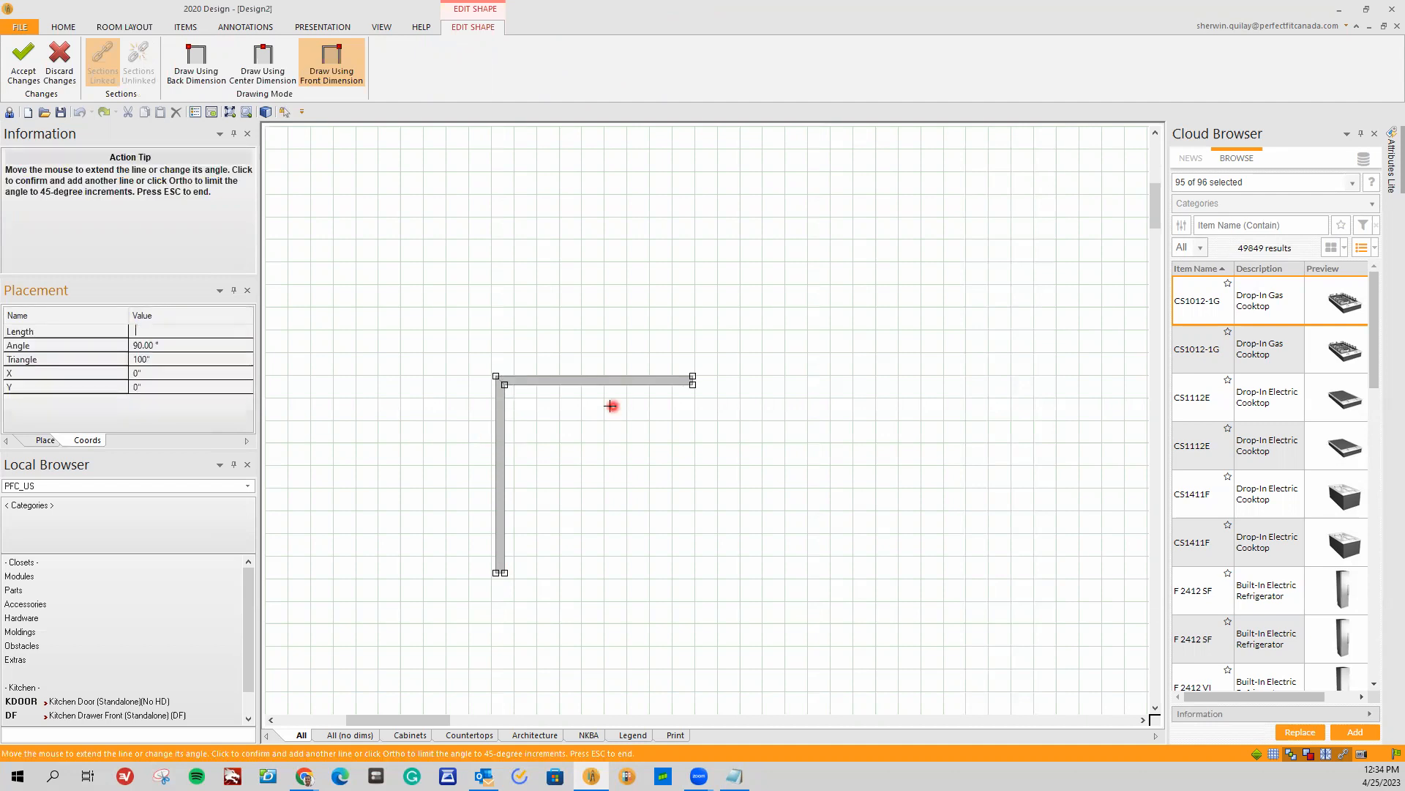
pyautogui.write('100')
pyautogui.press('Return')
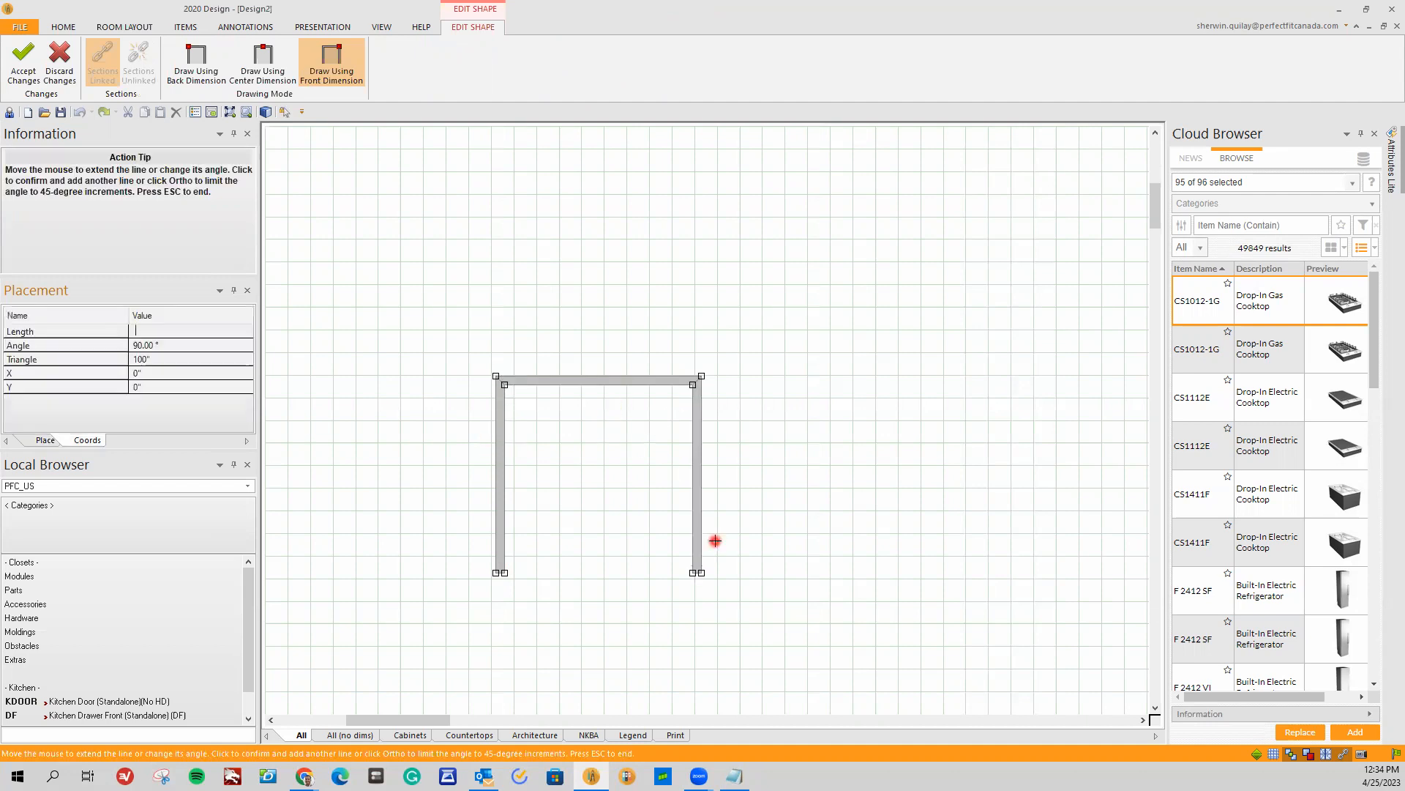
pyautogui.write('100')
pyautogui.press('Return')
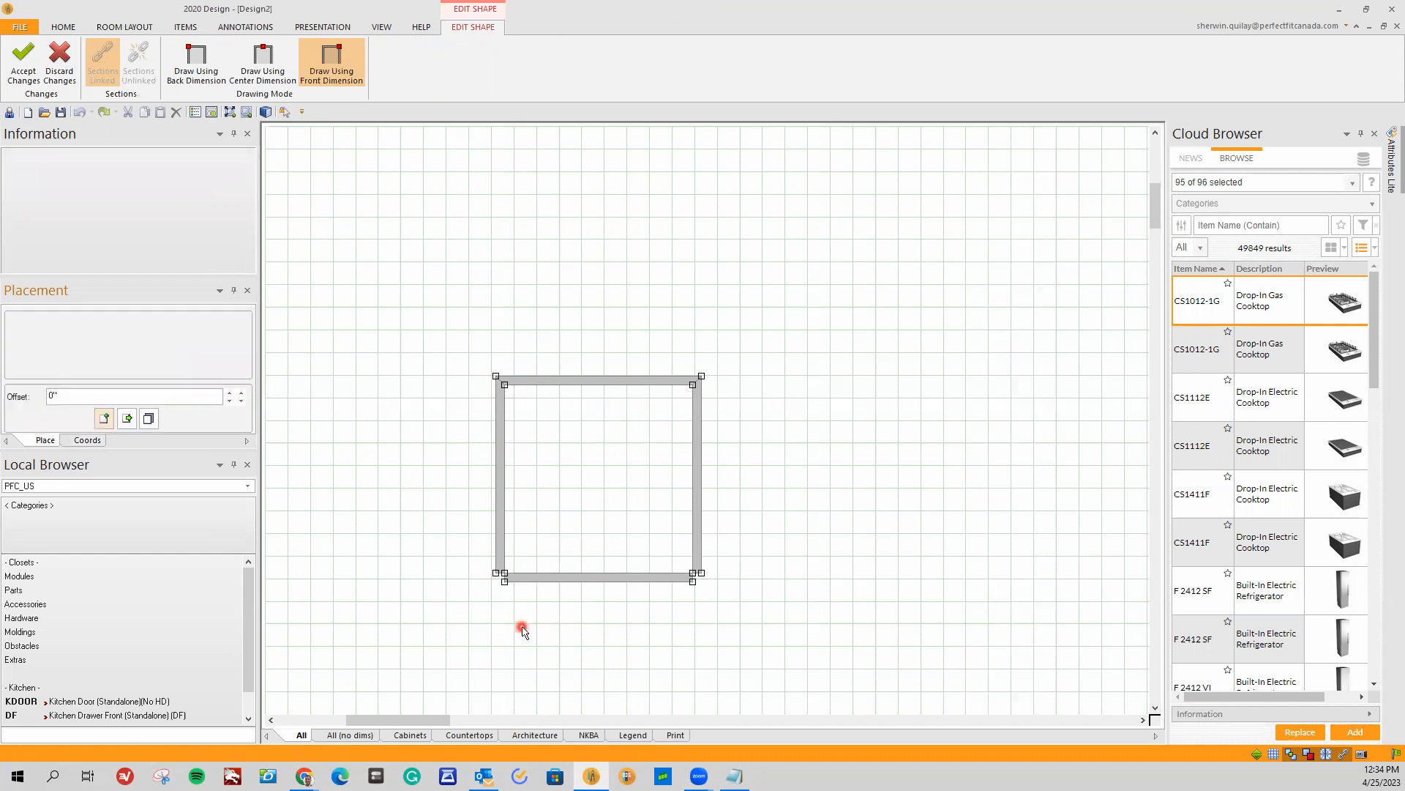
pyautogui.press('Escape')
pyautogui.scroll(2, 732, 477)
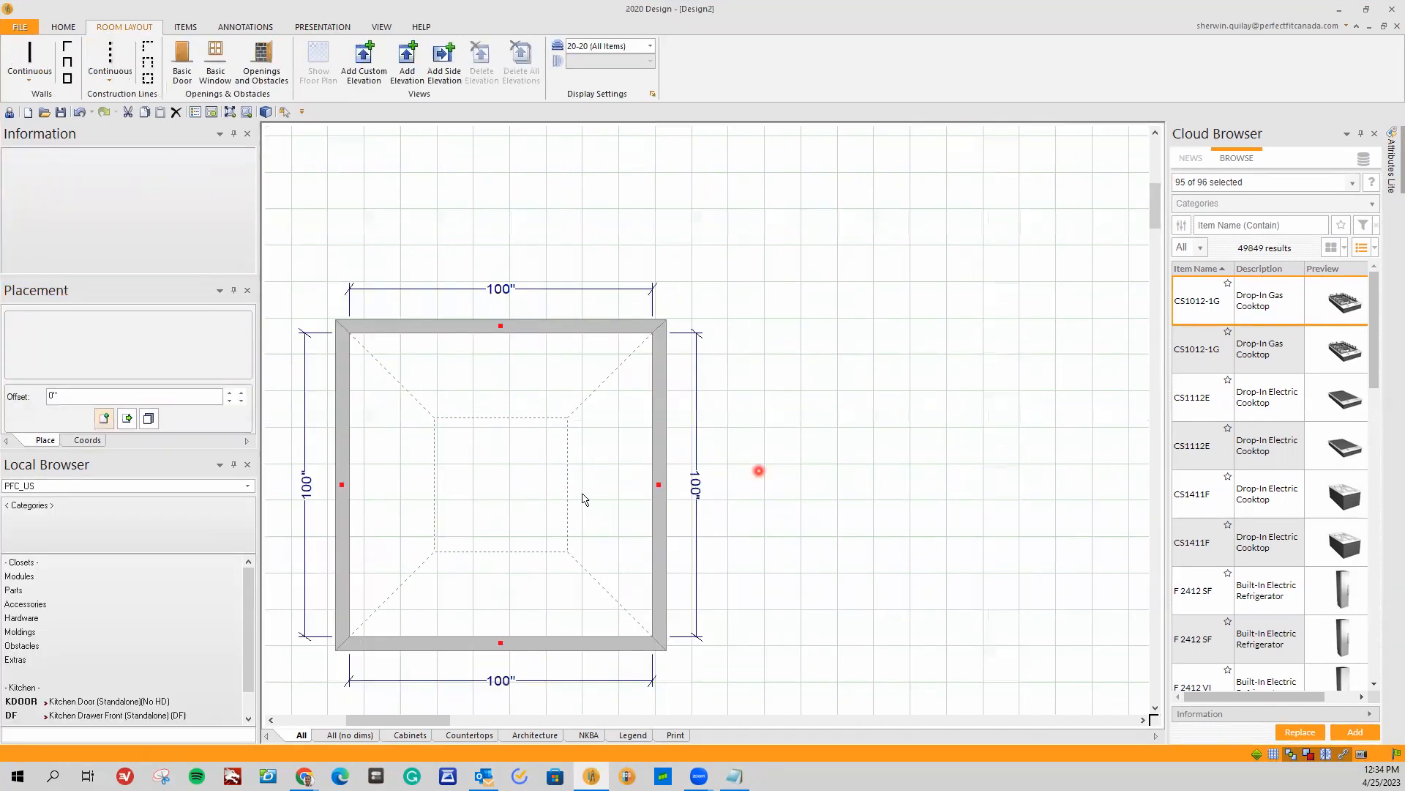
pyautogui.scroll(-1, 586, 496)
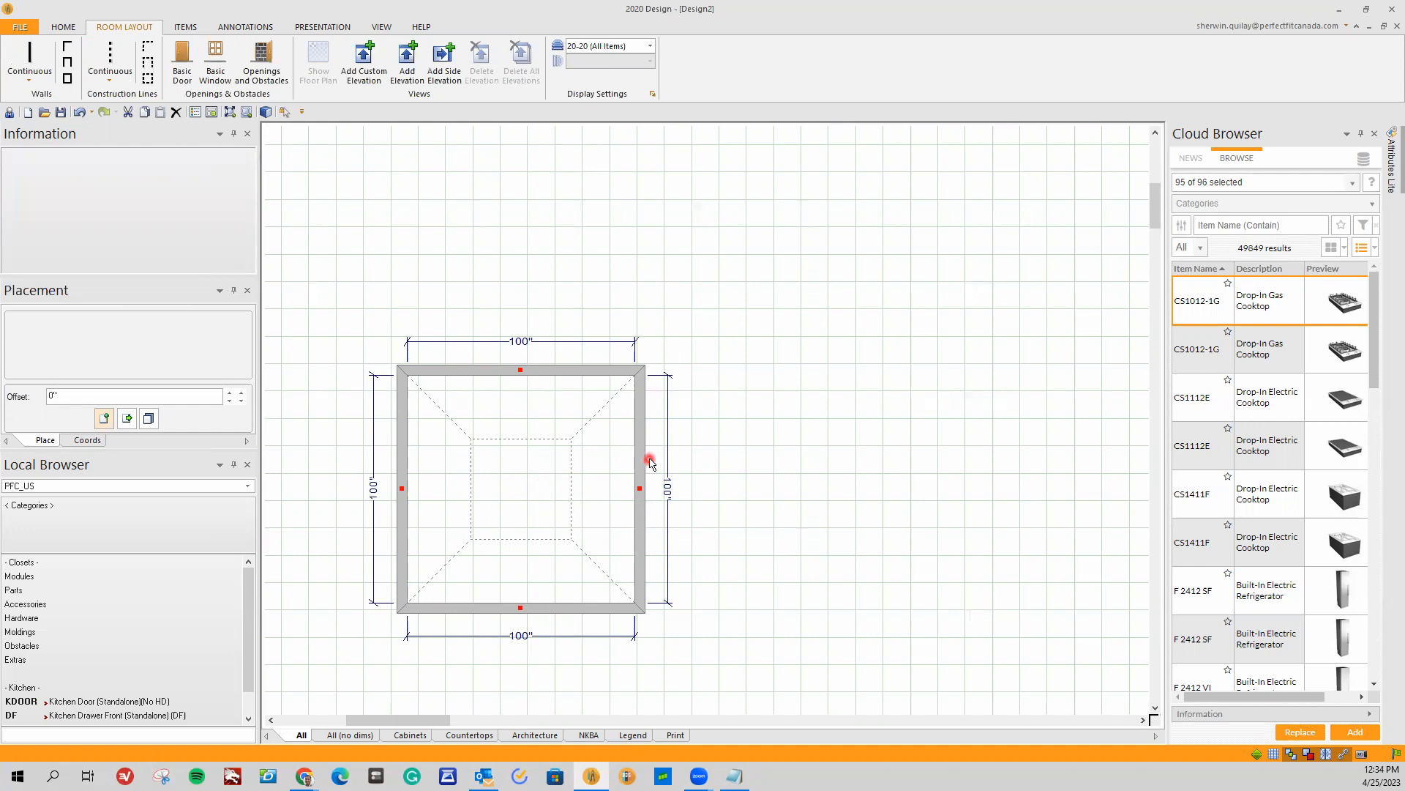
# Step: Create an elevation view for each of the four walls, starting with the lower wall and going clockwise around the floor plan
pyautogui.click(480, 577)
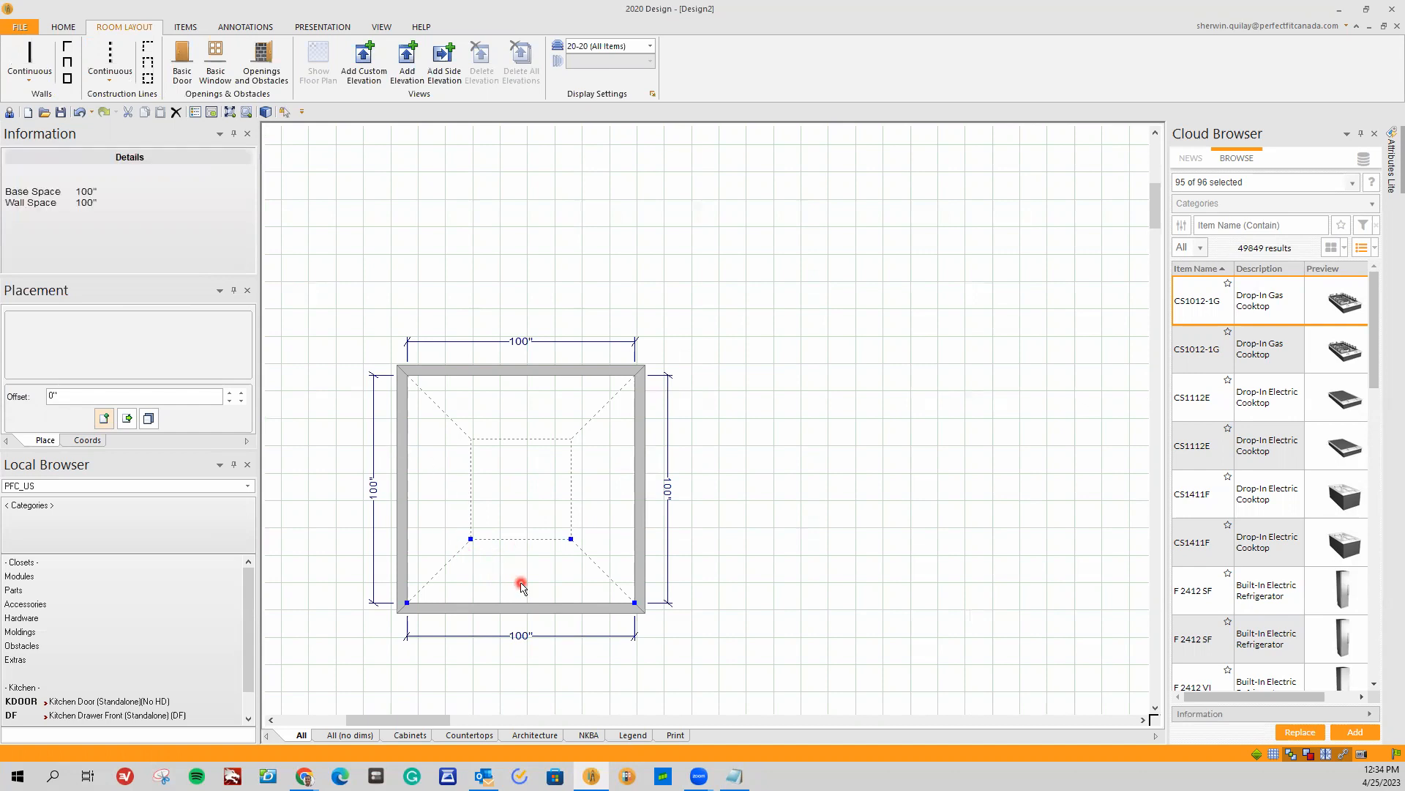
pyautogui.doubleClick(524, 571)
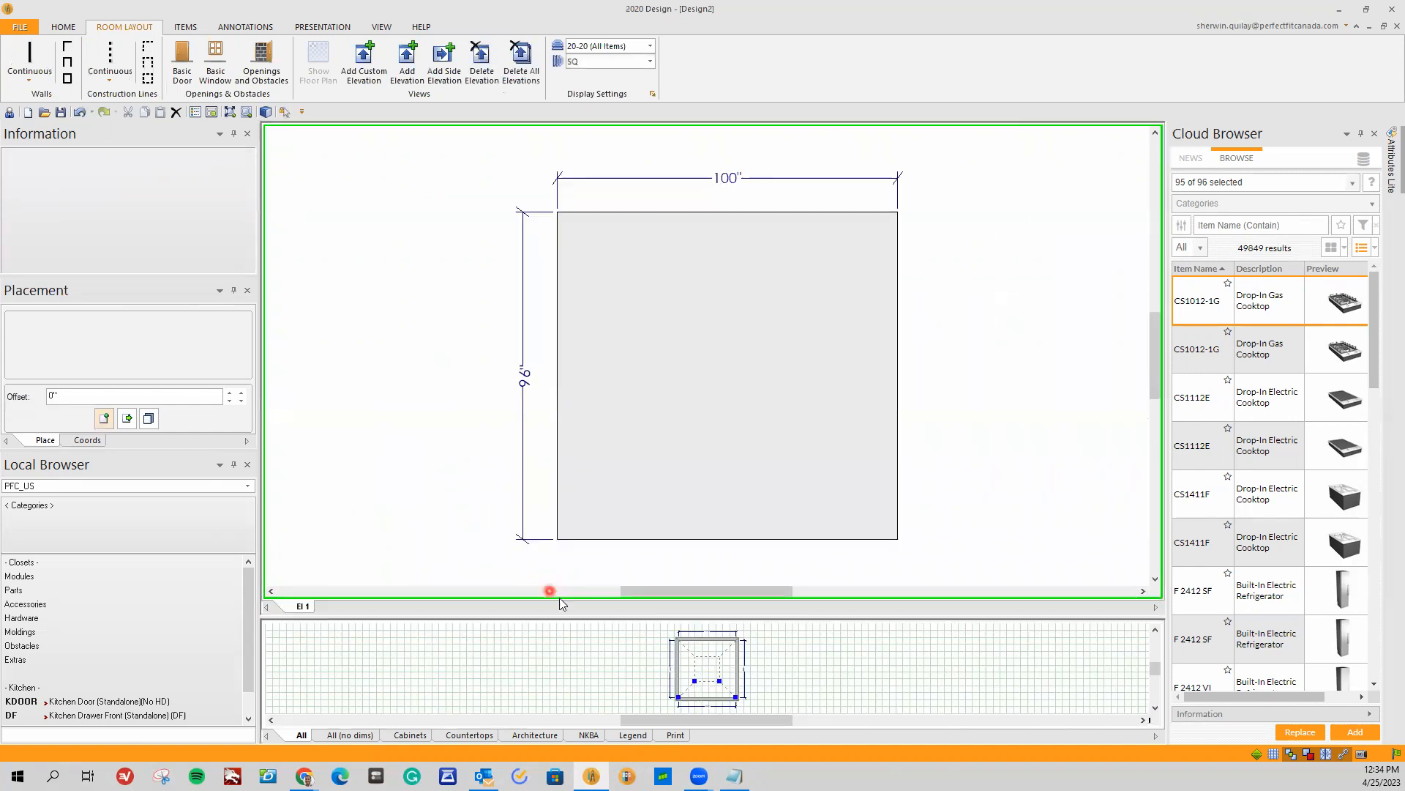
pyautogui.click(688, 668)
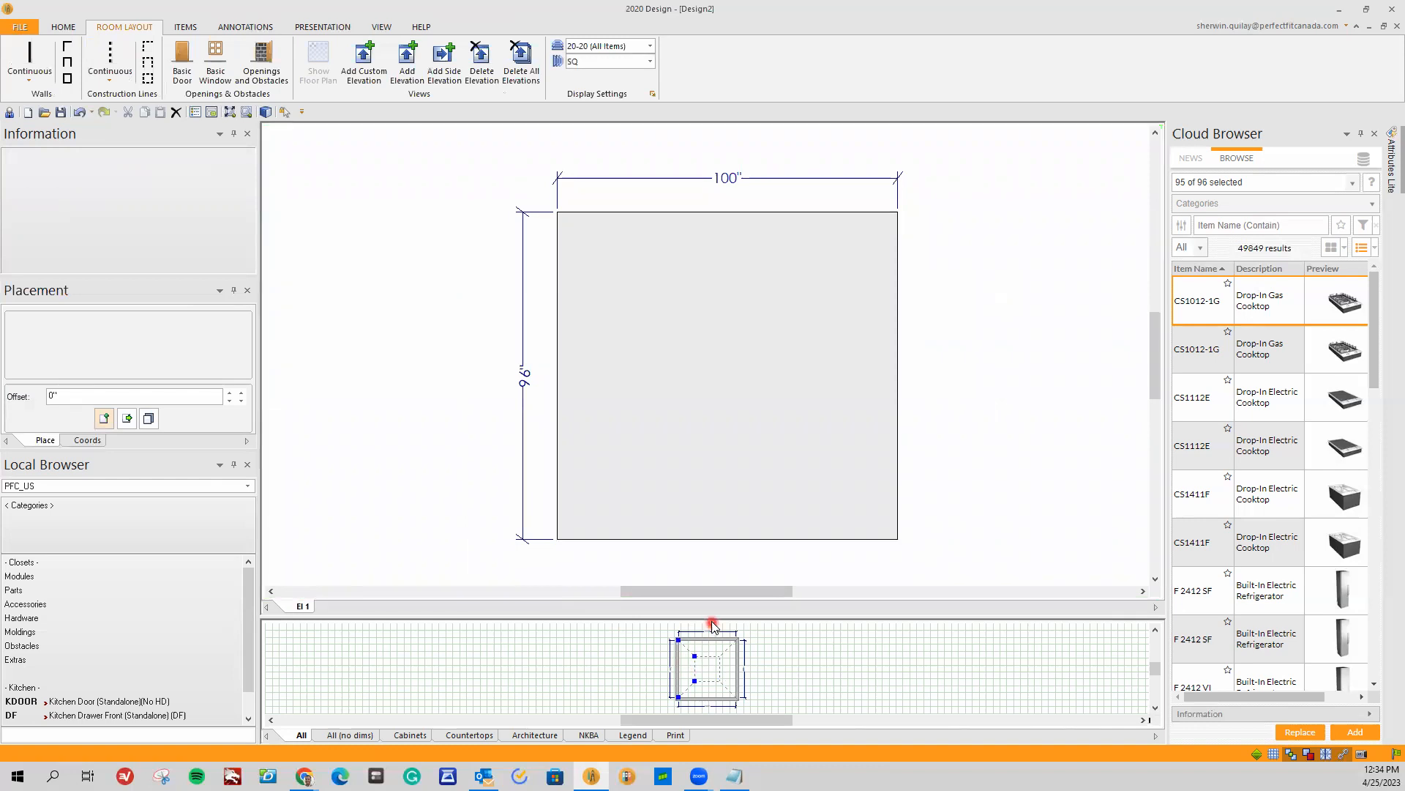
pyautogui.moveTo(712, 619); pyautogui.dragTo(705, 453)
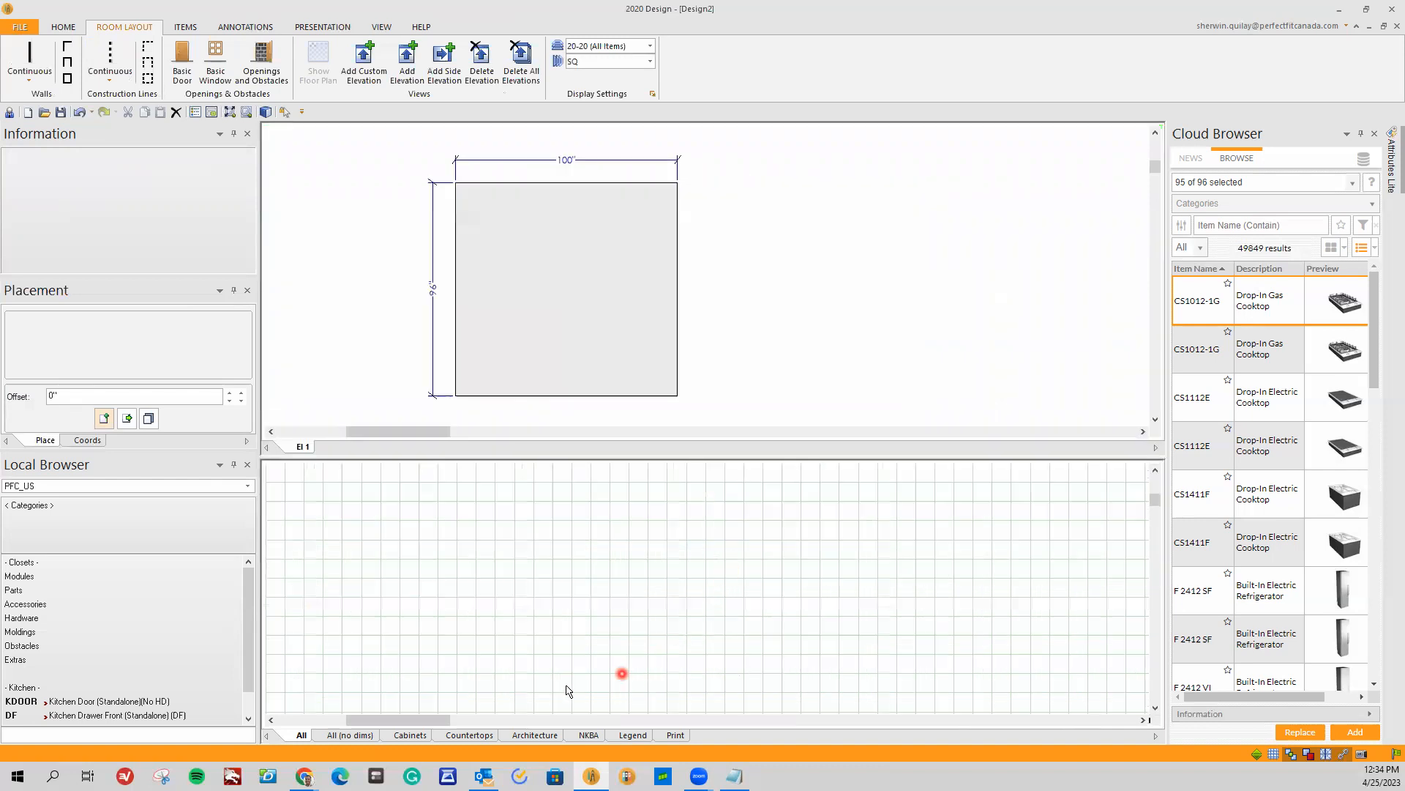
pyautogui.moveTo(424, 725); pyautogui.dragTo(524, 724)
pyautogui.doubleClick(568, 585)
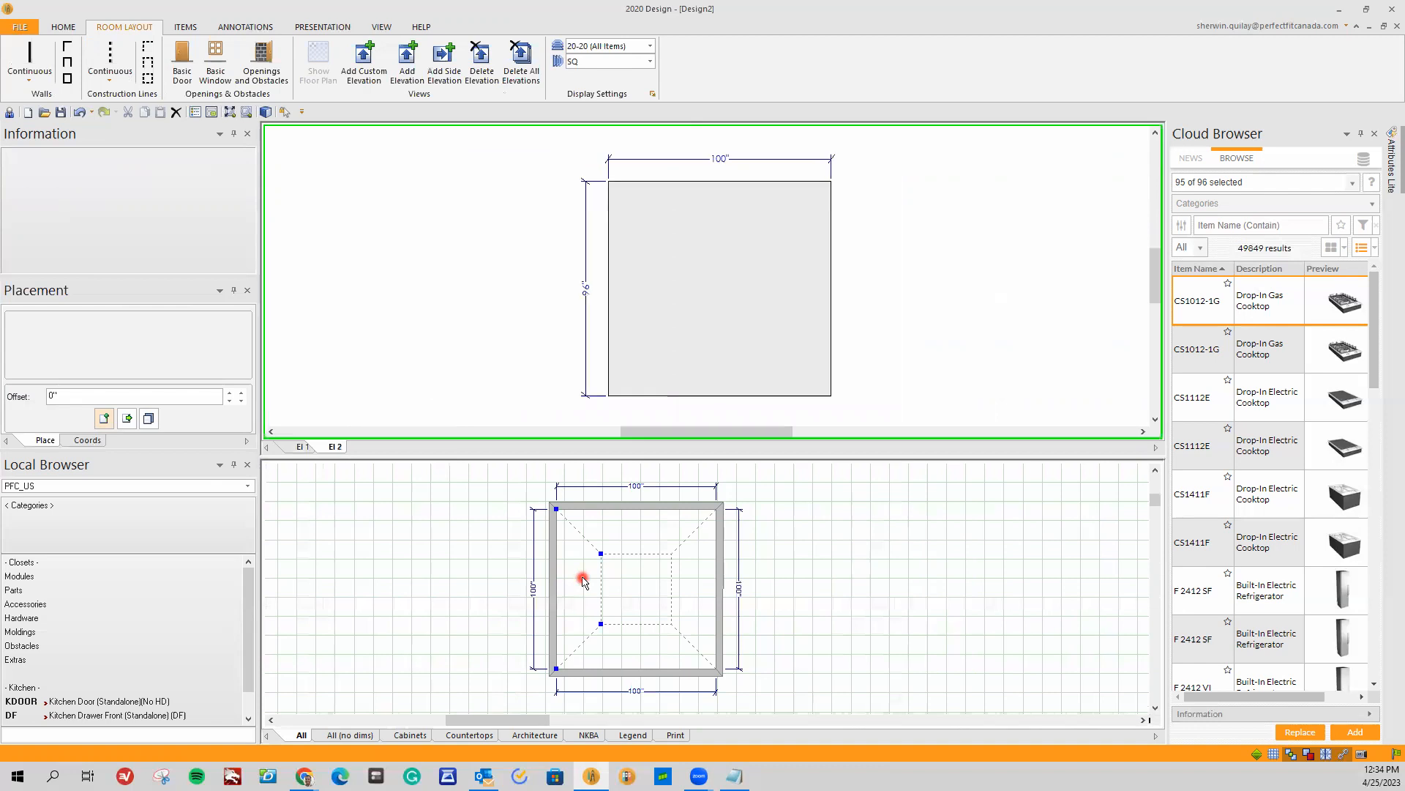
pyautogui.click(655, 535)
pyautogui.doubleClick(653, 535)
pyautogui.doubleClick(690, 598)
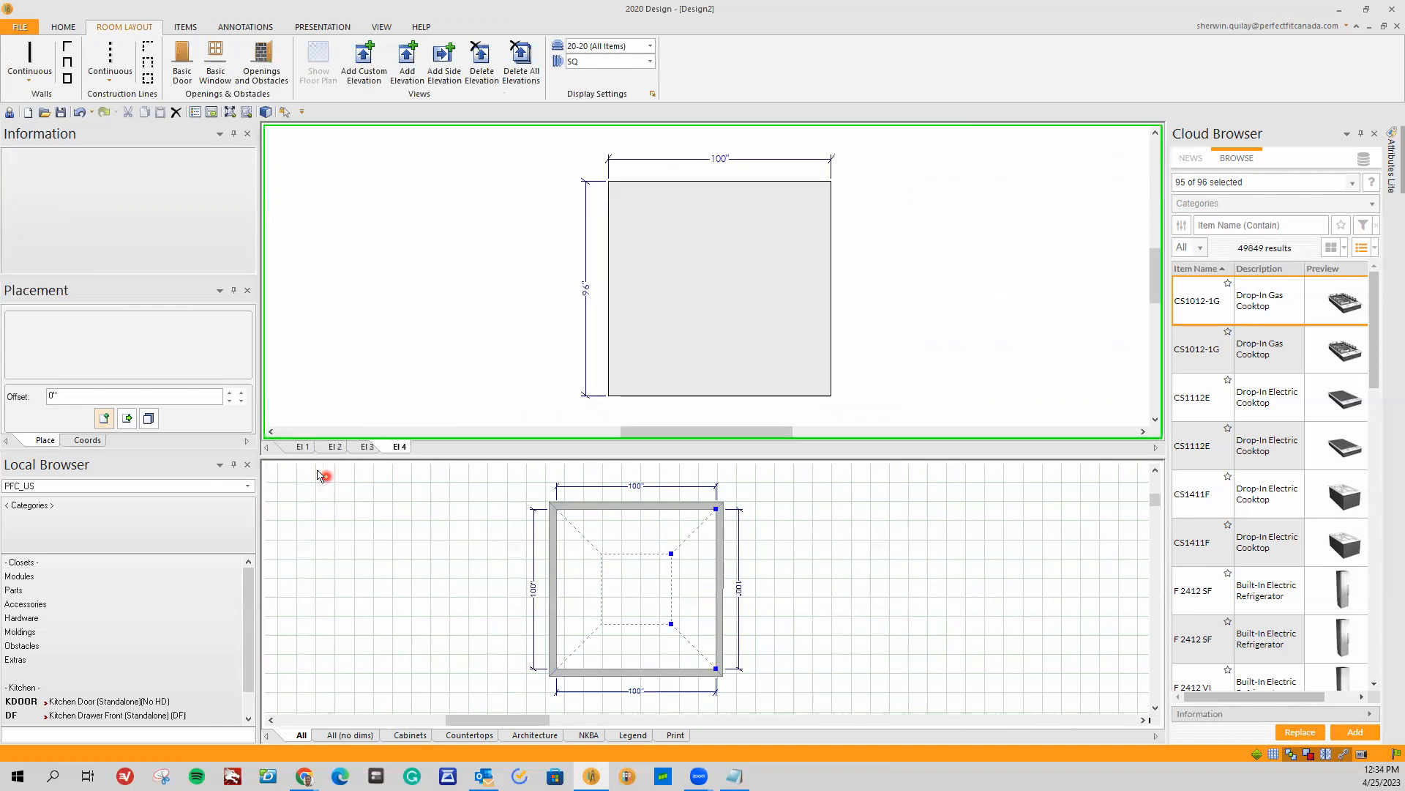
# Step: Show the lower wall's elevation, El 1, and start inserting a basic door on that wall
pyautogui.click(301, 447)
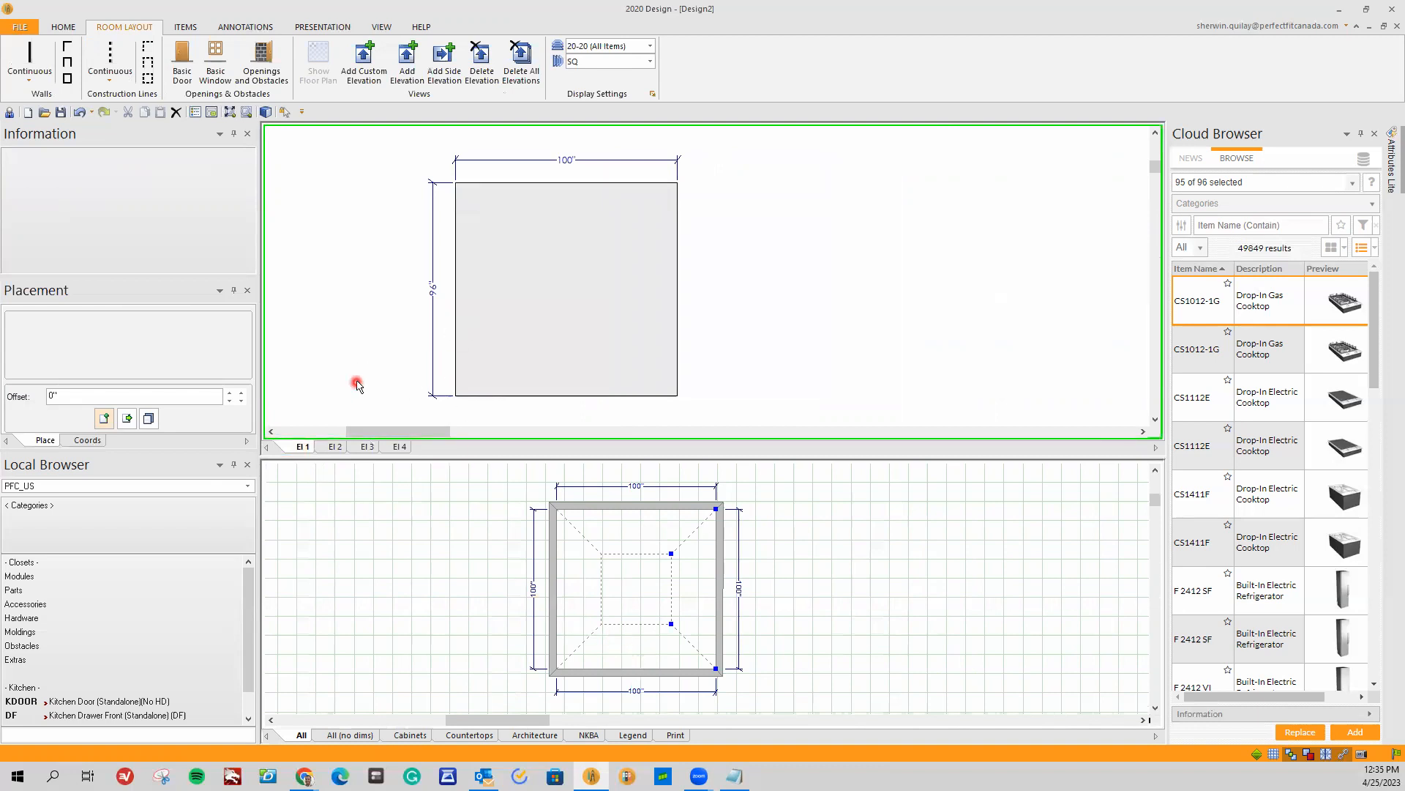
pyautogui.moveTo(406, 433); pyautogui.dragTo(397, 434)
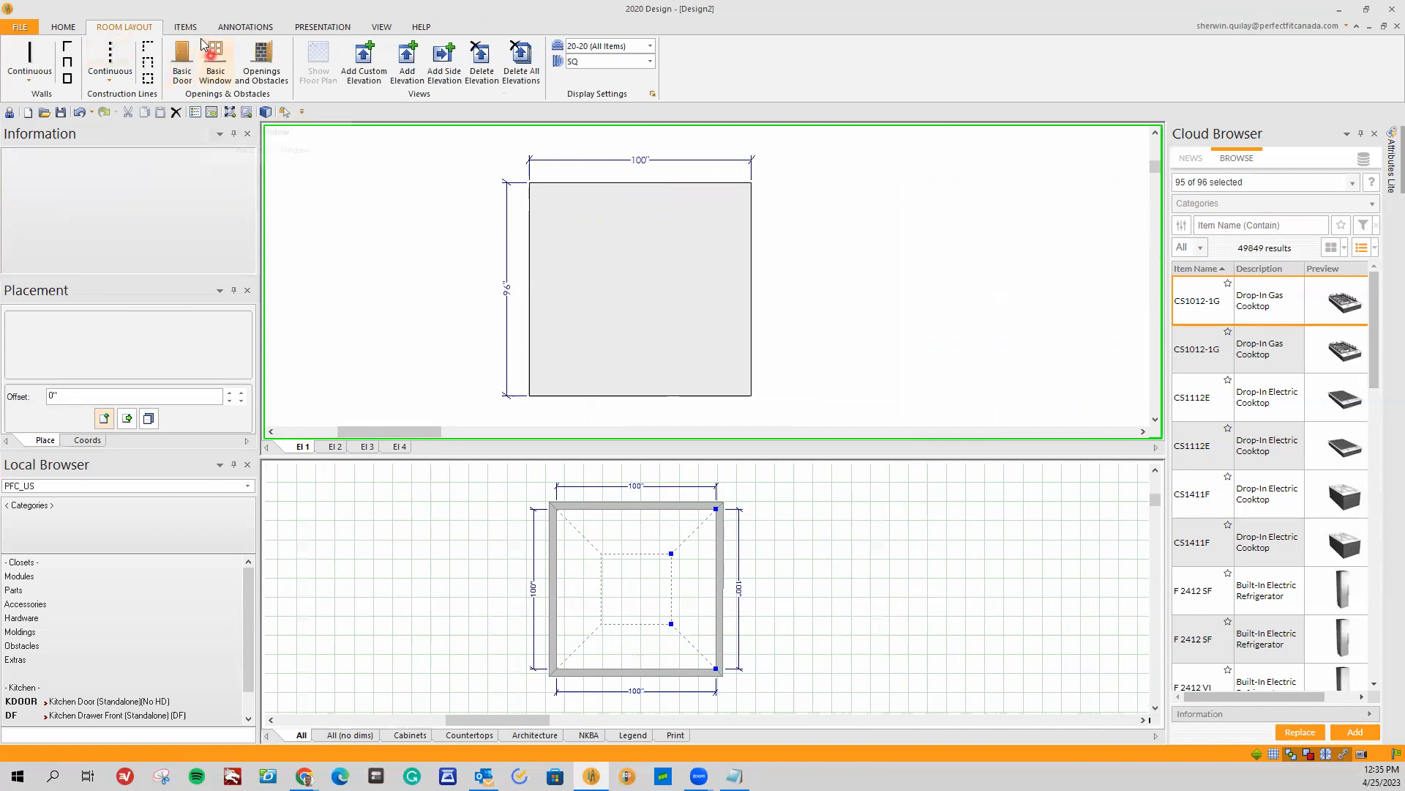
pyautogui.click(188, 76)
pyautogui.click(267, 66)
pyautogui.click(187, 71)
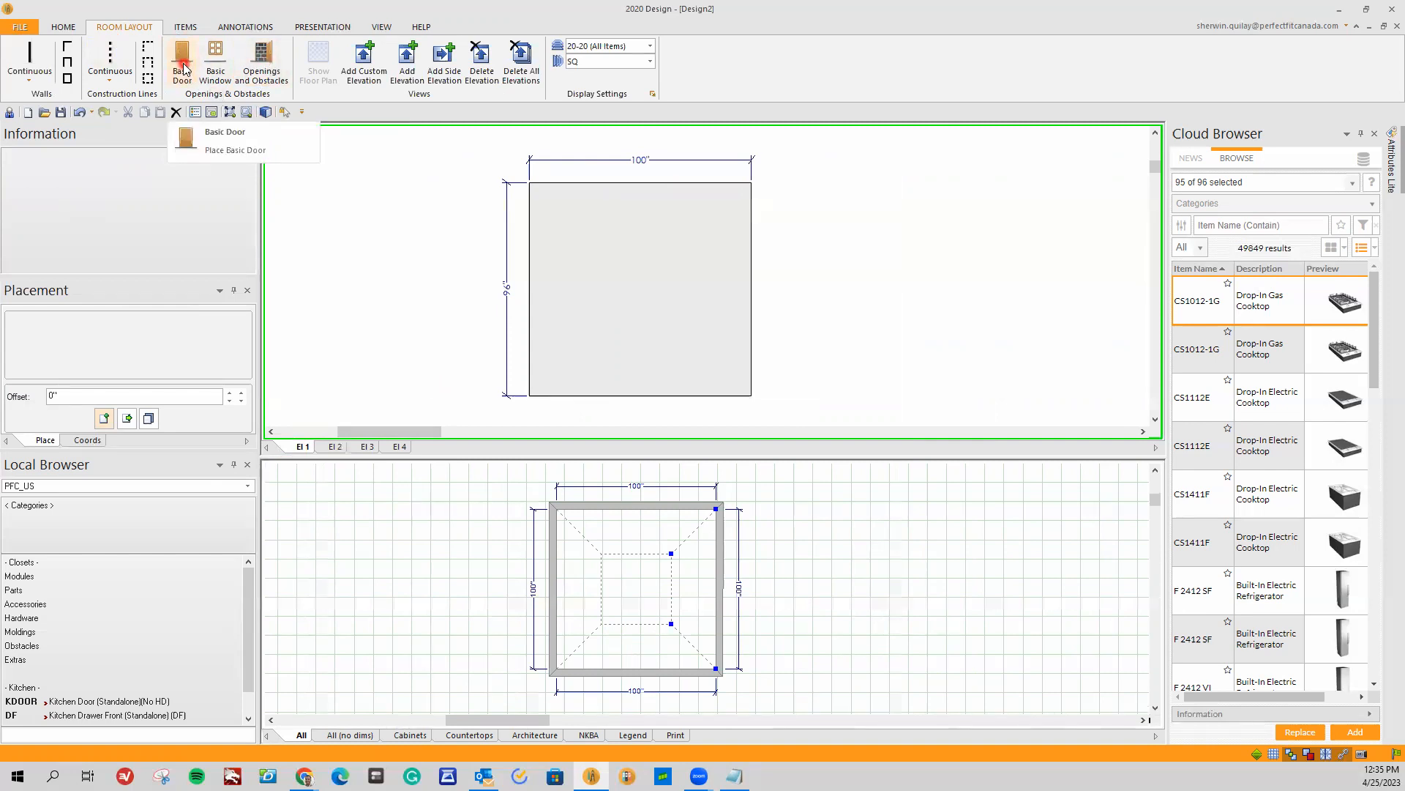
pyautogui.click(183, 62)
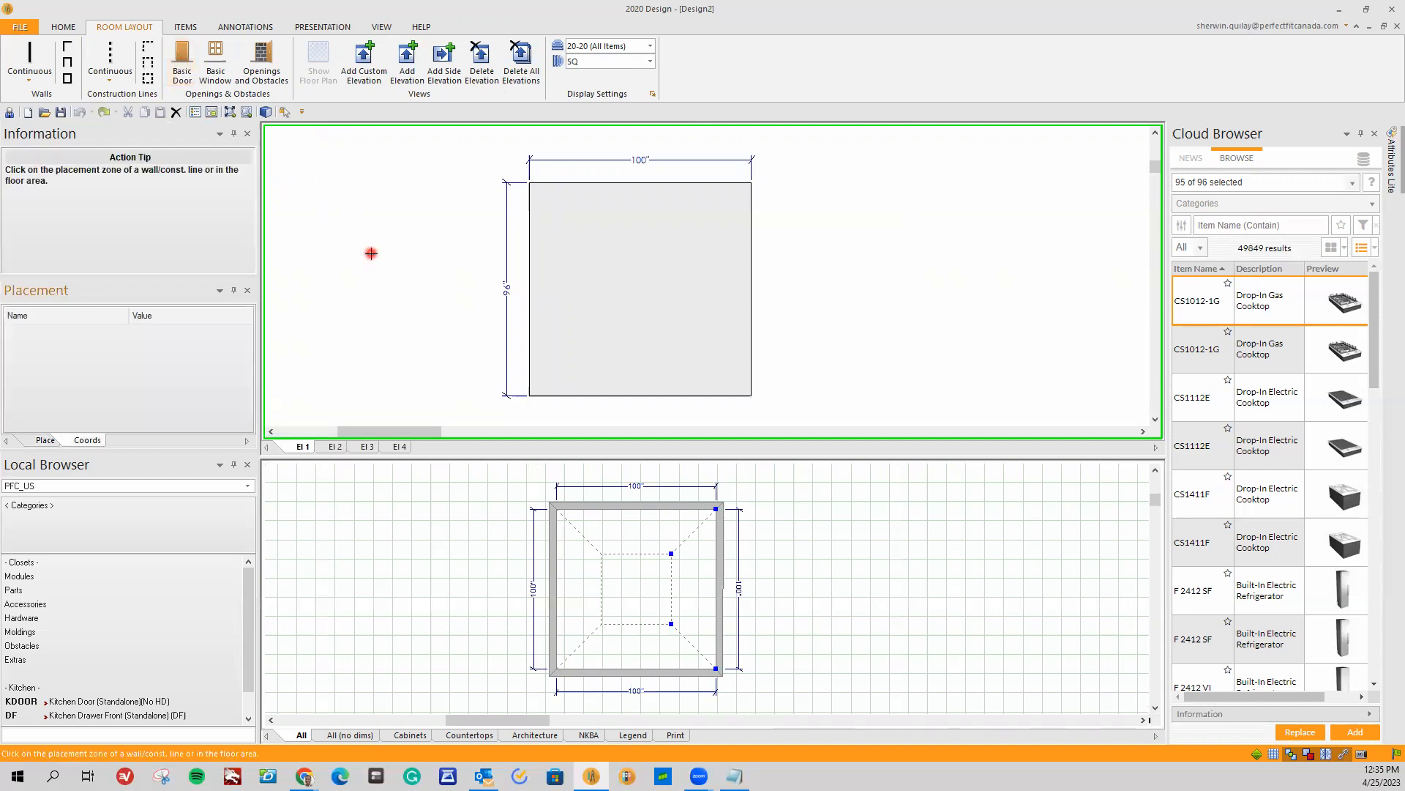
pyautogui.click(559, 249)
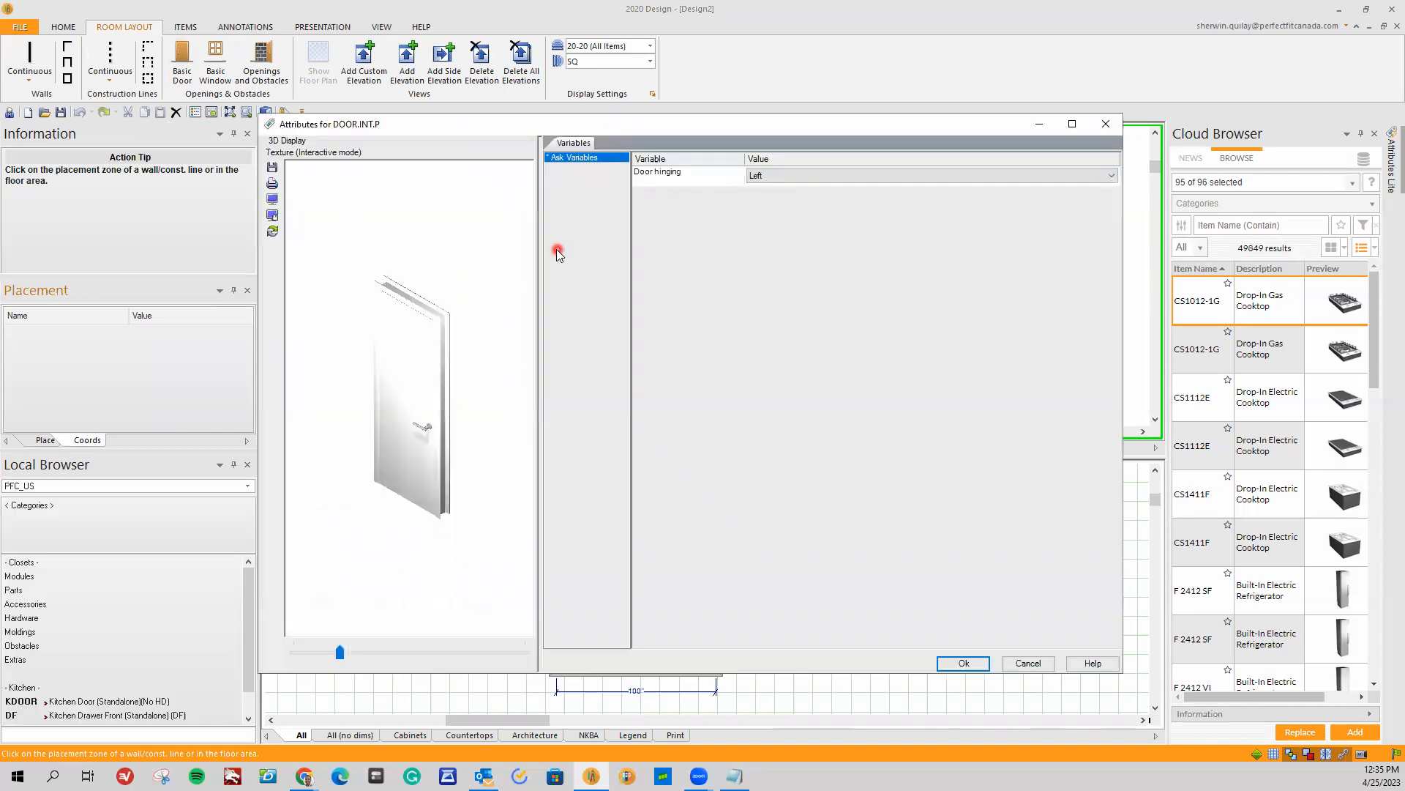
# Step: Choose Left door hinging and place the door about 24 13/16" from the wall's left end, rotated to open into the room with its handle at left
pyautogui.click(448, 378)
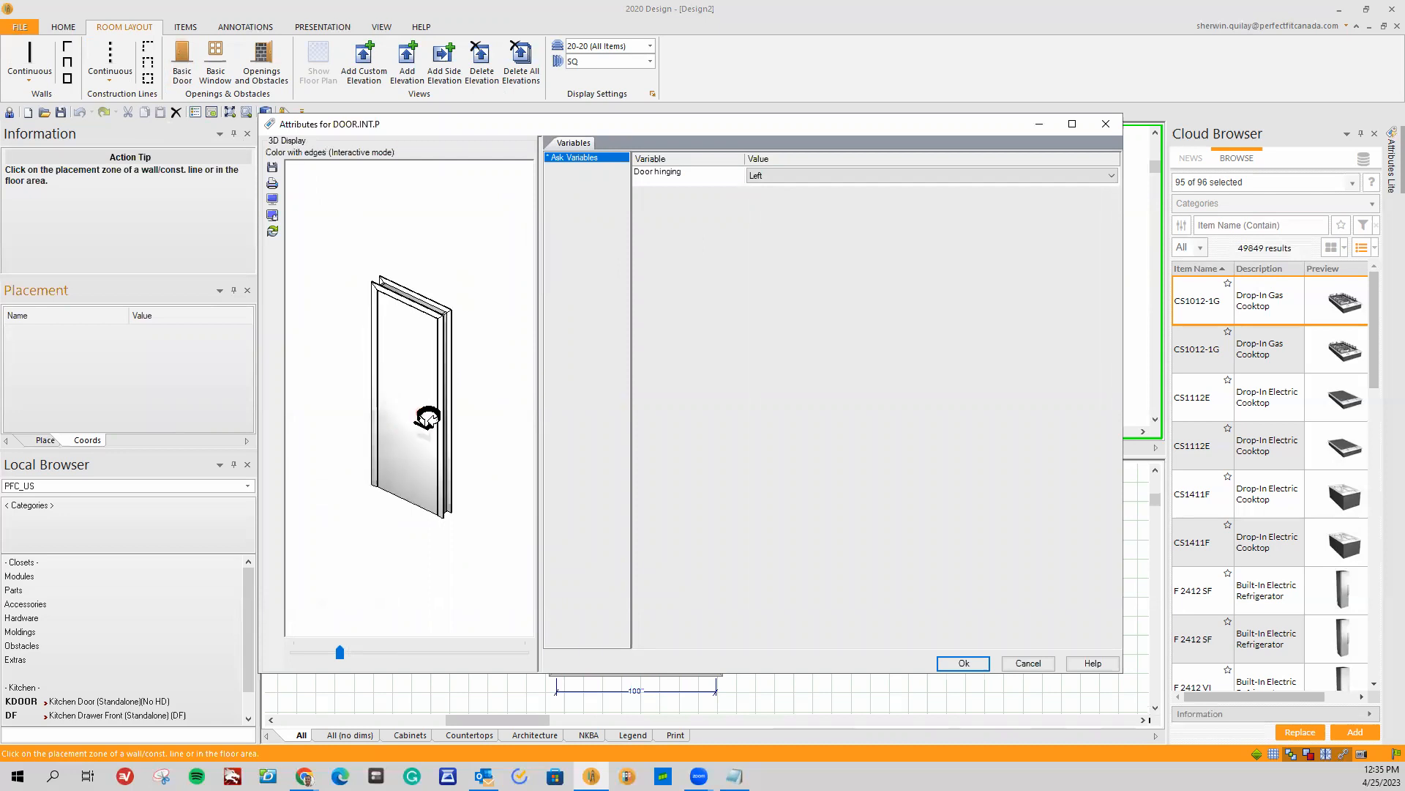
pyautogui.moveTo(428, 418); pyautogui.dragTo(449, 402)
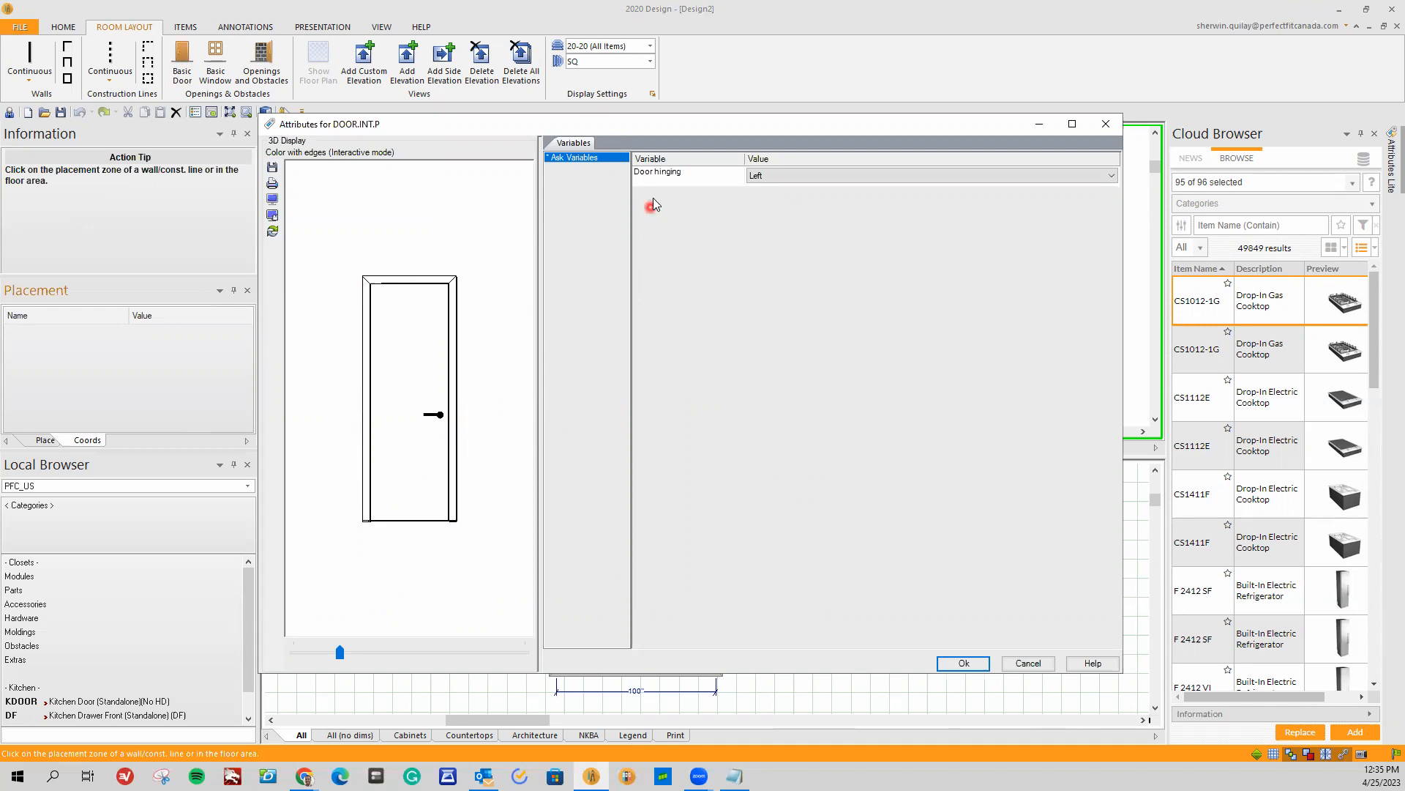
pyautogui.click(787, 176)
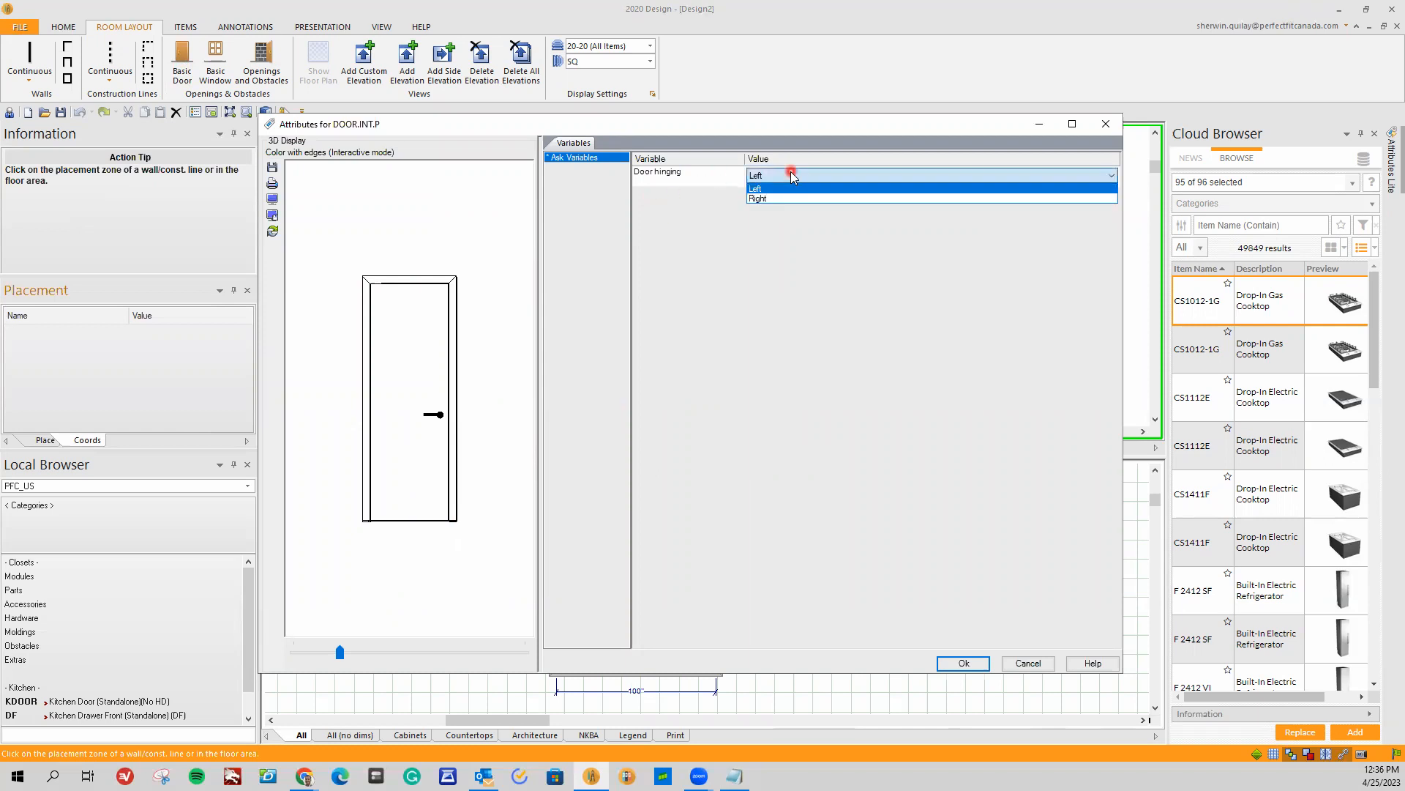
pyautogui.click(790, 190)
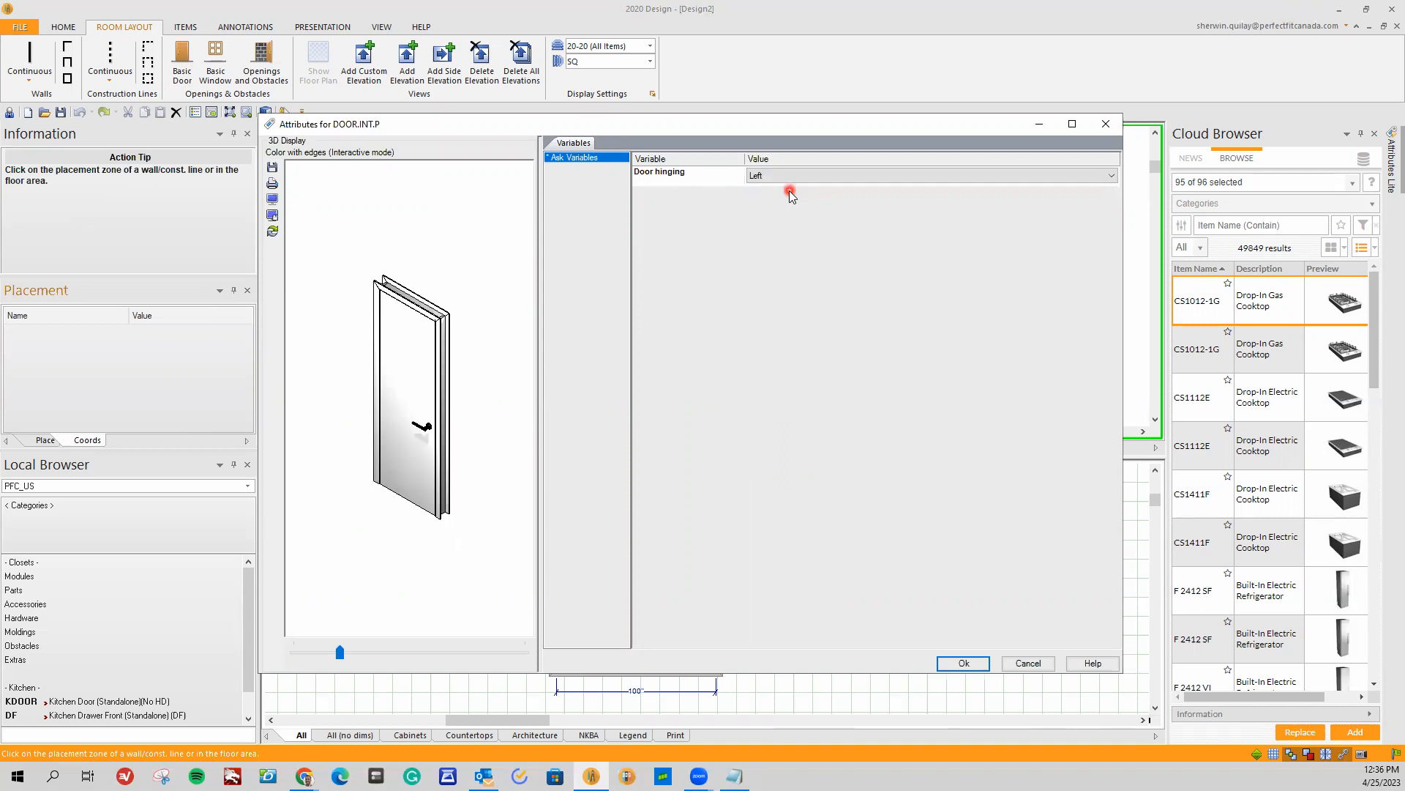
pyautogui.moveTo(409, 433); pyautogui.dragTo(445, 425)
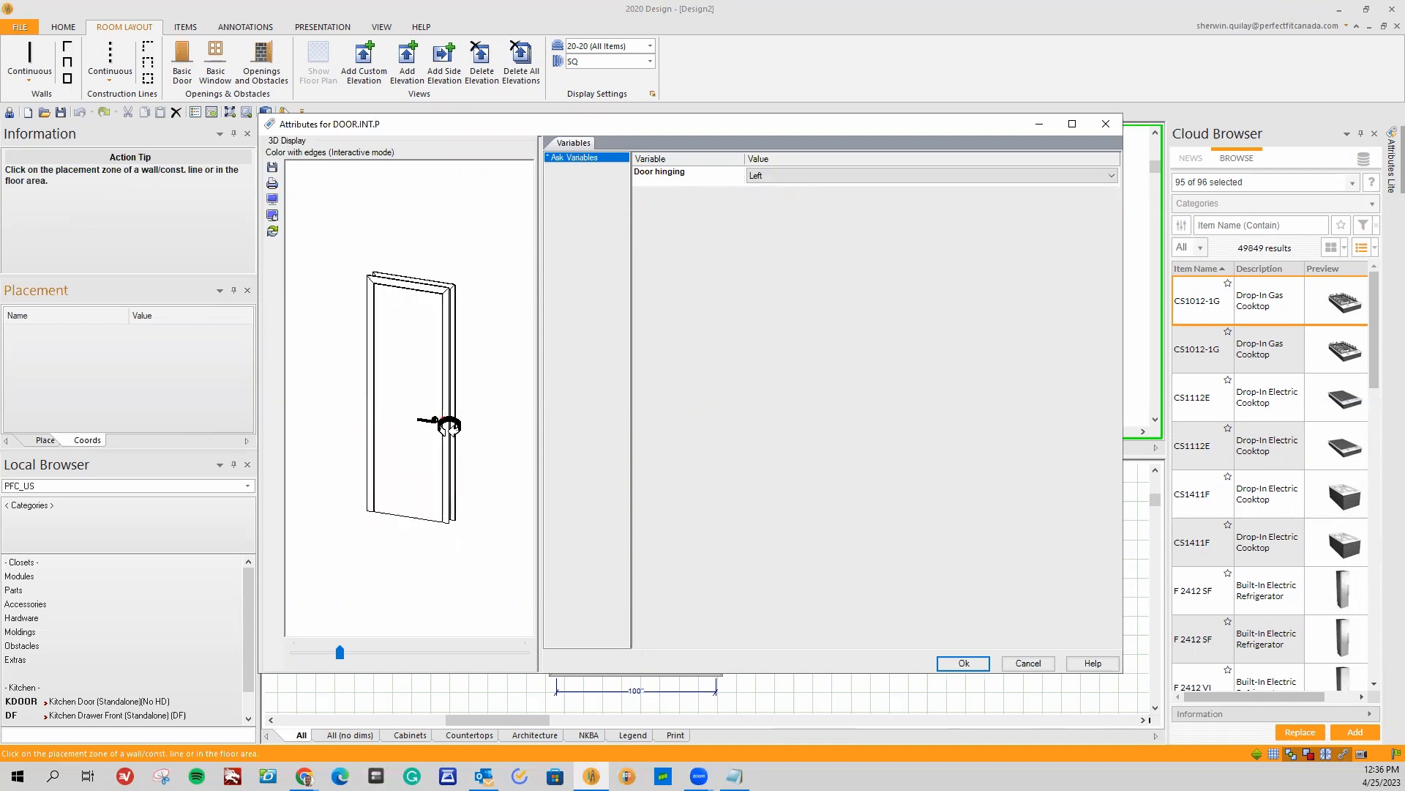
pyautogui.click(963, 664)
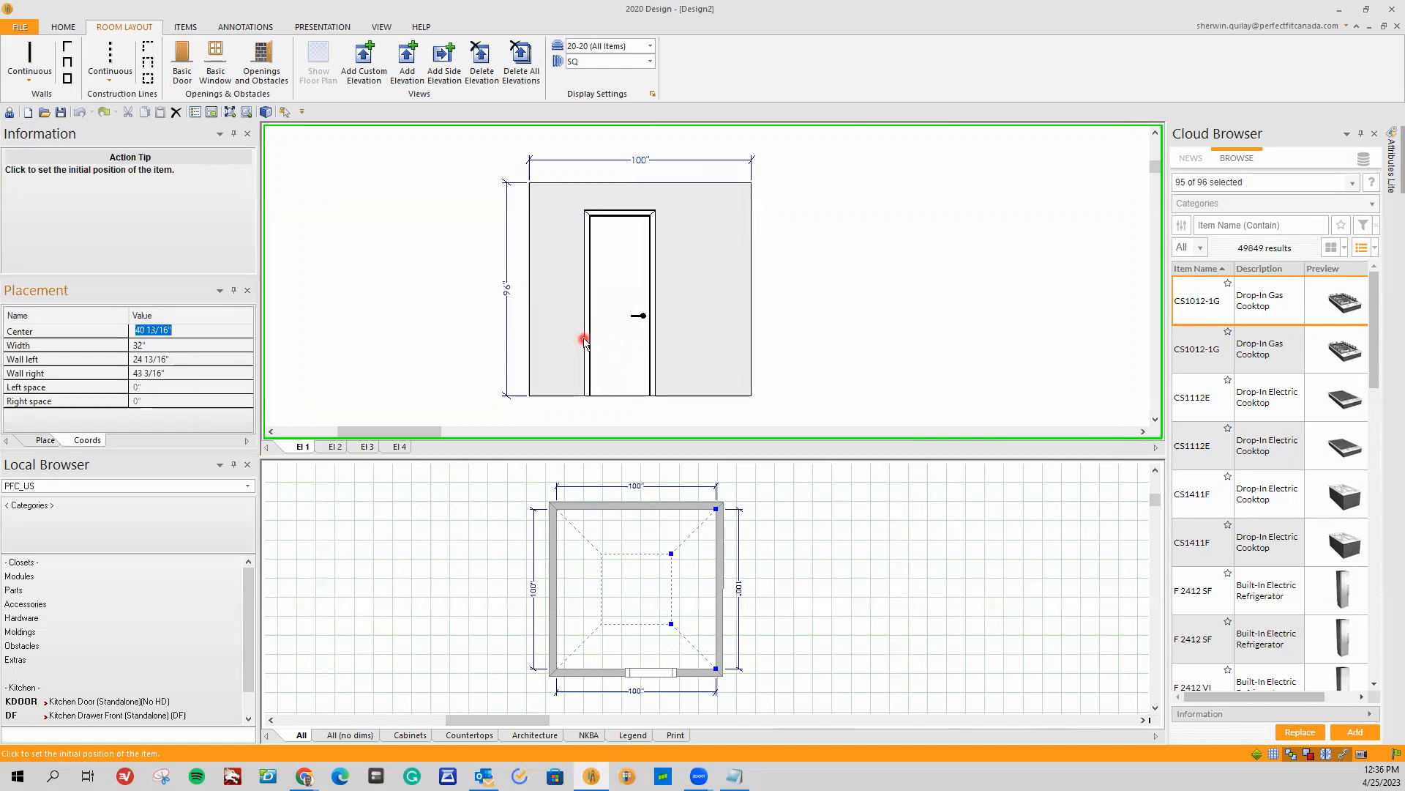
pyautogui.click(584, 341)
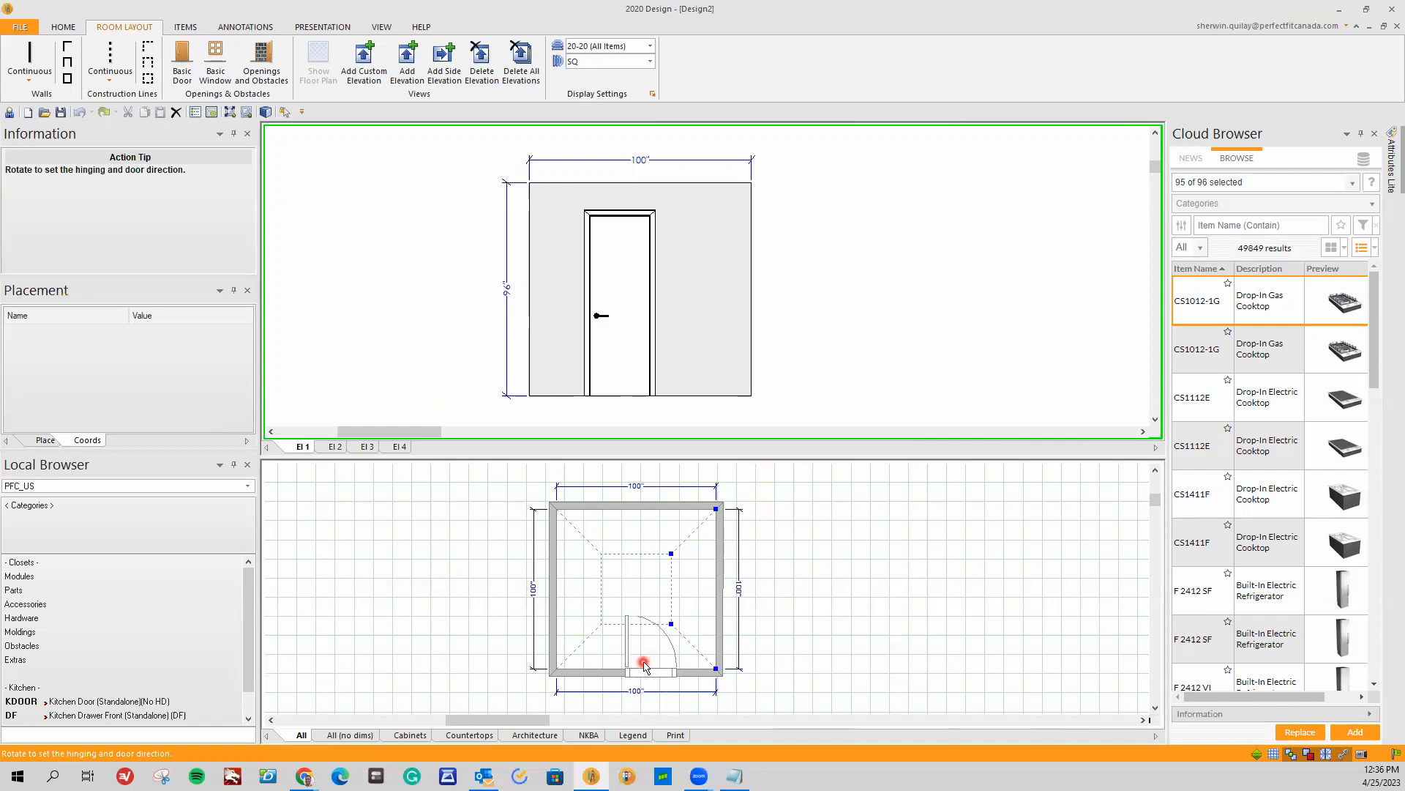
pyautogui.click(644, 665)
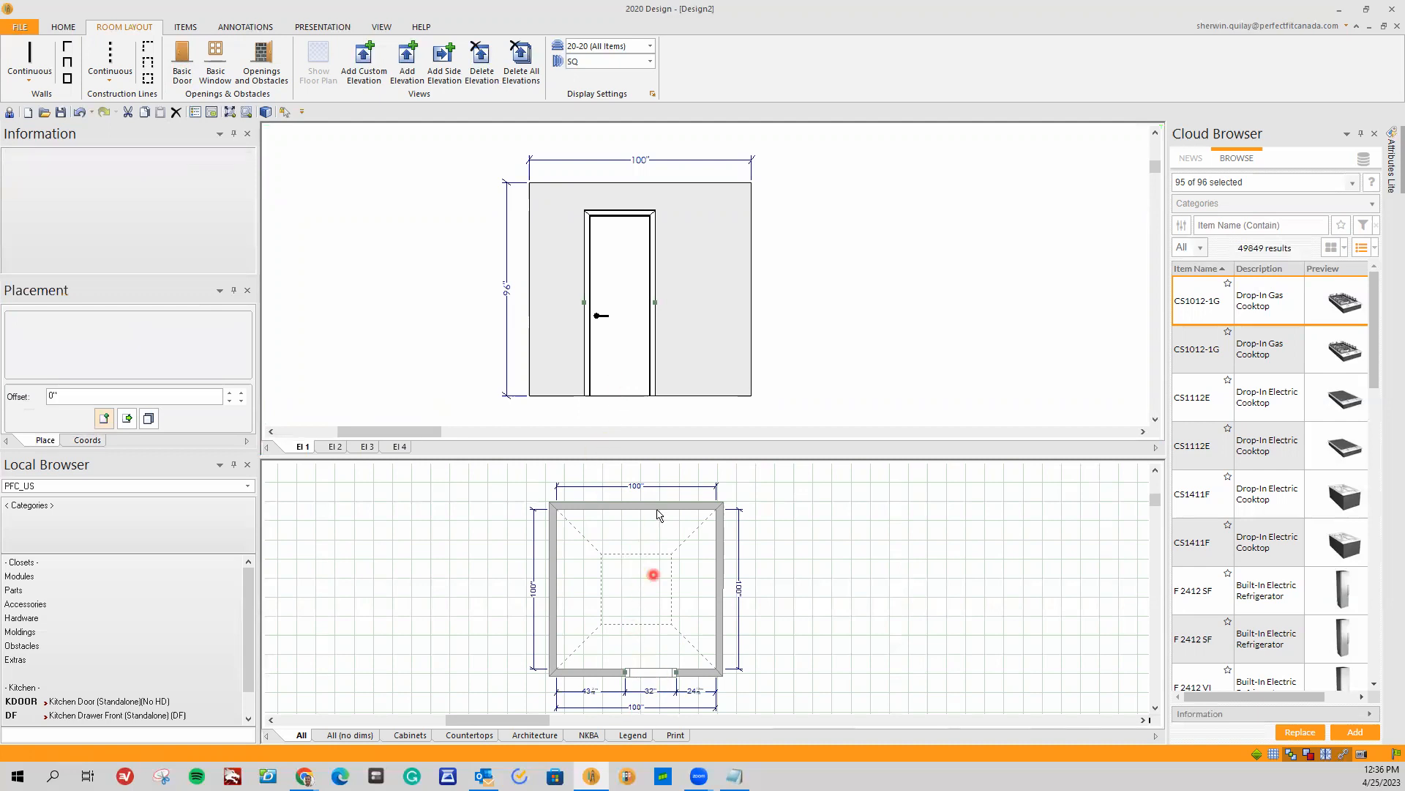
# Step: Resize the placed door to a width of 30"
pyautogui.rightClick(621, 362)
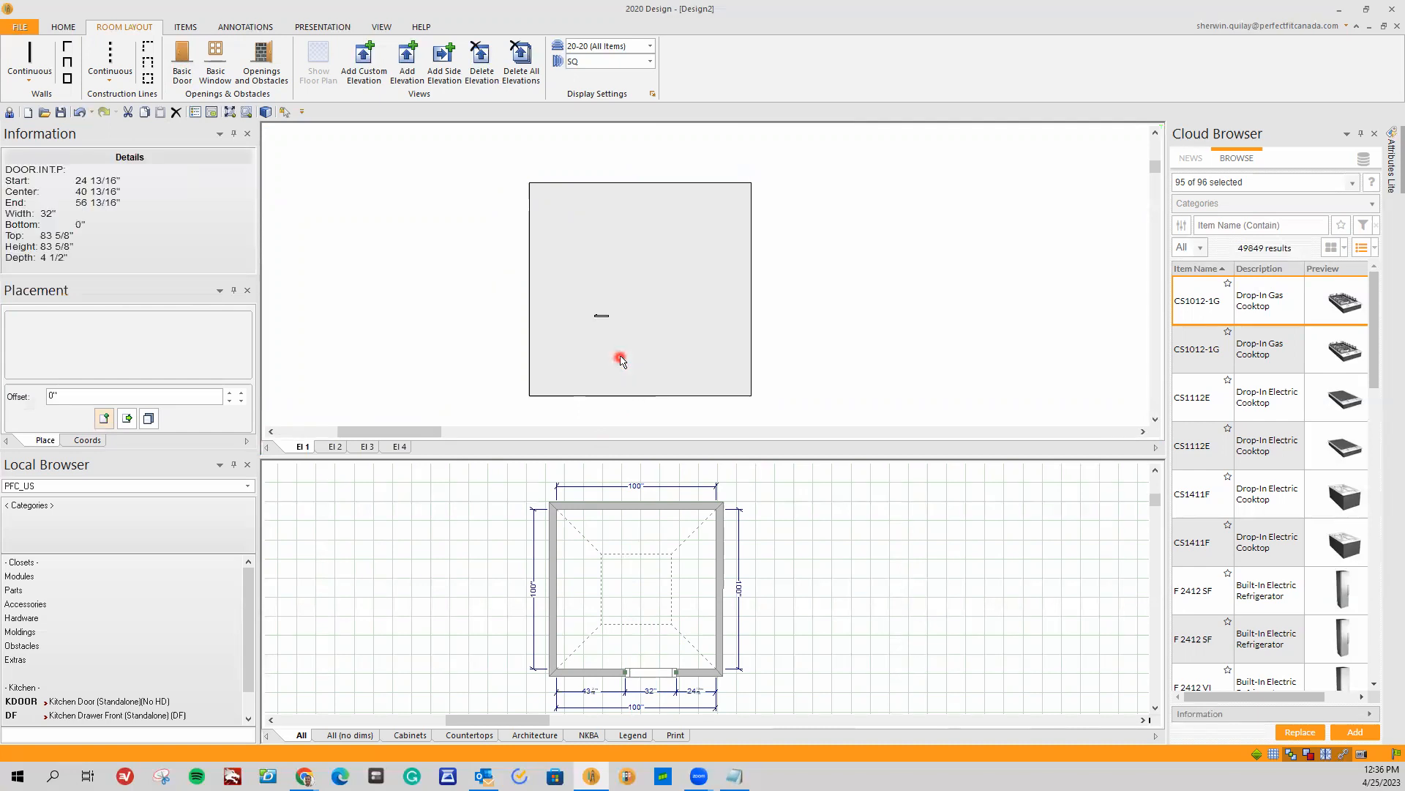
pyautogui.moveTo(643, 374)
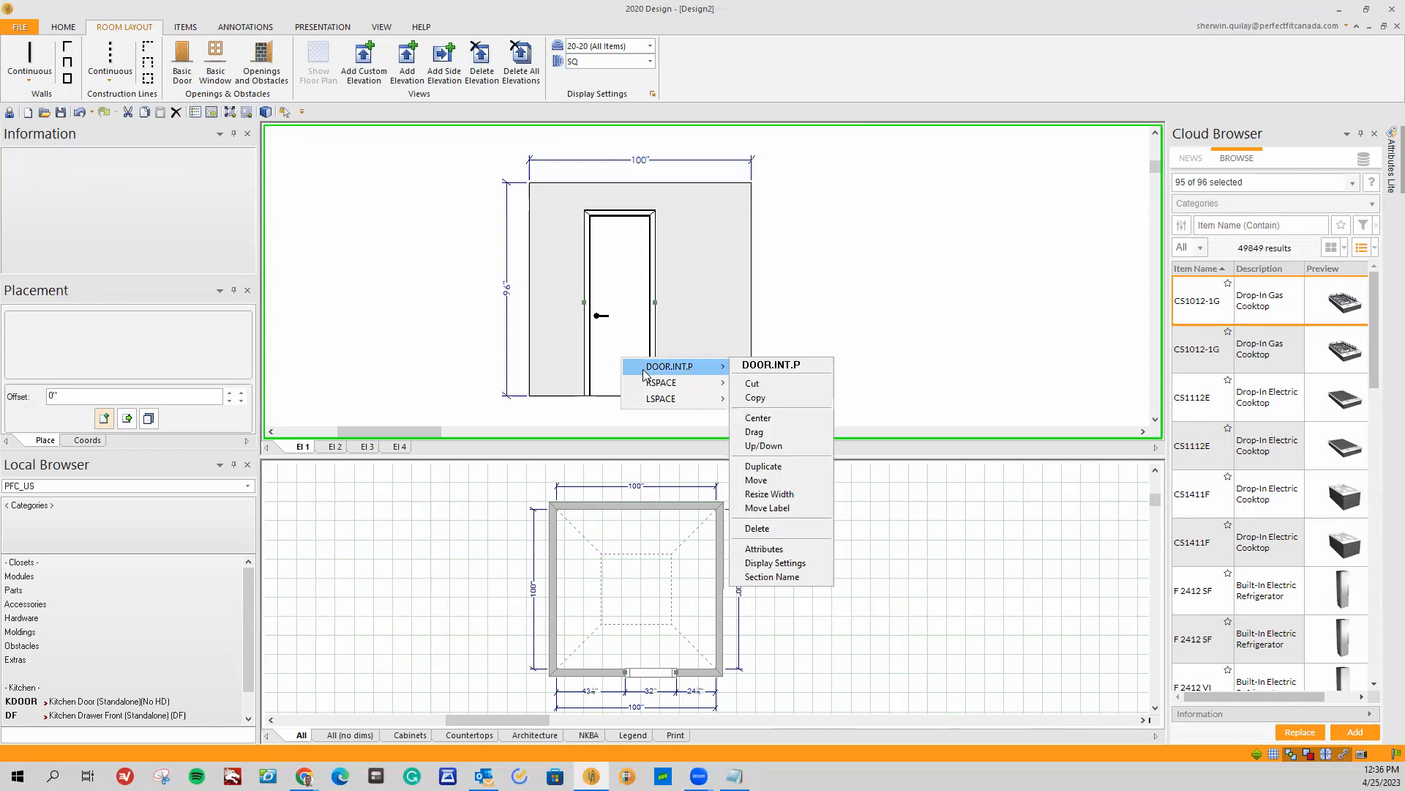
pyautogui.click(772, 496)
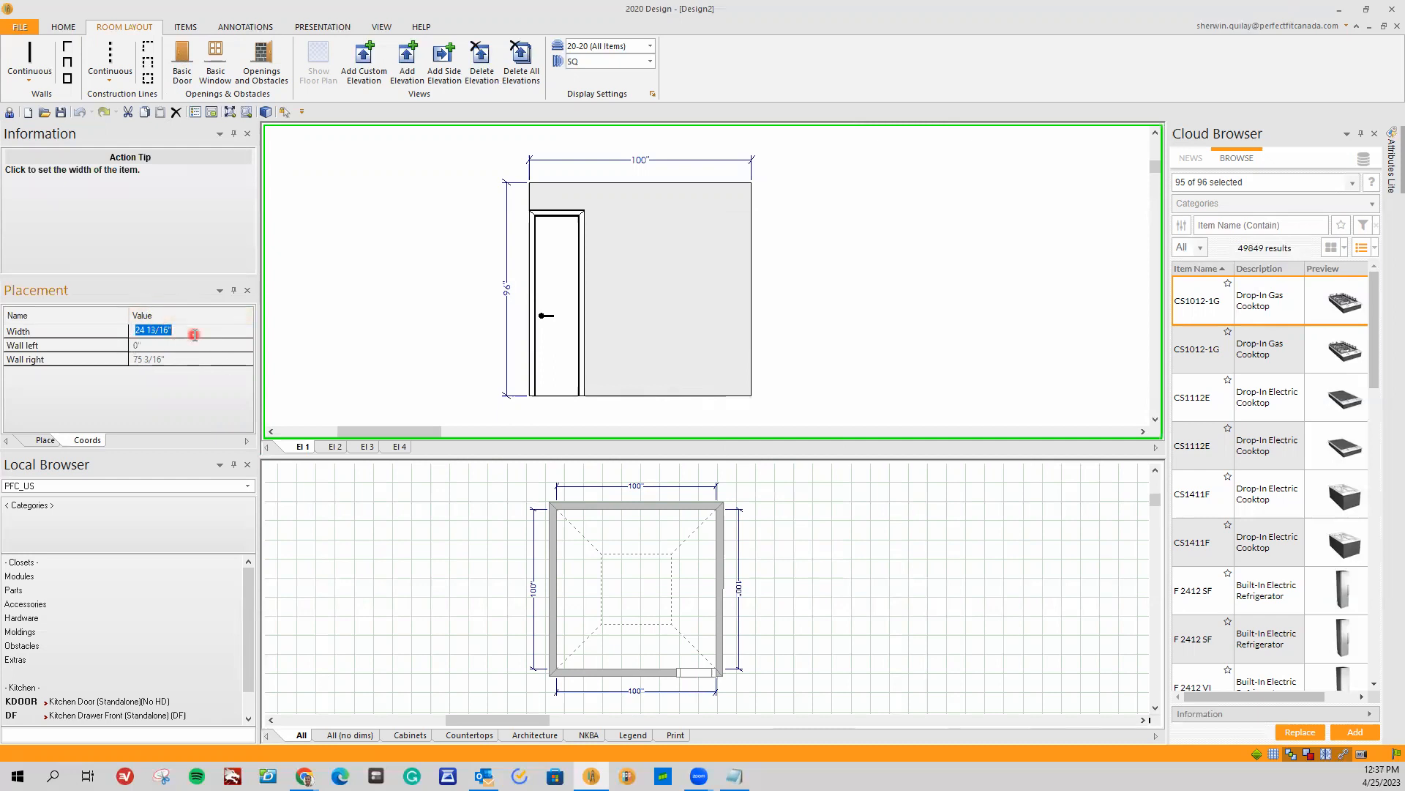
pyautogui.write('30')
pyautogui.press('Return')
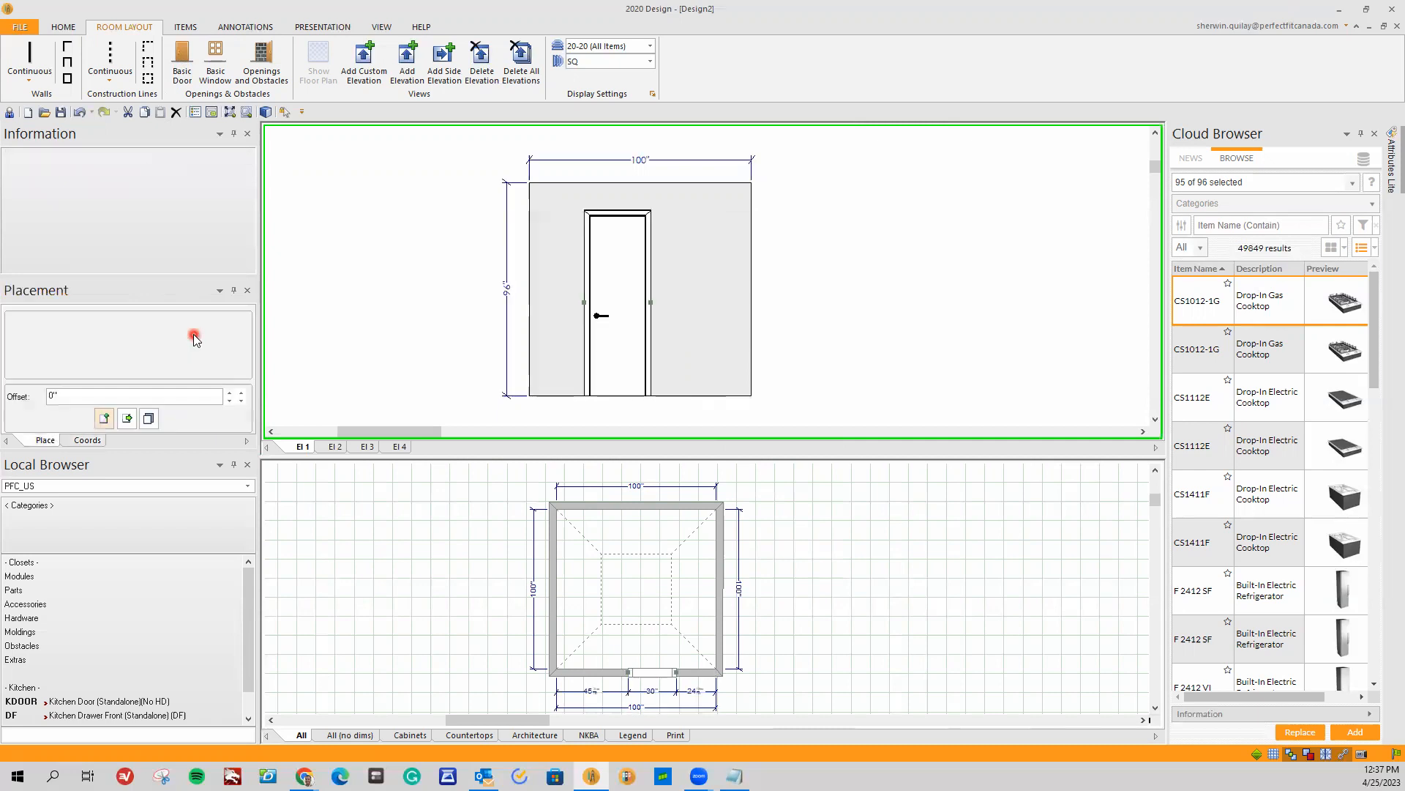
# Step: Add a horizontal dimension across the door's full width in the El 1 elevation
pyautogui.hotkey('ctrl', 'd')
pyautogui.click(585, 281)
pyautogui.click(651, 271)
pyautogui.scroll(5, 699, 309)
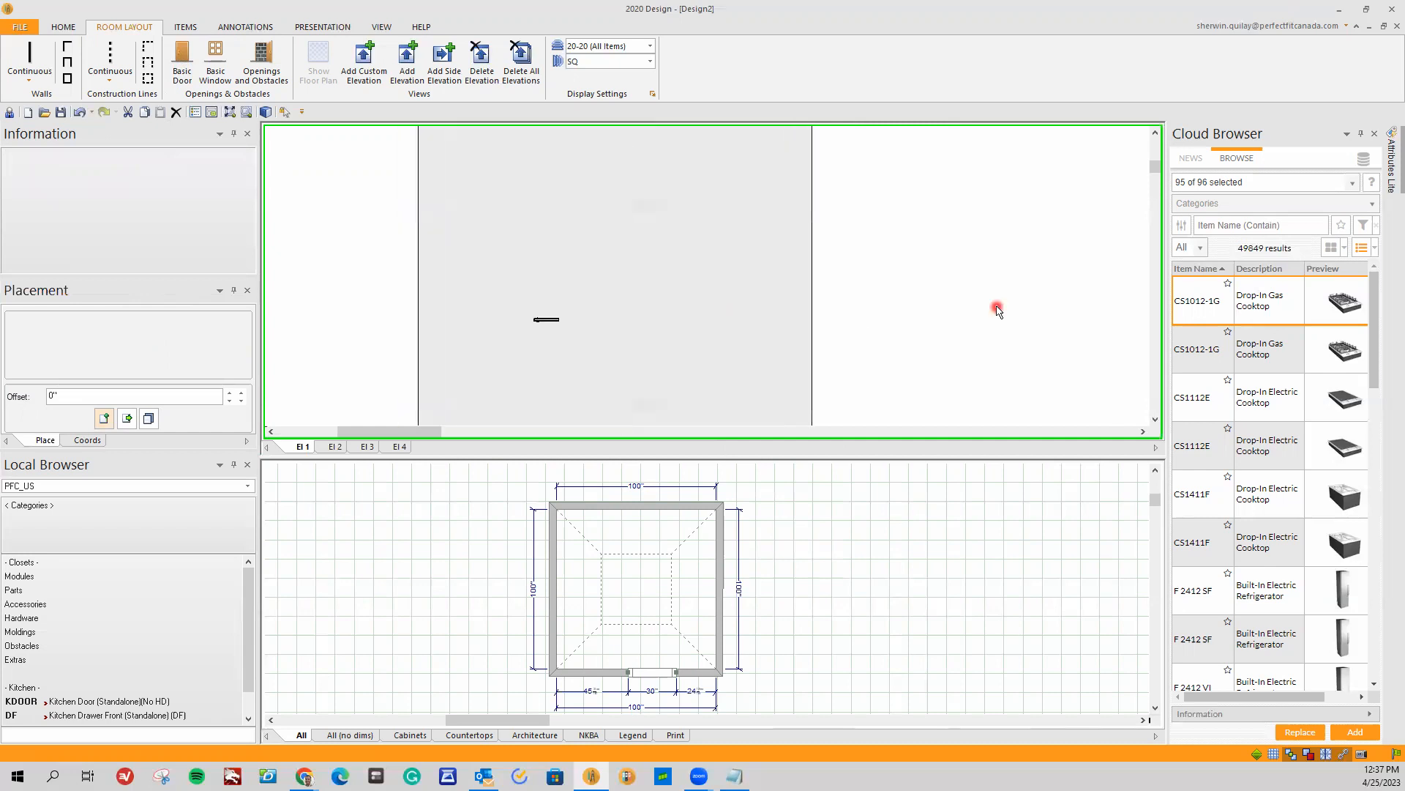
pyautogui.scroll(-3, 670, 333)
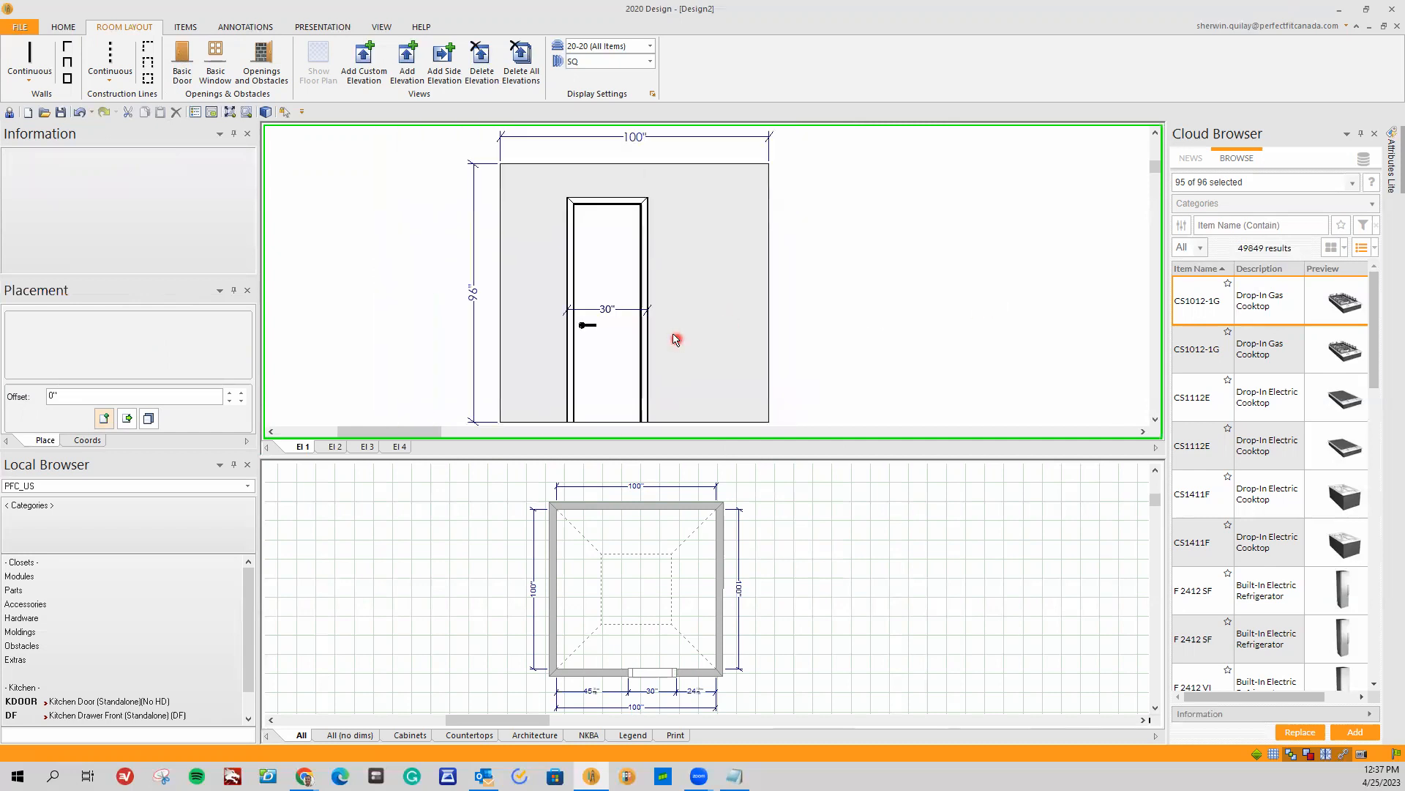
# Step: Move the door along the El 1 wall to 3" from the wall's right end
pyautogui.rightClick(621, 279)
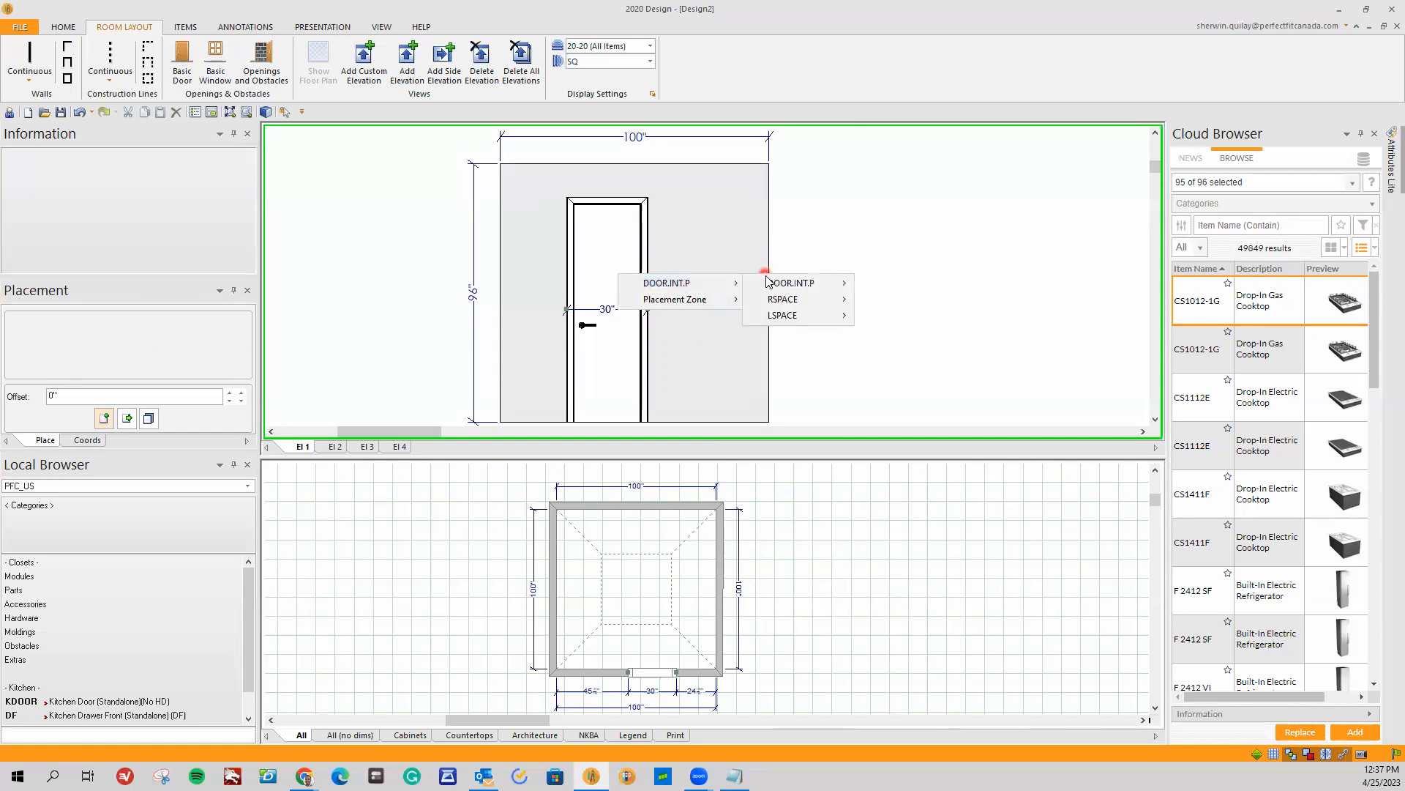
pyautogui.moveTo(791, 283)
pyautogui.click(891, 348)
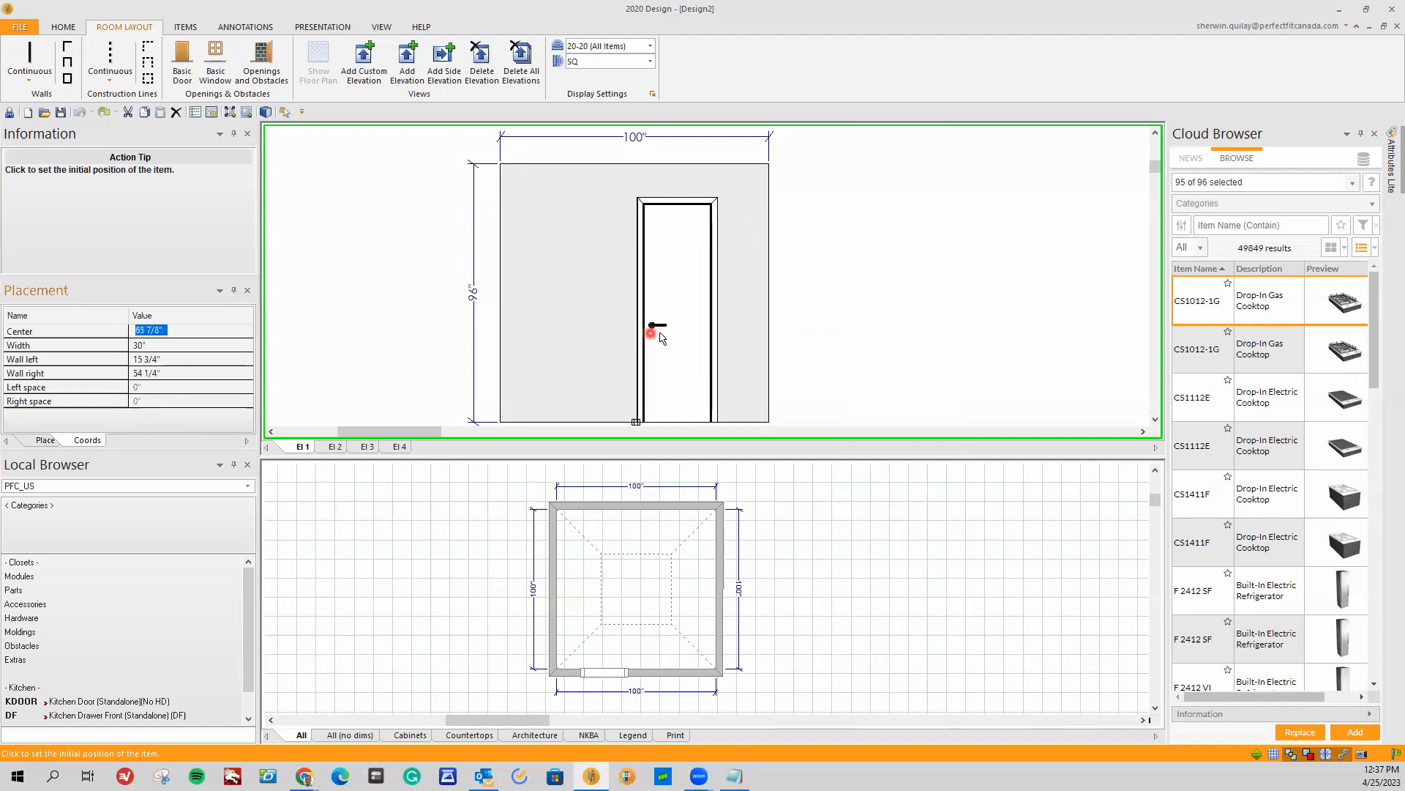
pyautogui.press('Tab')
pyautogui.press('Tab')
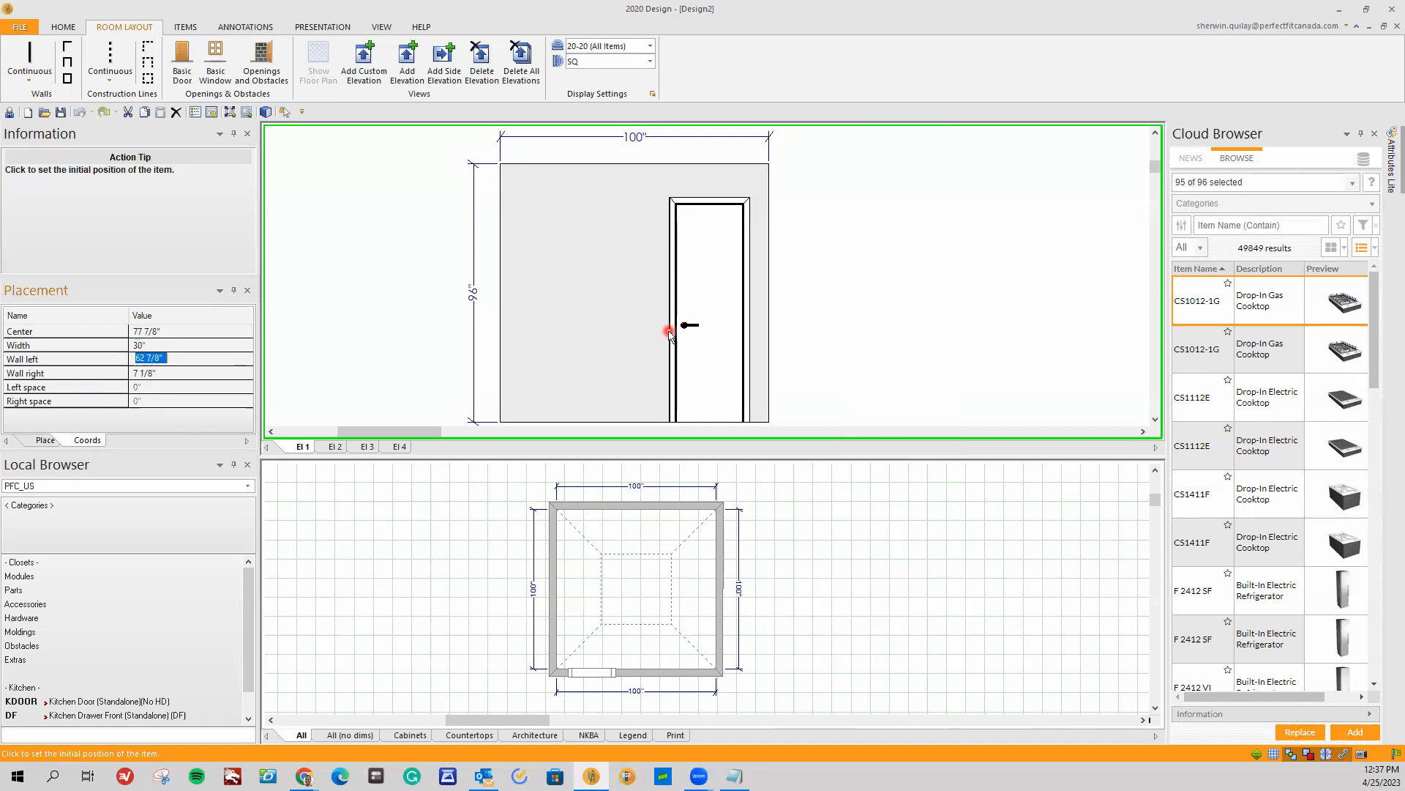
pyautogui.press('Tab')
pyautogui.write('3')
pyautogui.press('Return')
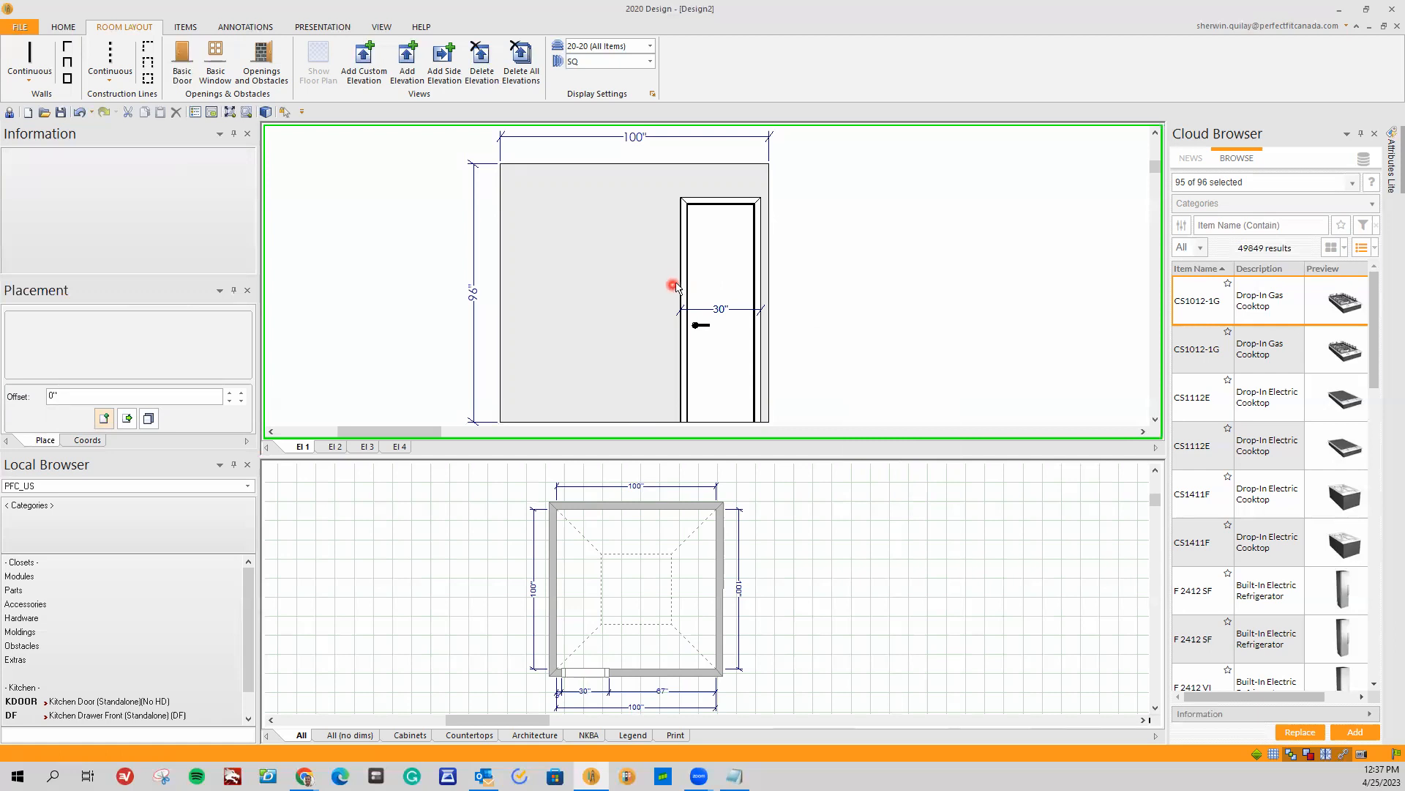
# Step: Dimension from the door's left edge to the wall's right end and position the dimension above the door
pyautogui.hotkey('ctrl', 'l')
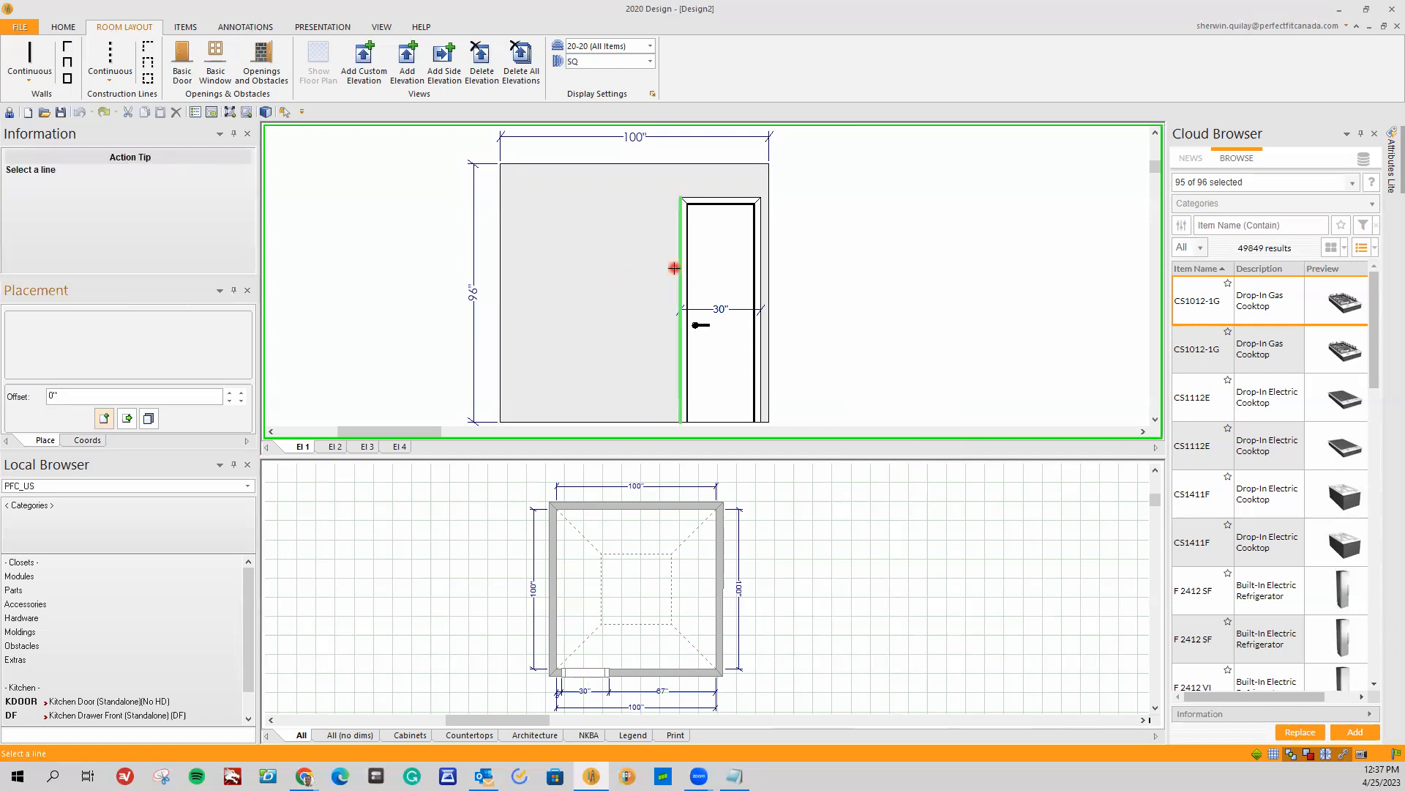
pyautogui.click(767, 263)
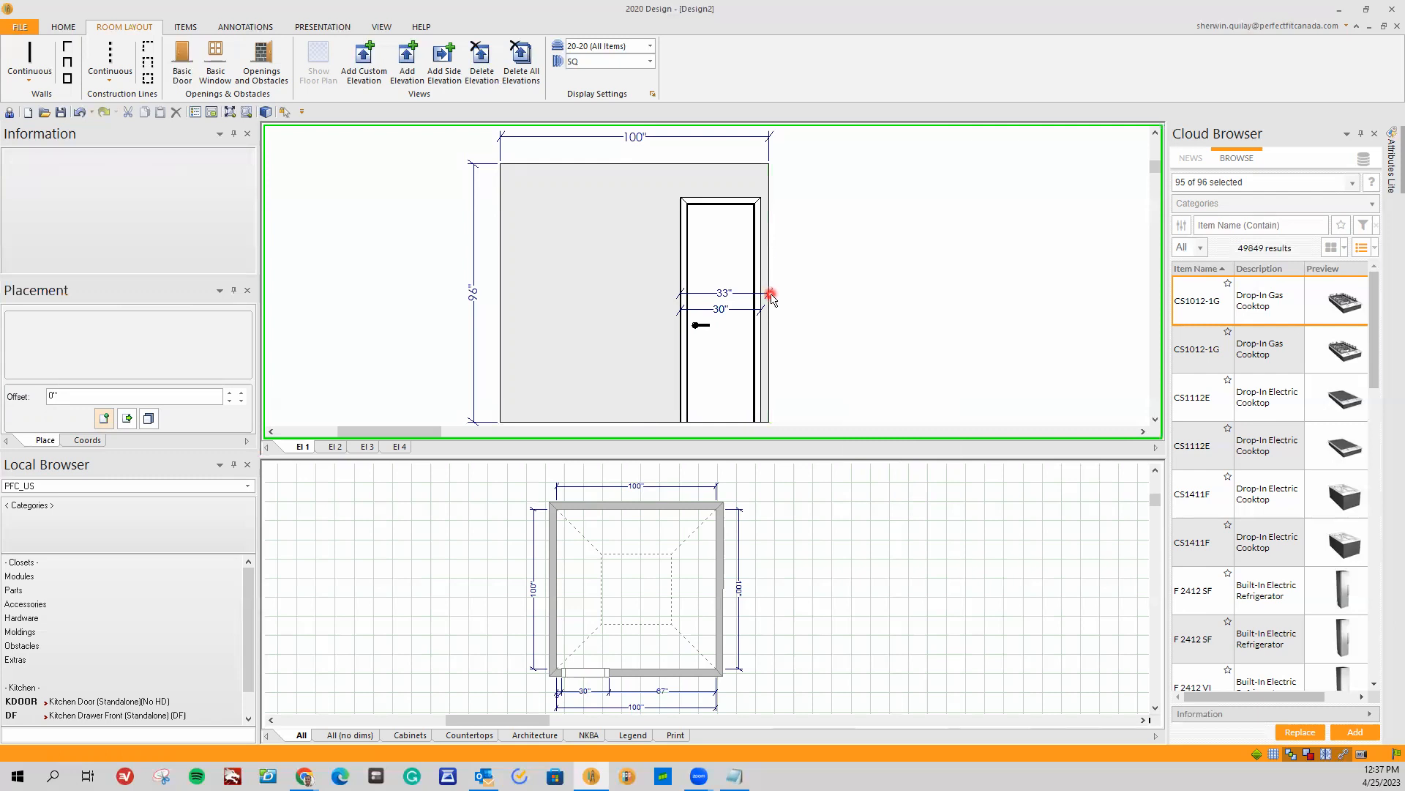
pyautogui.click(776, 182)
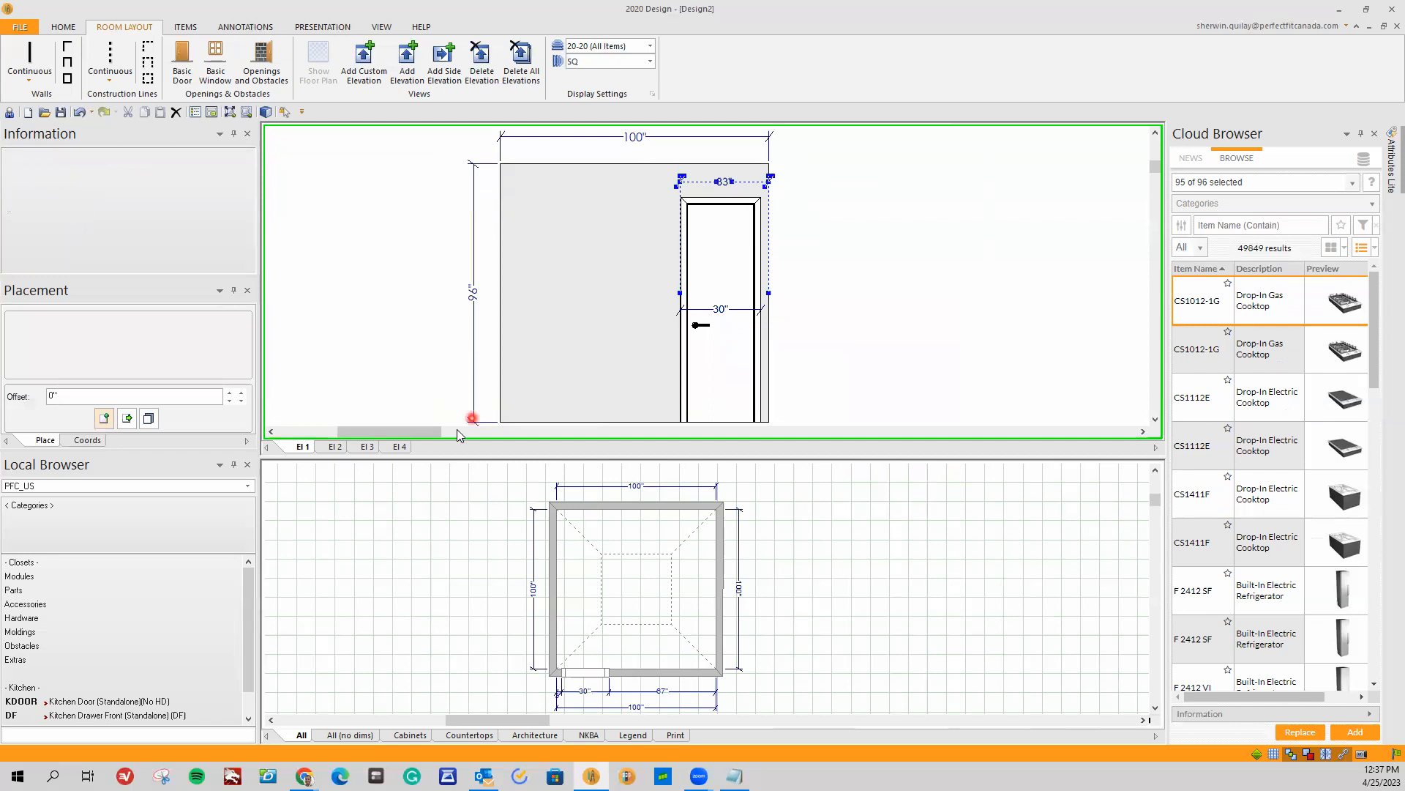
# Step: Show the El 2 elevation, select the left wall and start inserting a basic window on it
pyautogui.click(334, 446)
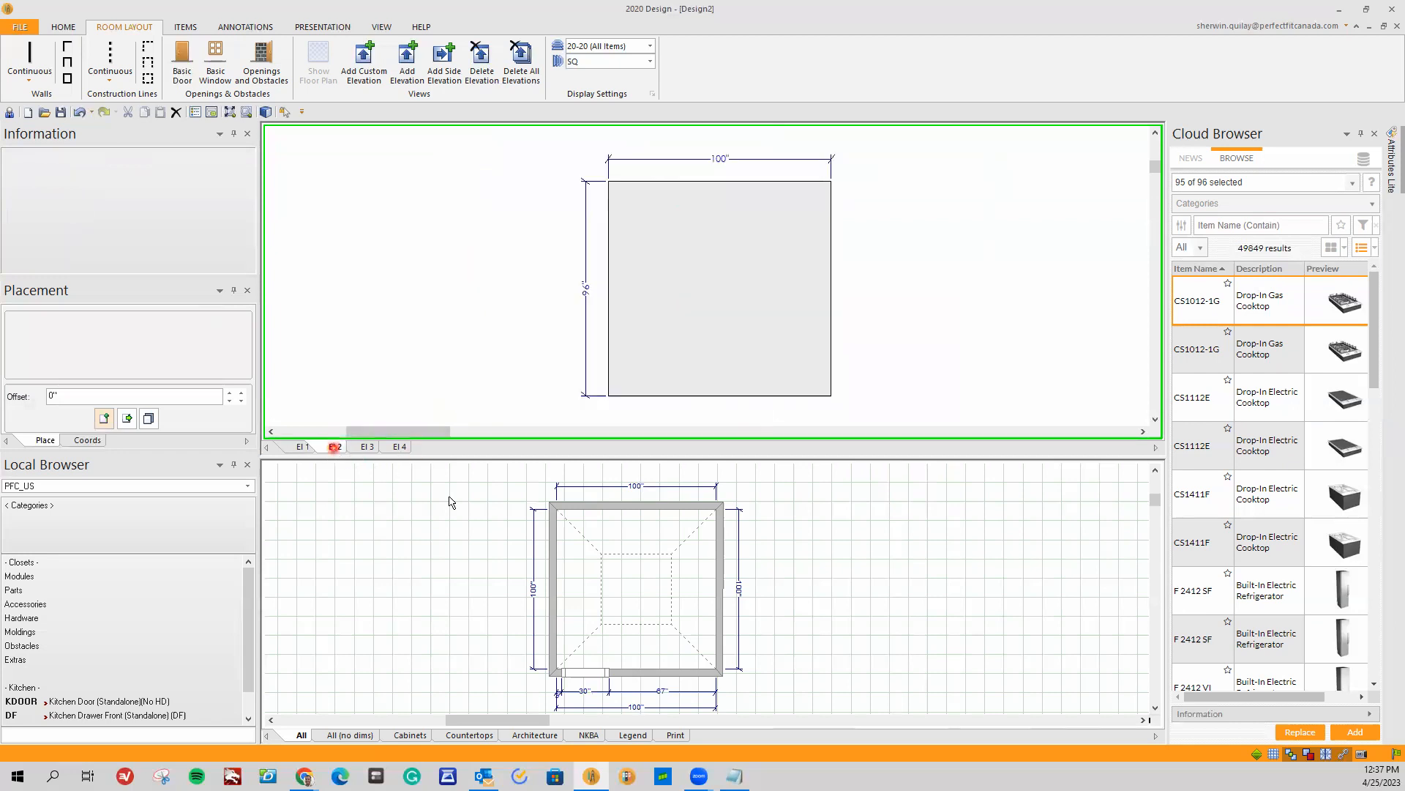
pyautogui.click(559, 561)
pyautogui.click(569, 579)
pyautogui.click(210, 68)
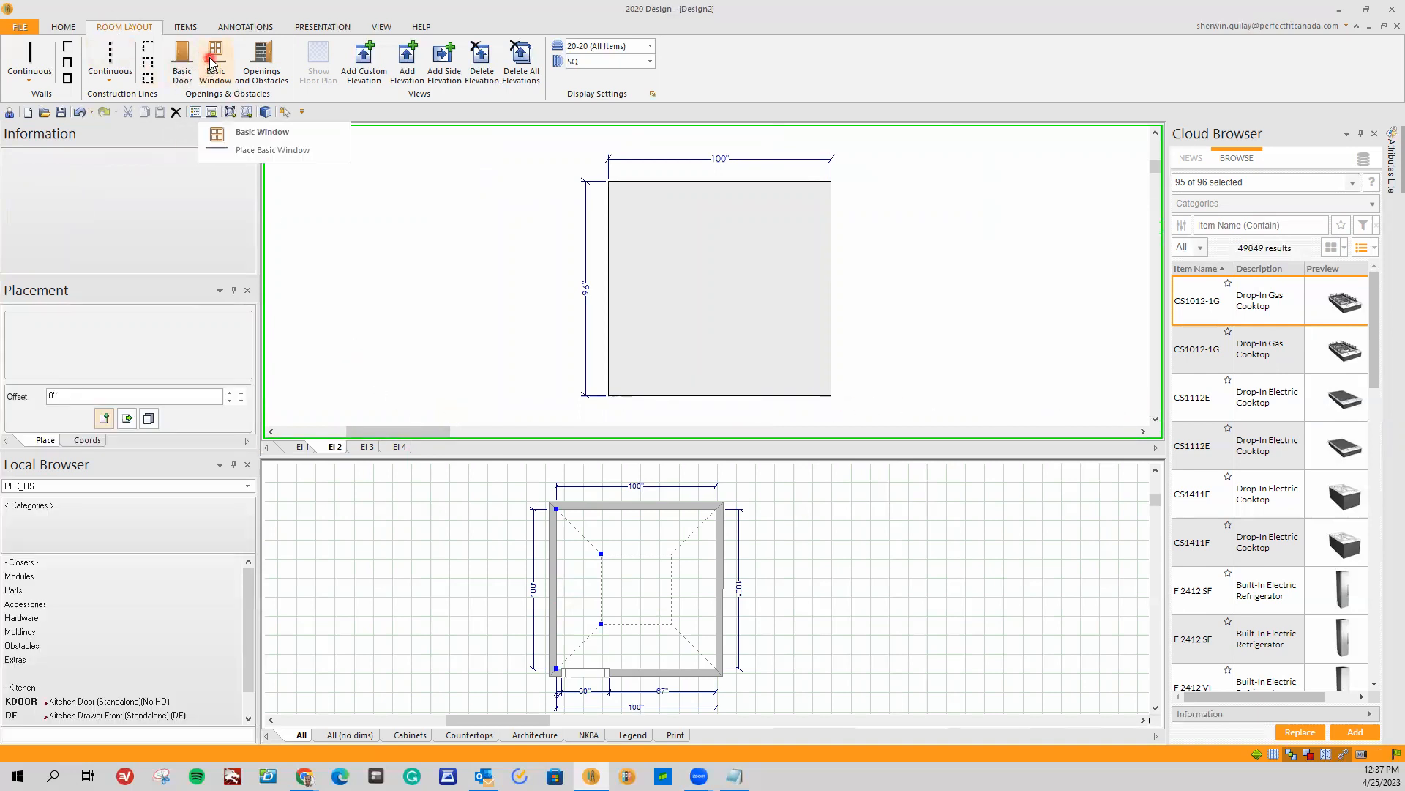
pyautogui.click(213, 63)
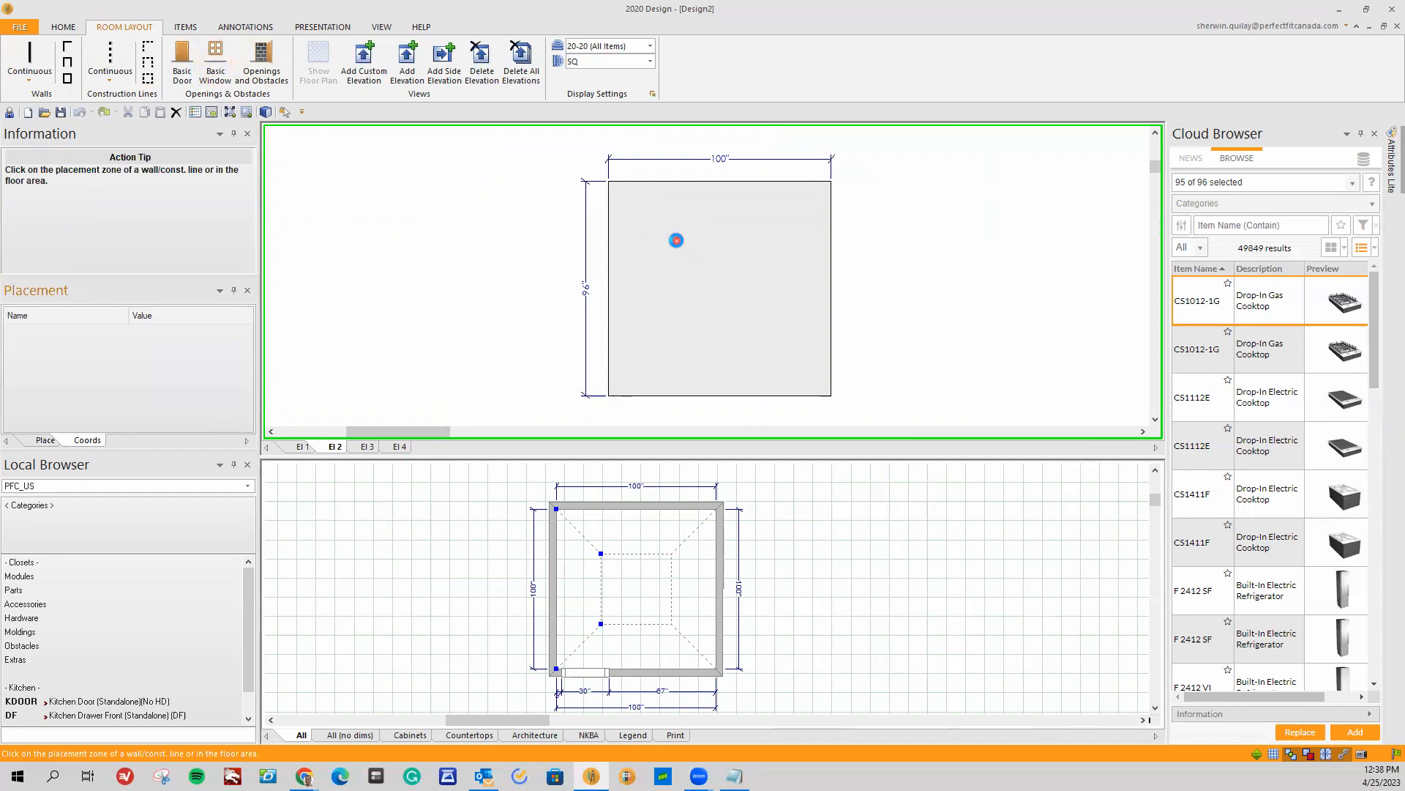
pyautogui.click(677, 244)
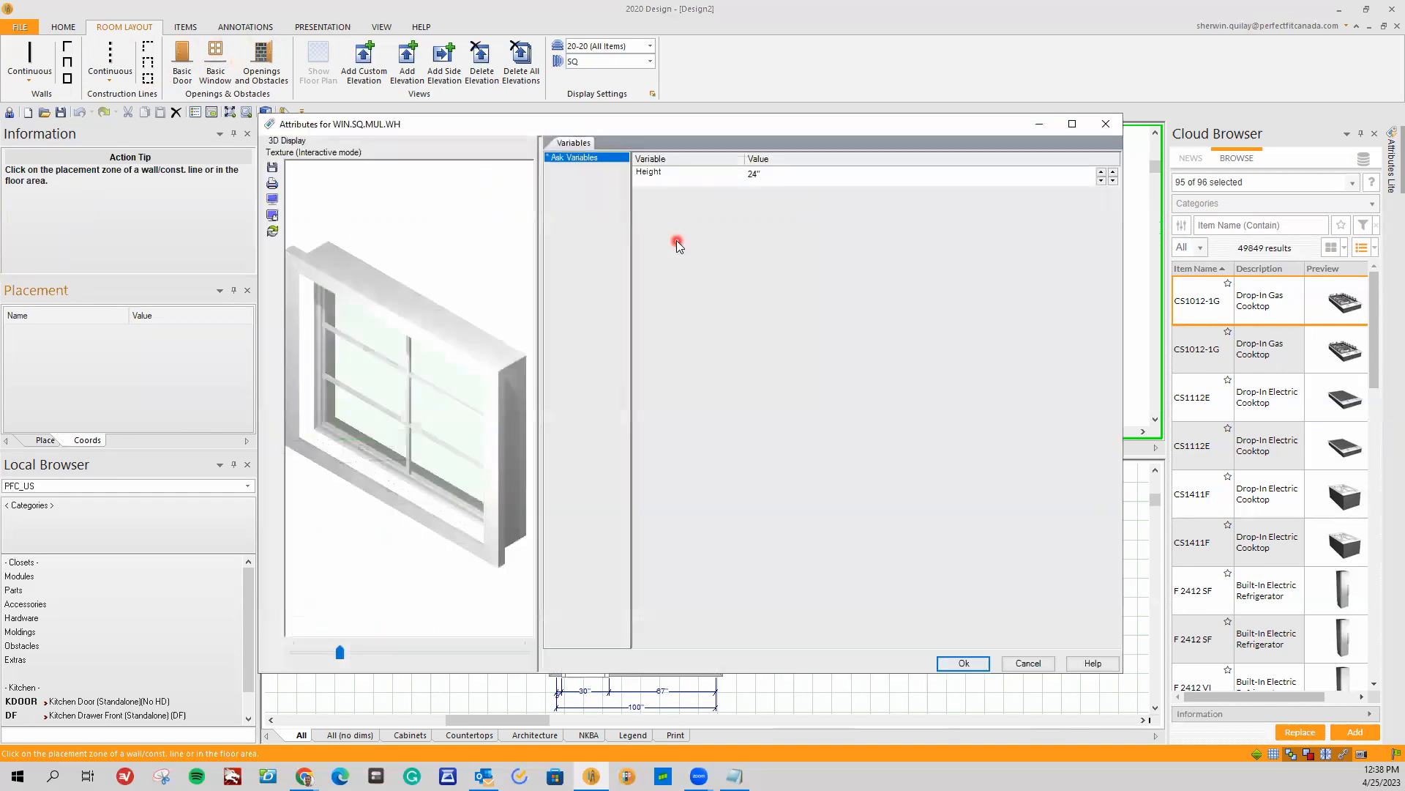
# Step: Set the basic window's height to 30" and accept its attributes
pyautogui.moveTo(448, 386)
pyautogui.mouseDown()
pyautogui.moveTo(417, 414)
pyautogui.moveTo(381, 402)
pyautogui.moveTo(454, 405)
pyautogui.moveTo(443, 398)
pyautogui.mouseUp()
pyautogui.scroll(-5, 344, 427)
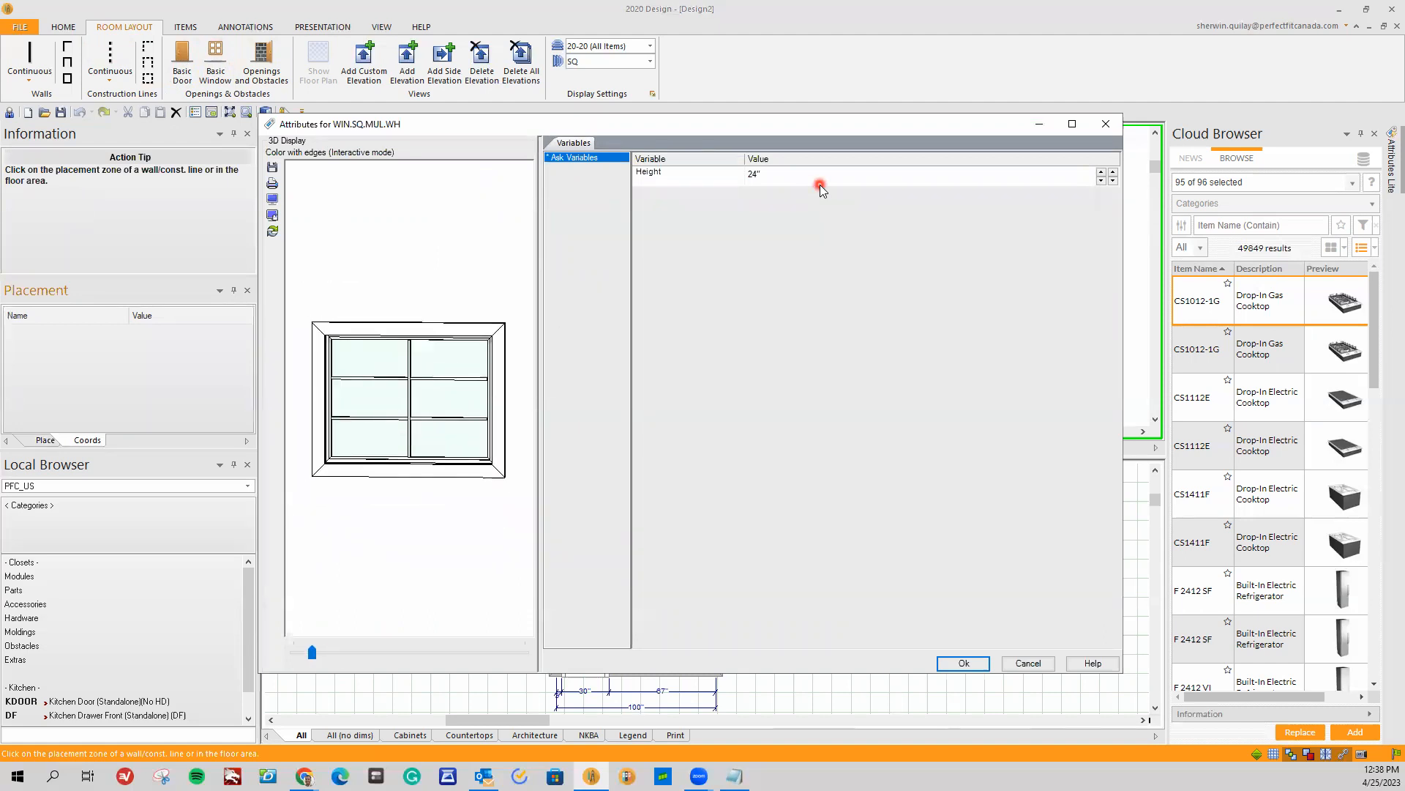
pyautogui.click(1100, 173)
pyautogui.click(1101, 172)
pyautogui.click(1101, 173)
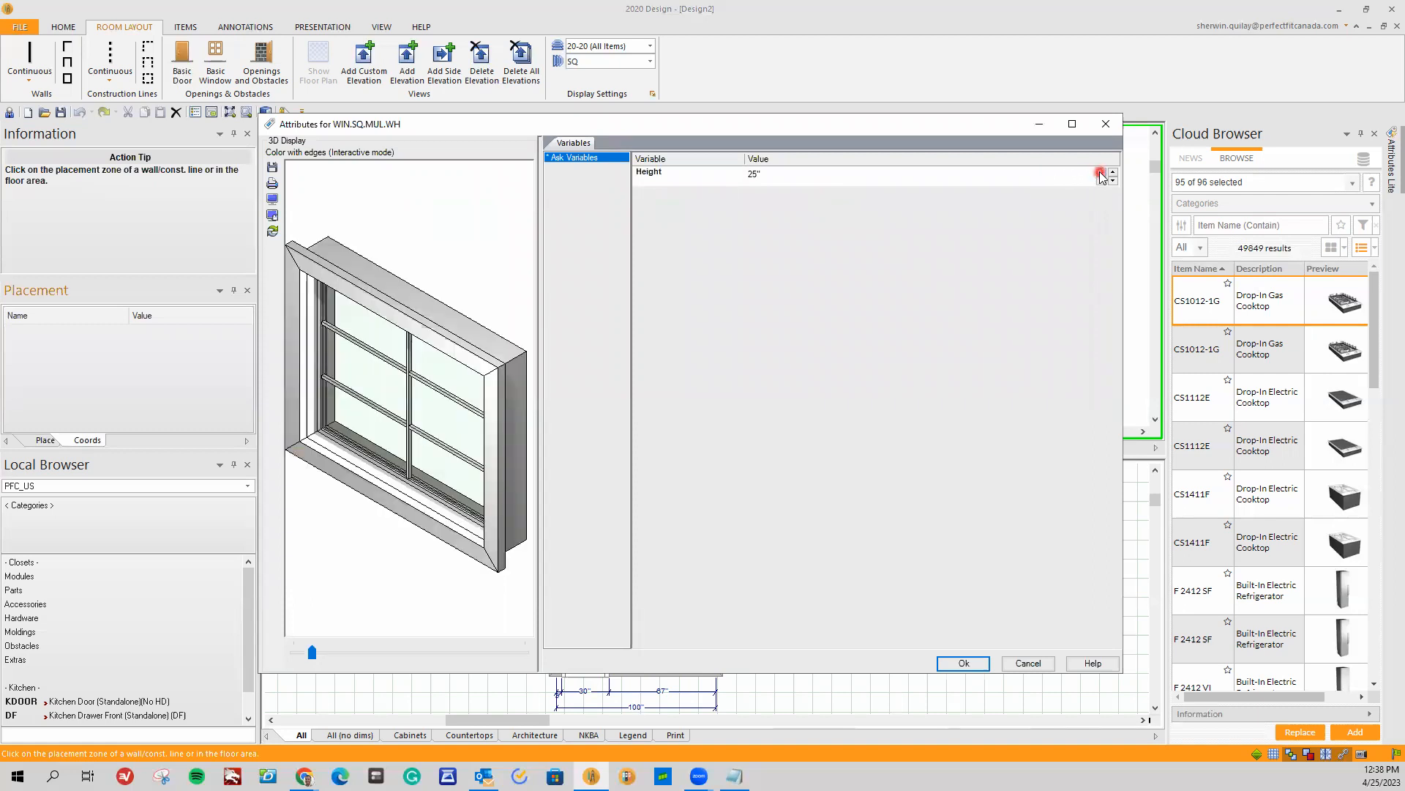
pyautogui.click(1101, 172)
pyautogui.click(1100, 173)
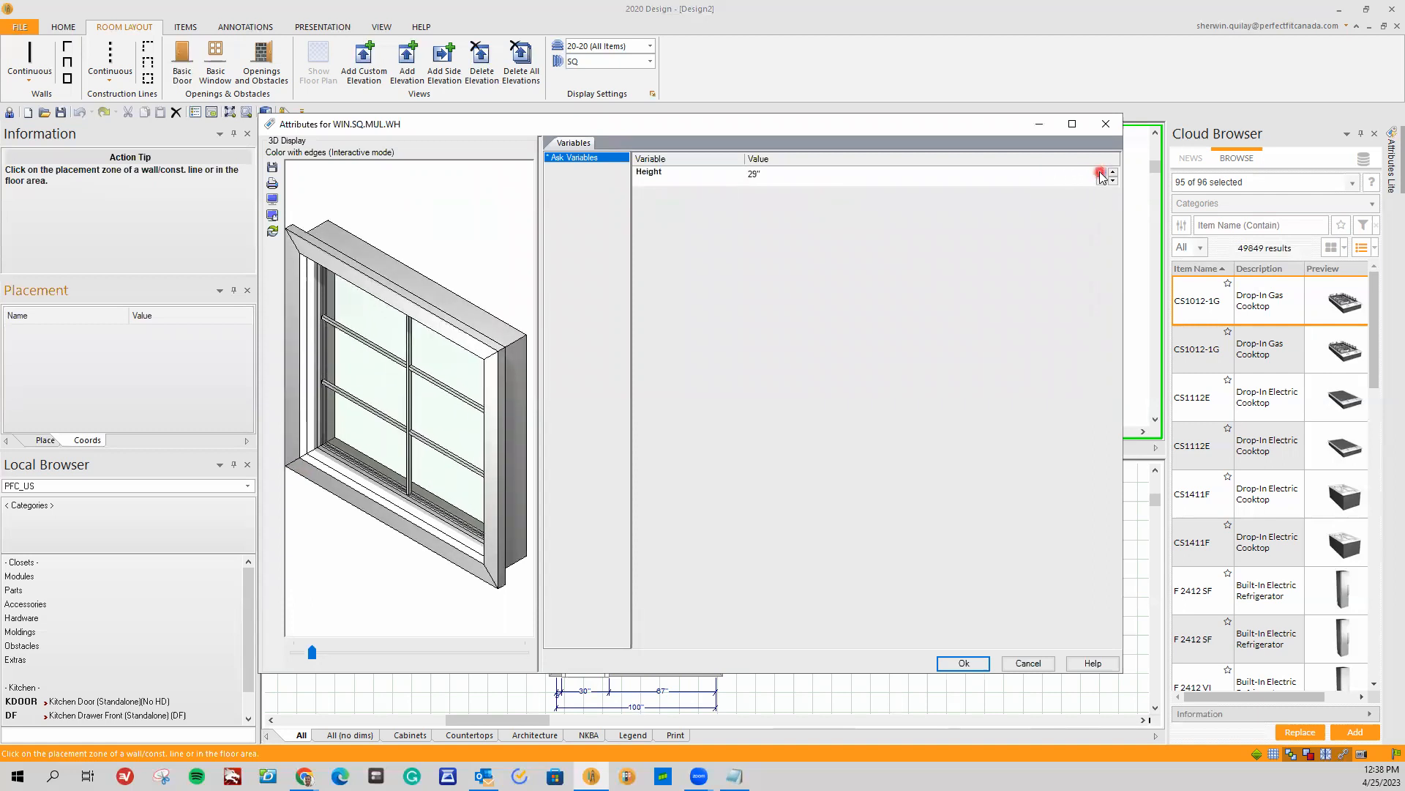
pyautogui.click(1101, 172)
pyautogui.click(469, 416)
pyautogui.scroll(-3, 468, 416)
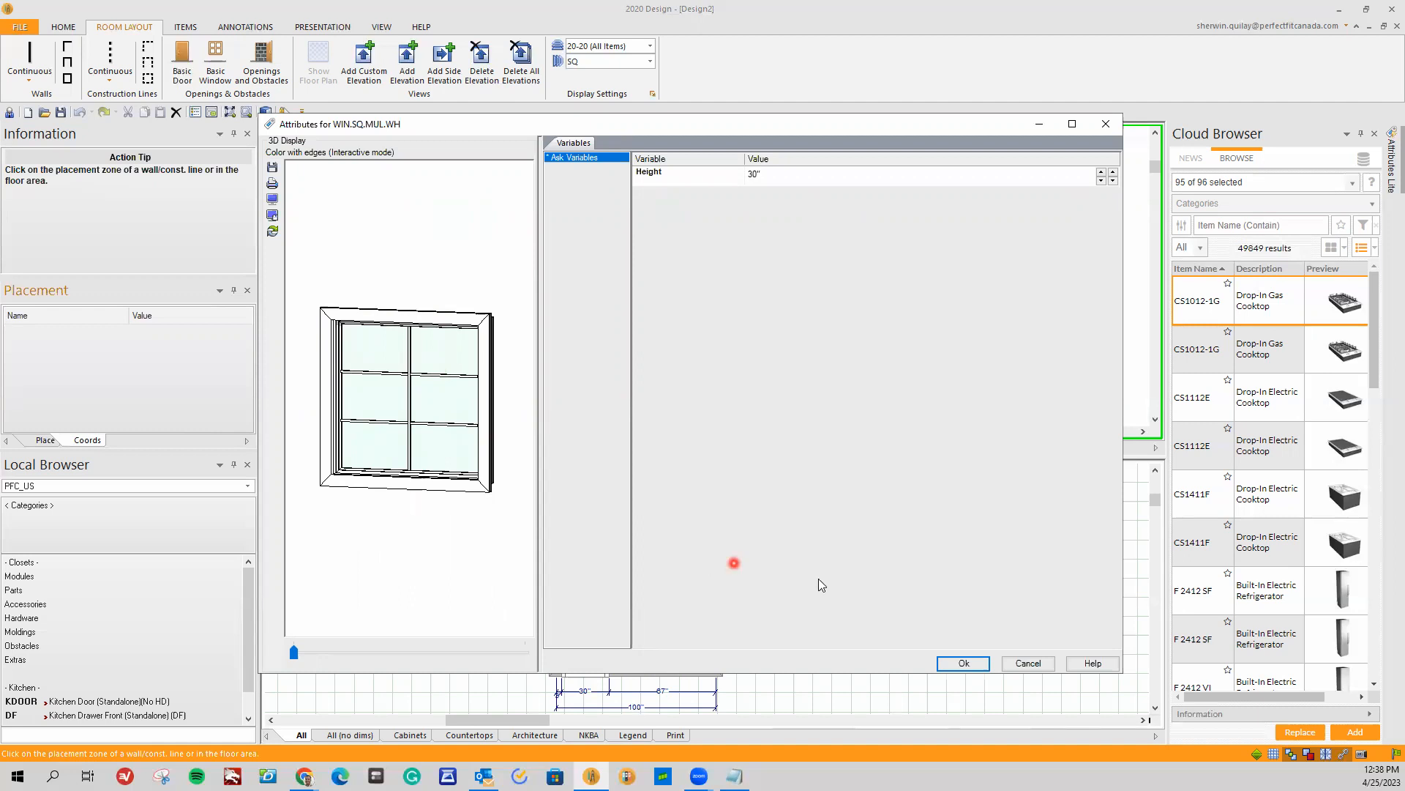
pyautogui.click(961, 663)
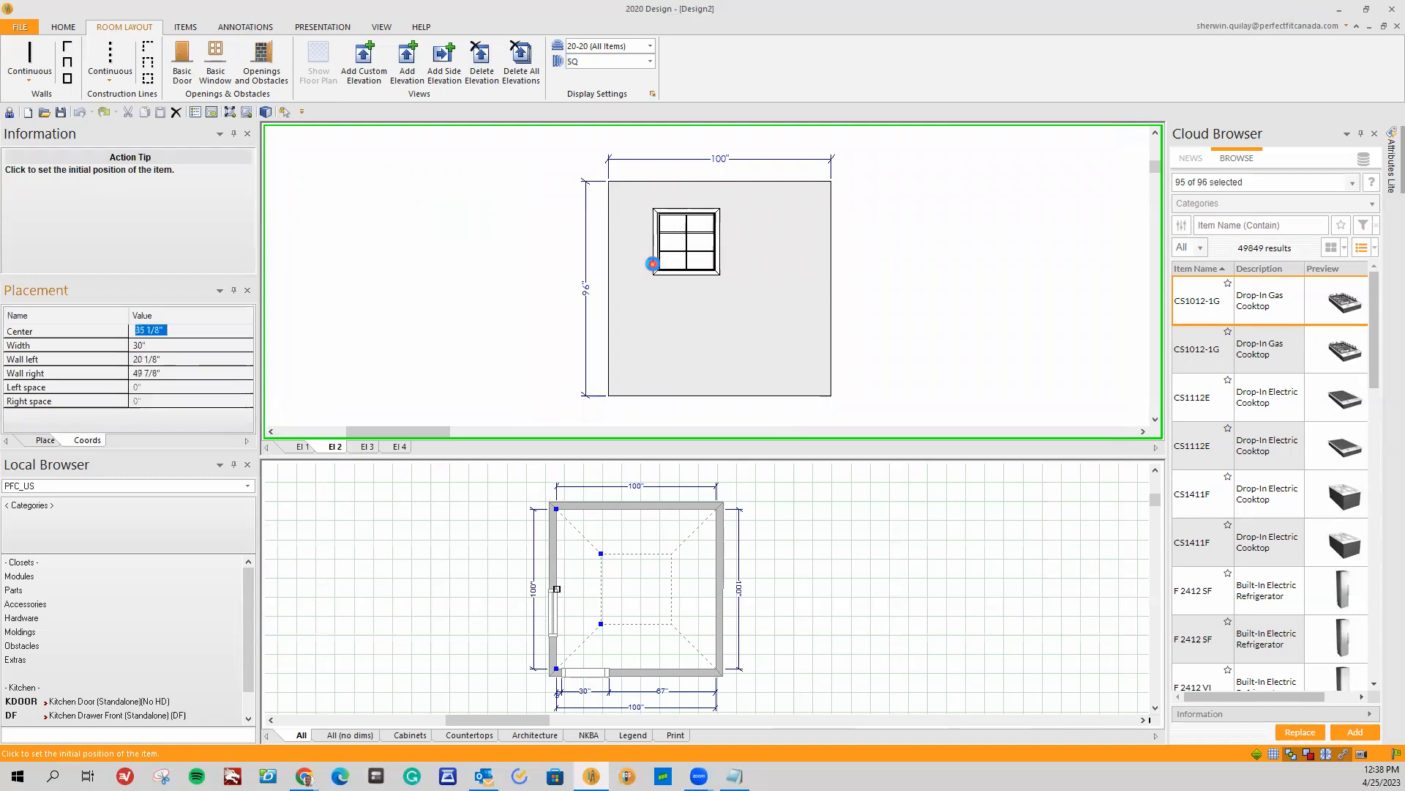
# Step: Place the window about 20 1/8" from the El 2 wall's left end with a width of 30"
pyautogui.click(652, 264)
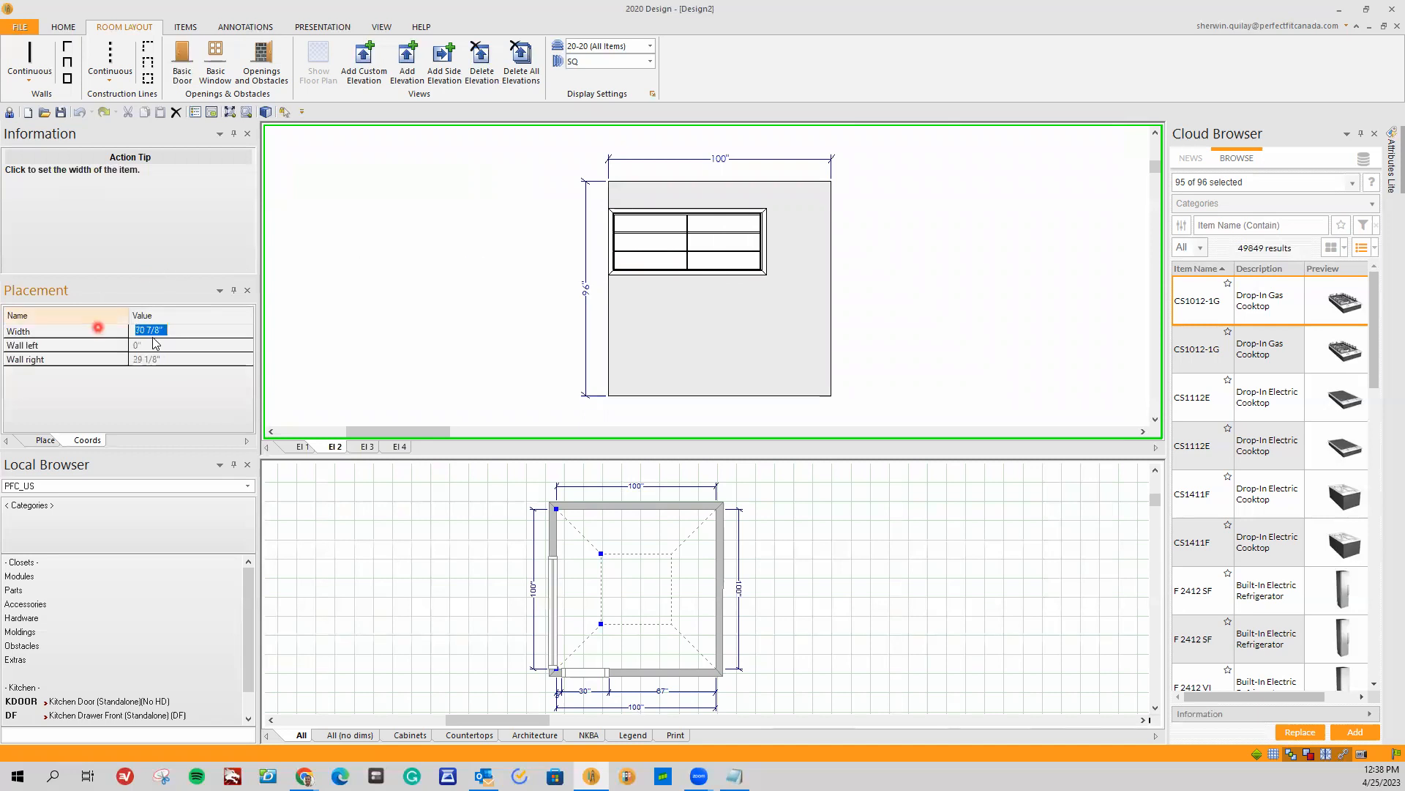
pyautogui.click(108, 333)
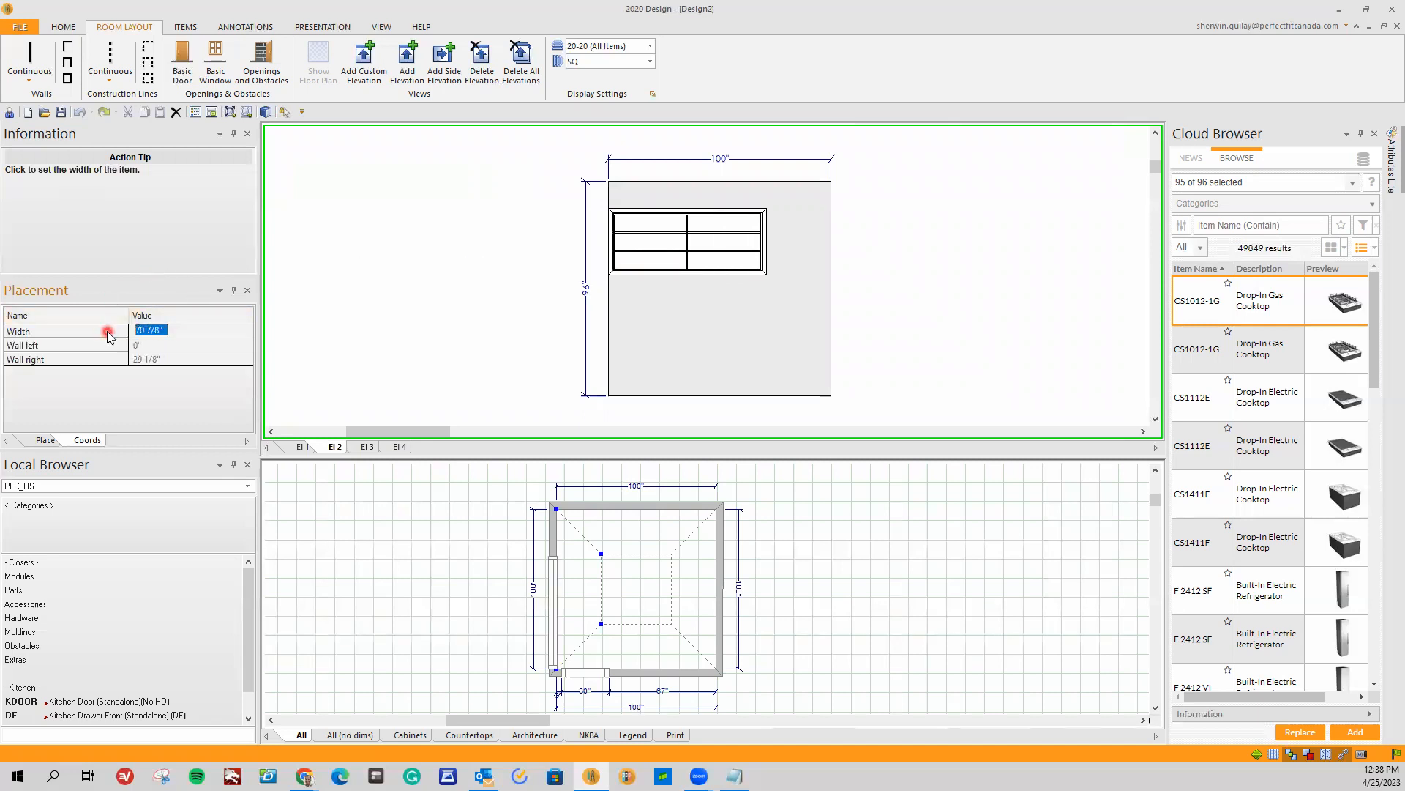
pyautogui.write('30')
pyautogui.press('Return')
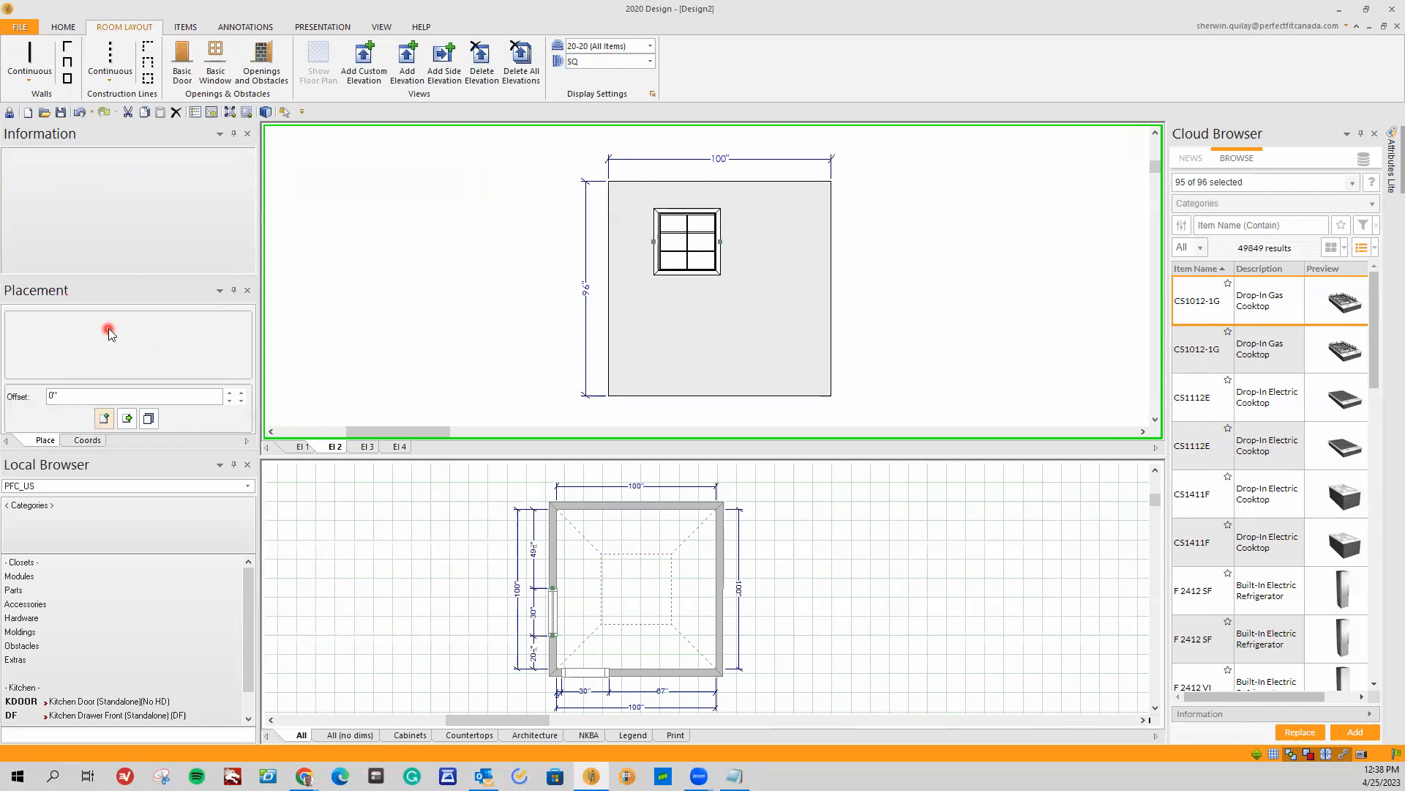
# Step: Add dimensions for the window's height and width in the El 2 elevation
pyautogui.click(691, 206)
pyautogui.click(691, 206)
pyautogui.click(686, 284)
pyautogui.click(650, 253)
pyautogui.click(725, 243)
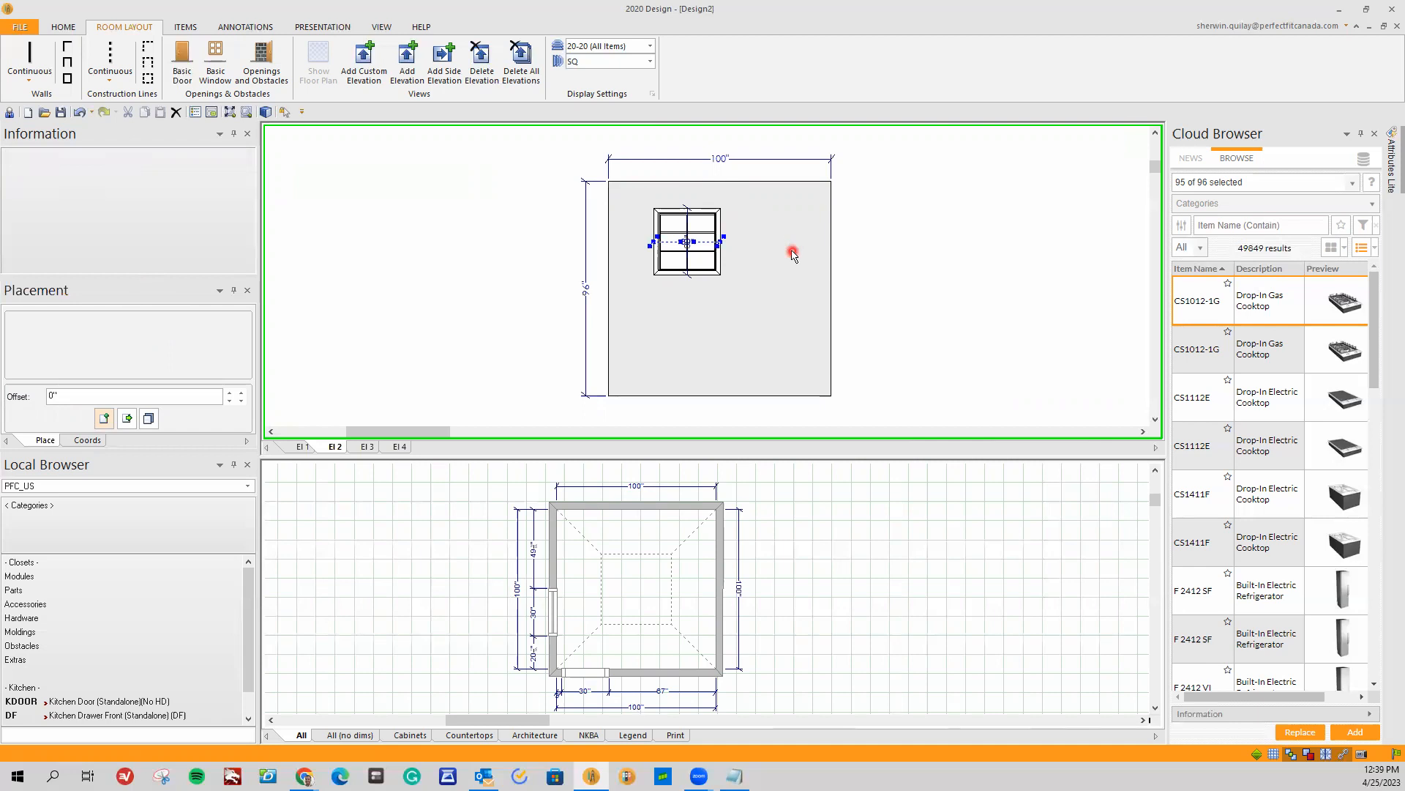
# Step: Move the window's width dimension above its top frame
pyautogui.scroll(2, 728, 226)
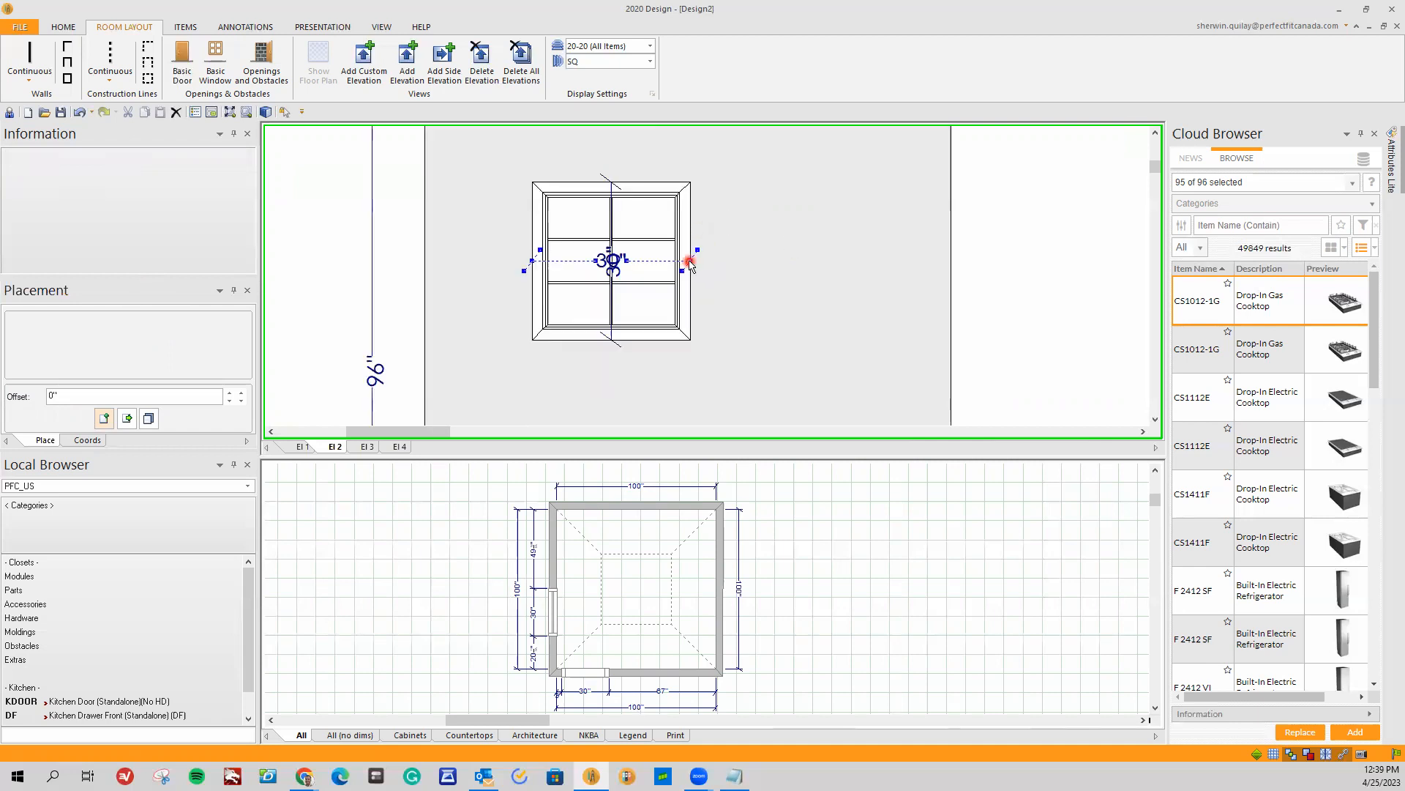
pyautogui.click(688, 266)
pyautogui.click(716, 170)
pyautogui.scroll(-2, 769, 300)
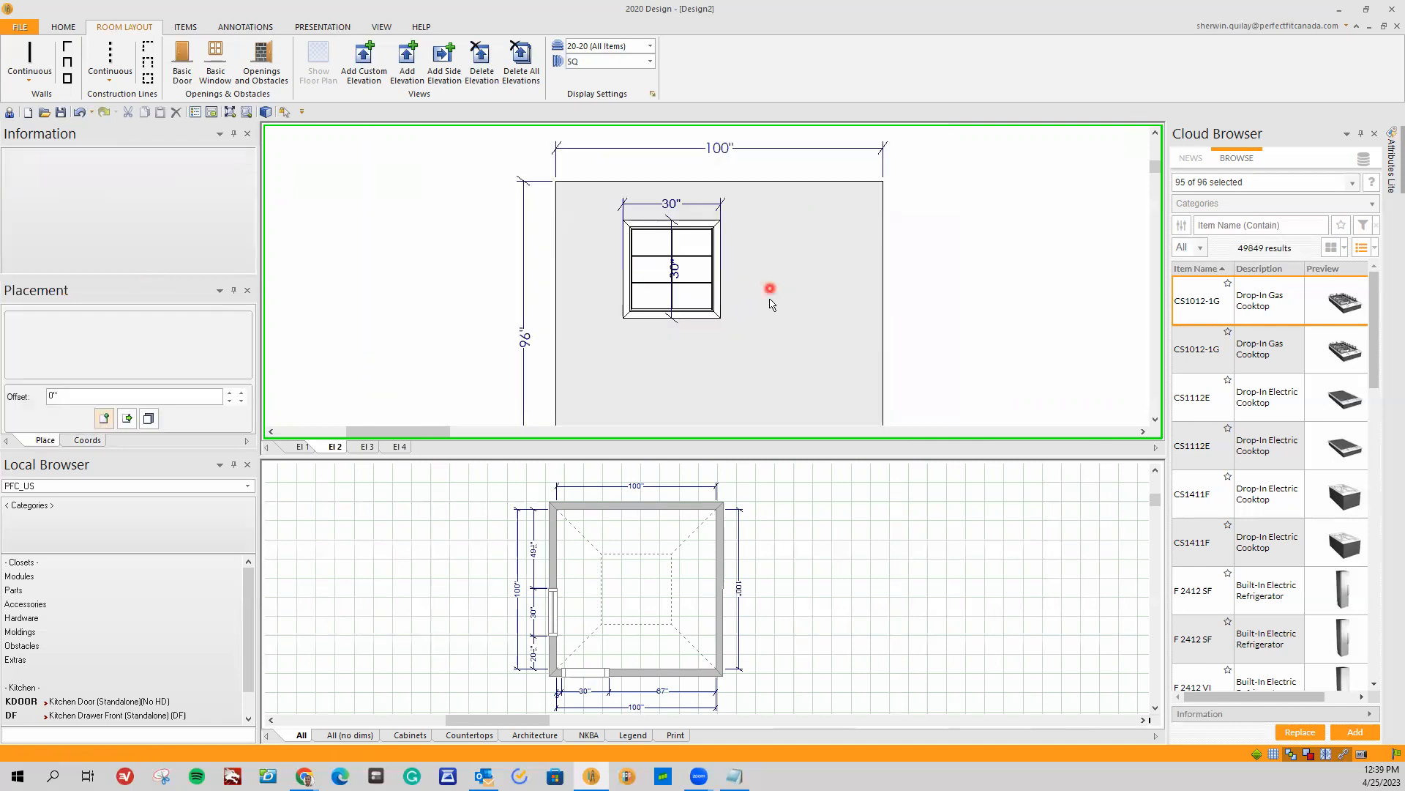
# Step: Move the window sideways to about 33" from the El 2 wall's left end
pyautogui.rightClick(729, 297)
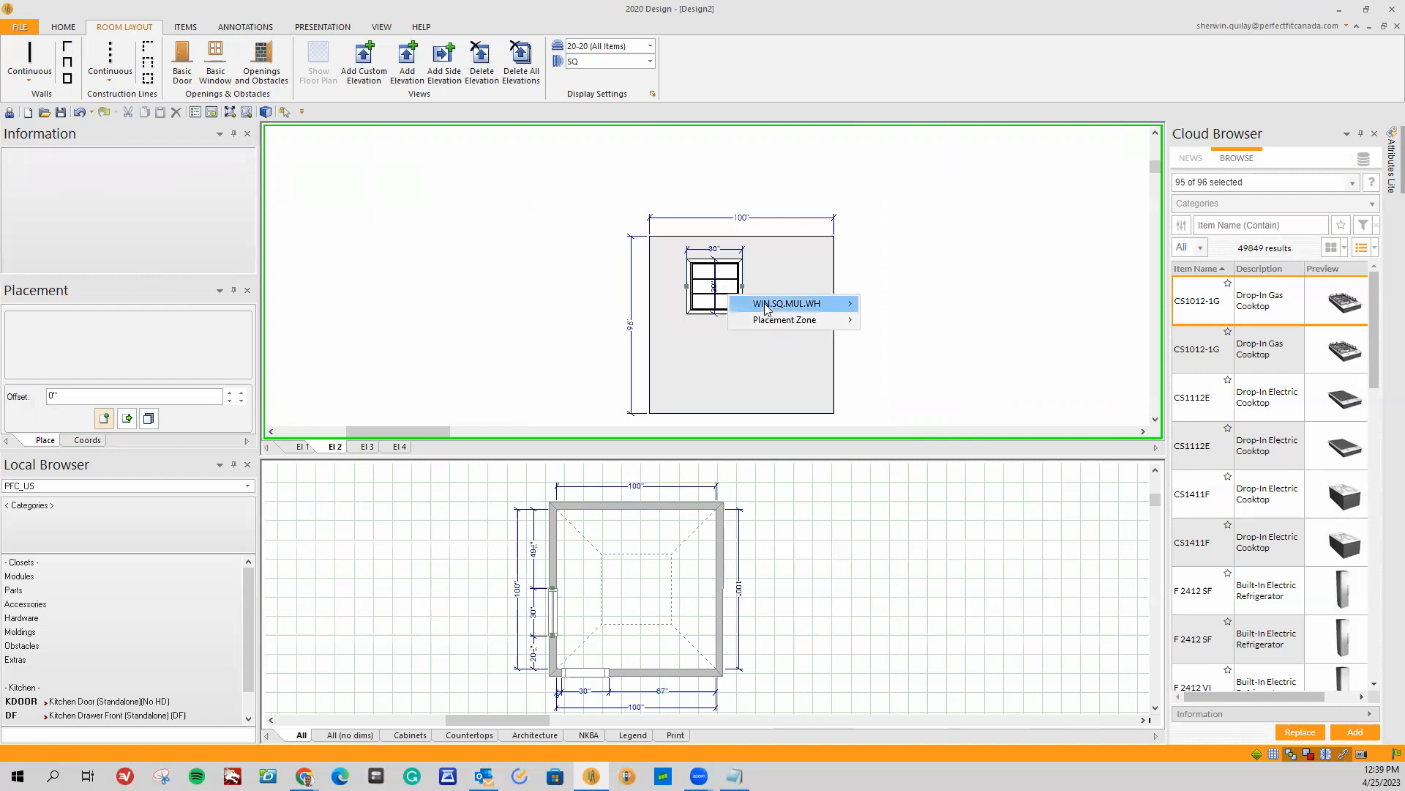
pyautogui.moveTo(805, 303)
pyautogui.click(882, 369)
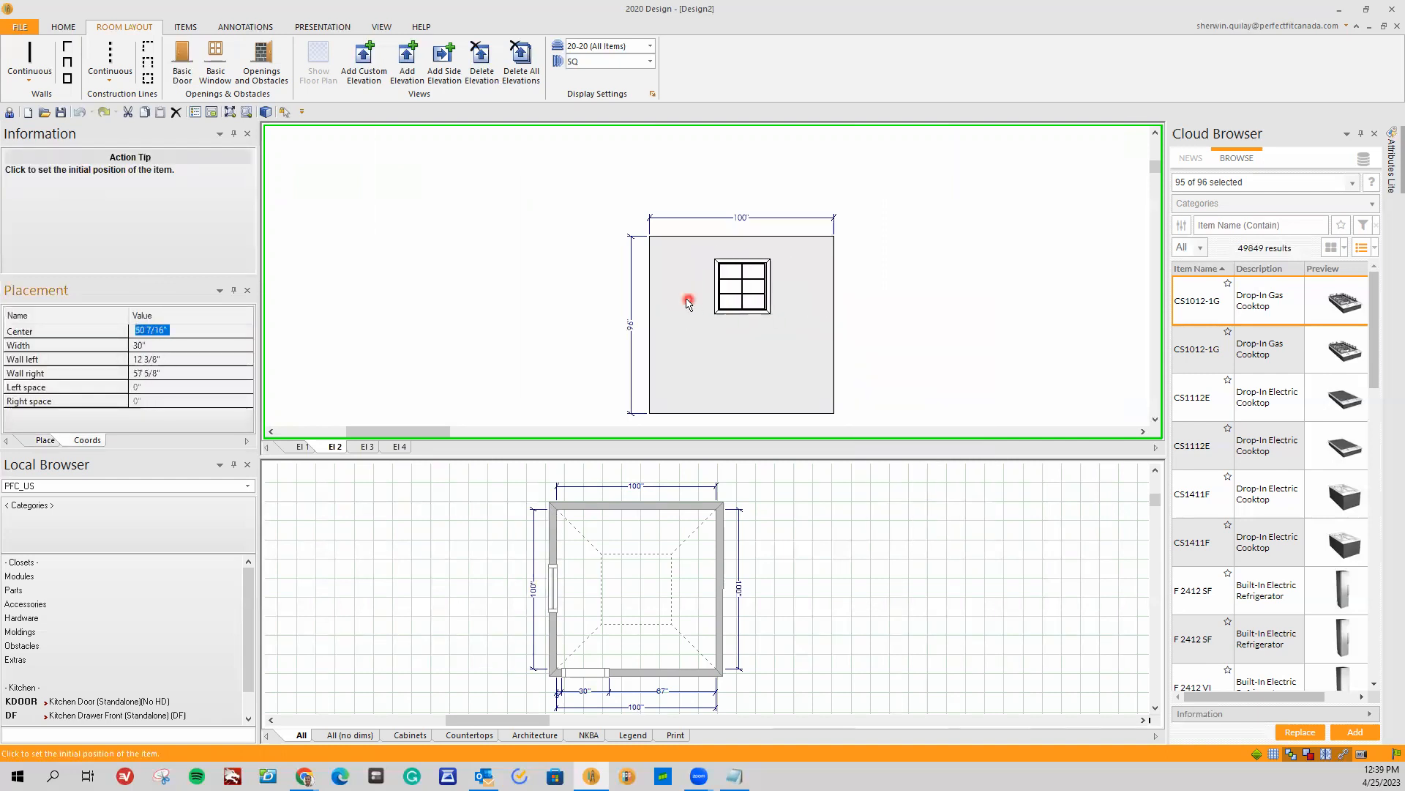
pyautogui.click(761, 311)
# Step: Lower the window to roughly mid-height on the El 2 wall using Up/Down
pyautogui.rightClick(741, 294)
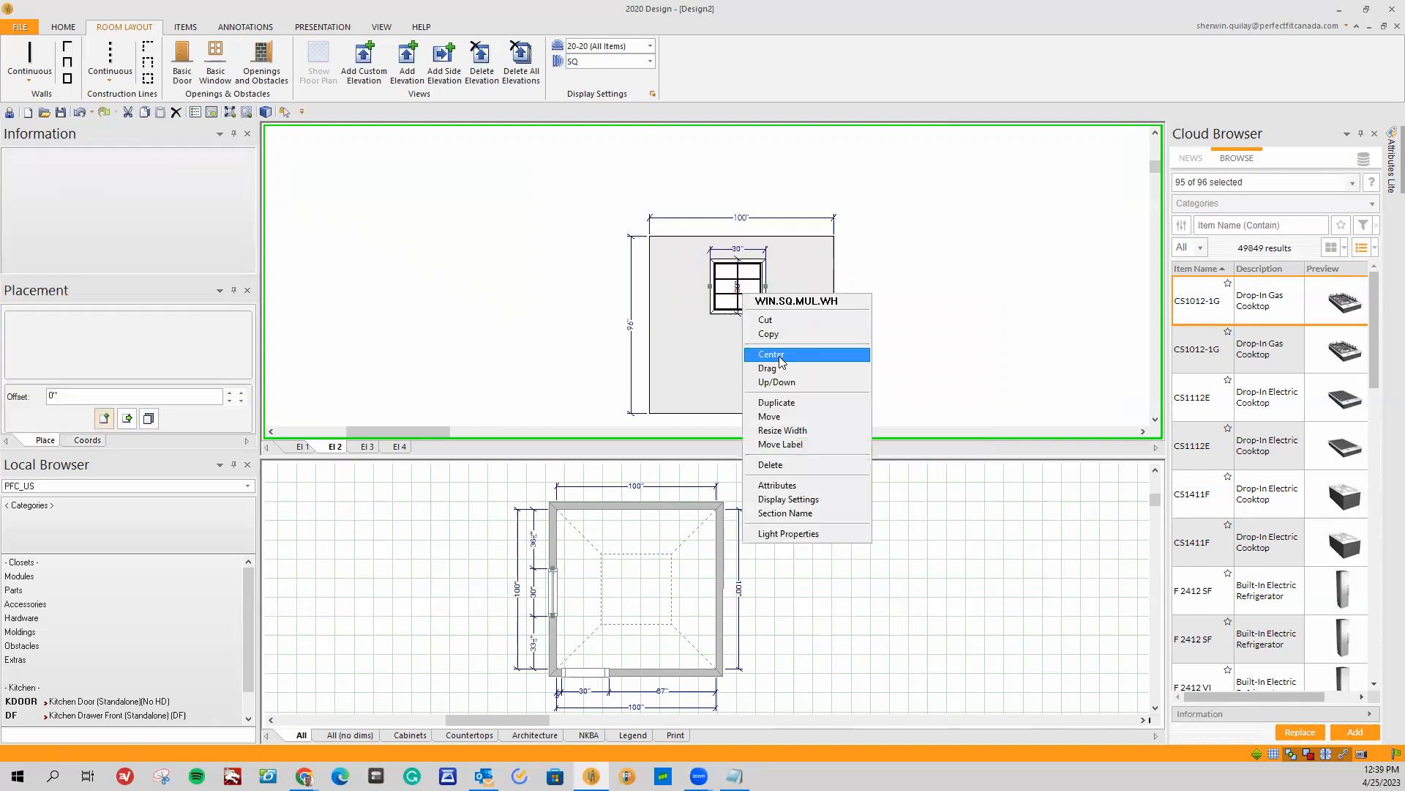
pyautogui.click(777, 381)
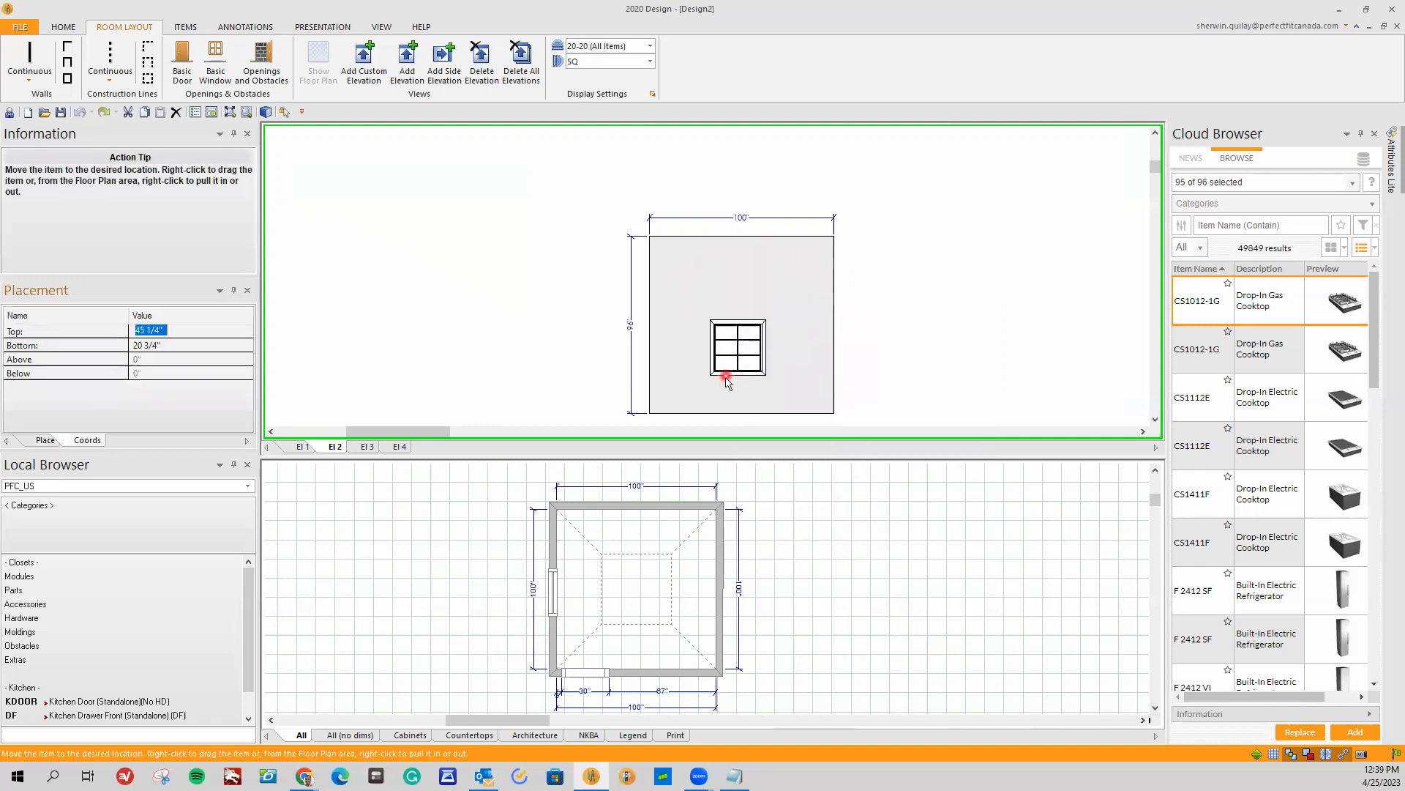
pyautogui.click(732, 362)
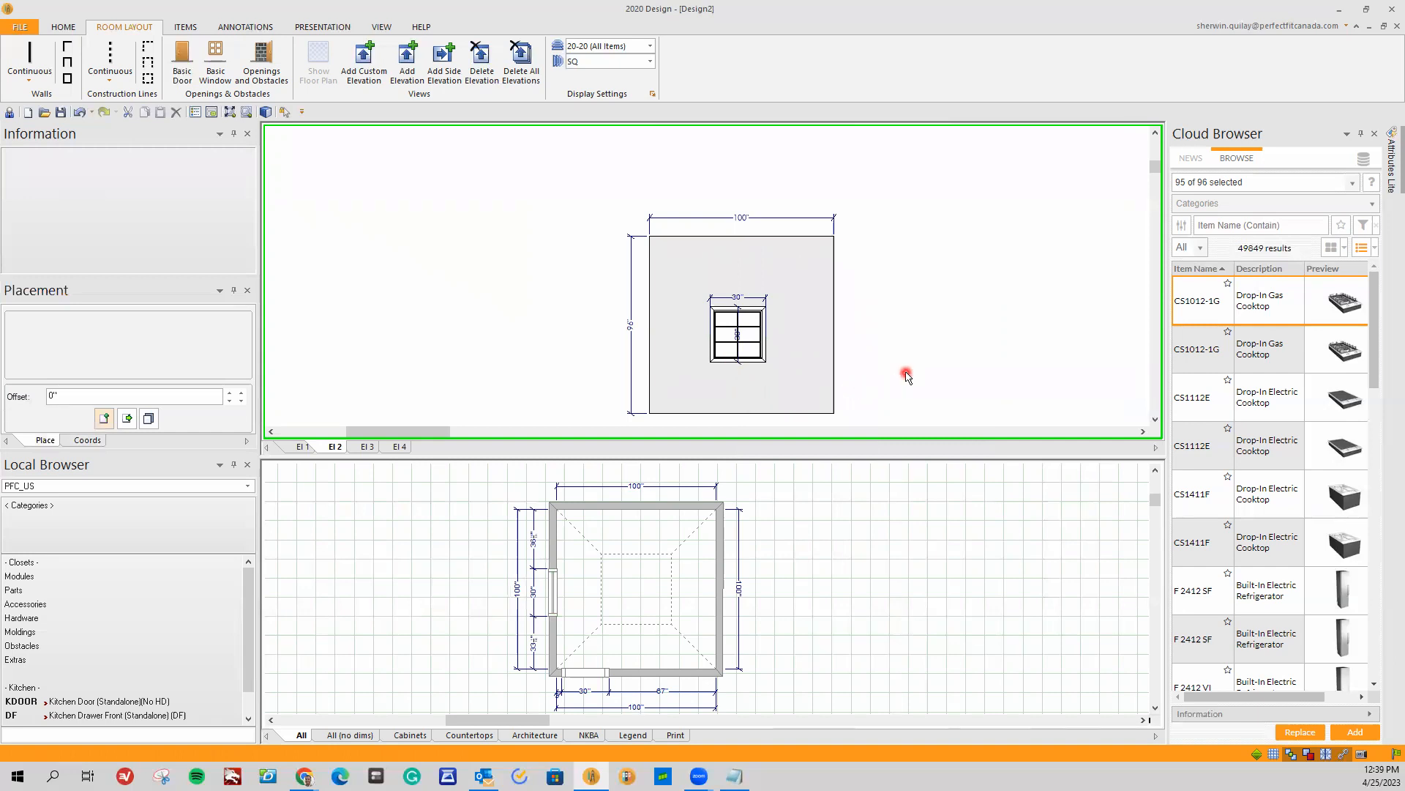
# Step: Show the El 3 elevation, select the upper wall and open the Openings & Obstacles catalogue
pyautogui.click(369, 448)
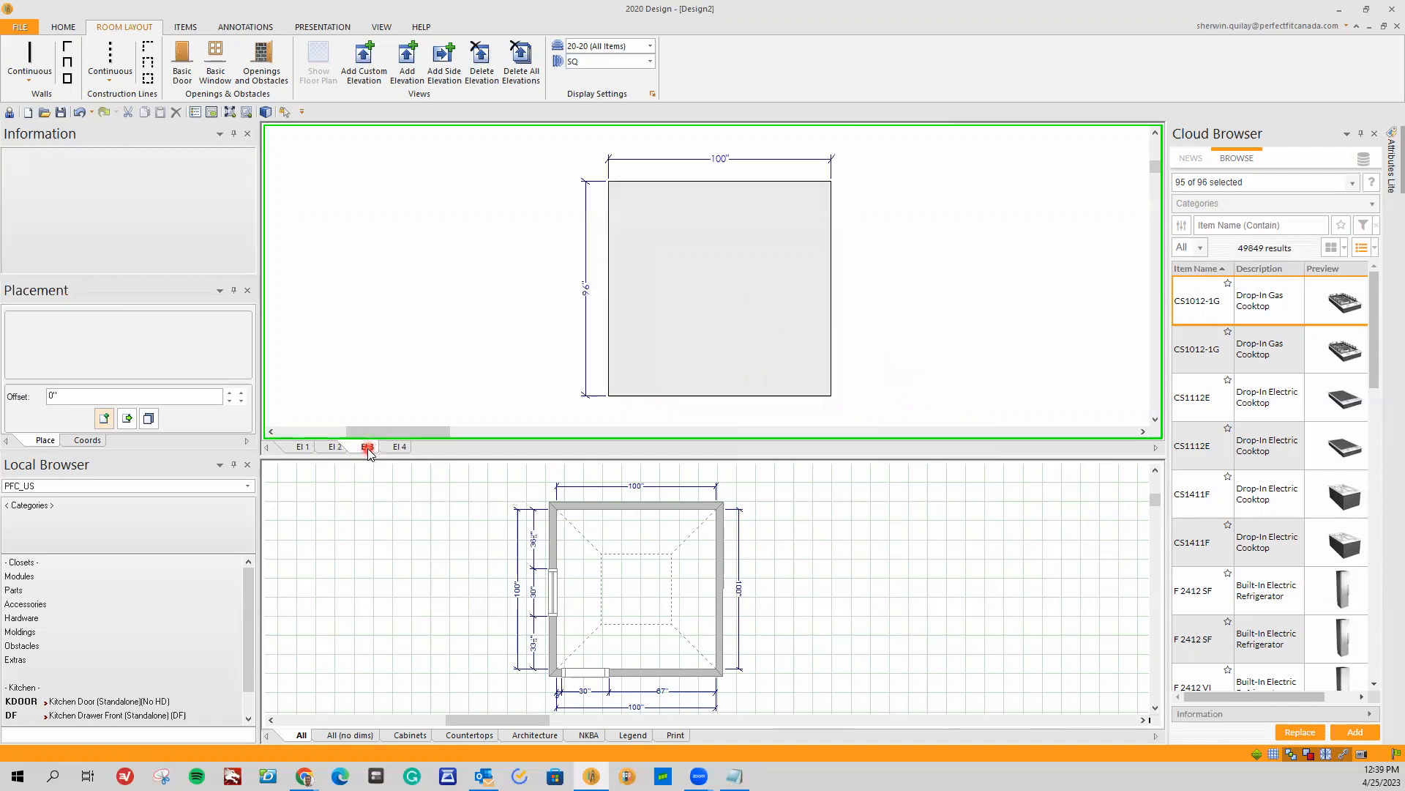
pyautogui.click(640, 536)
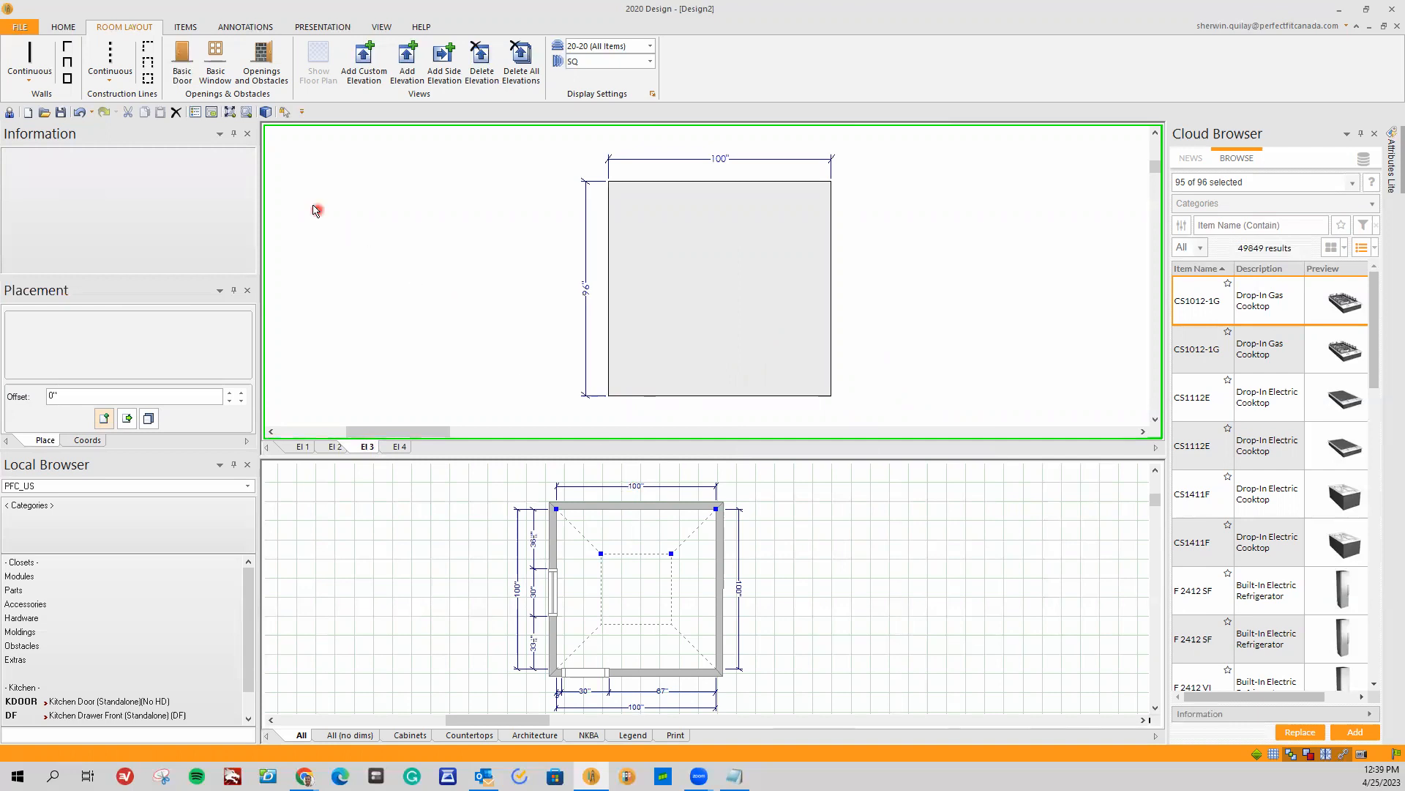
pyautogui.click(264, 66)
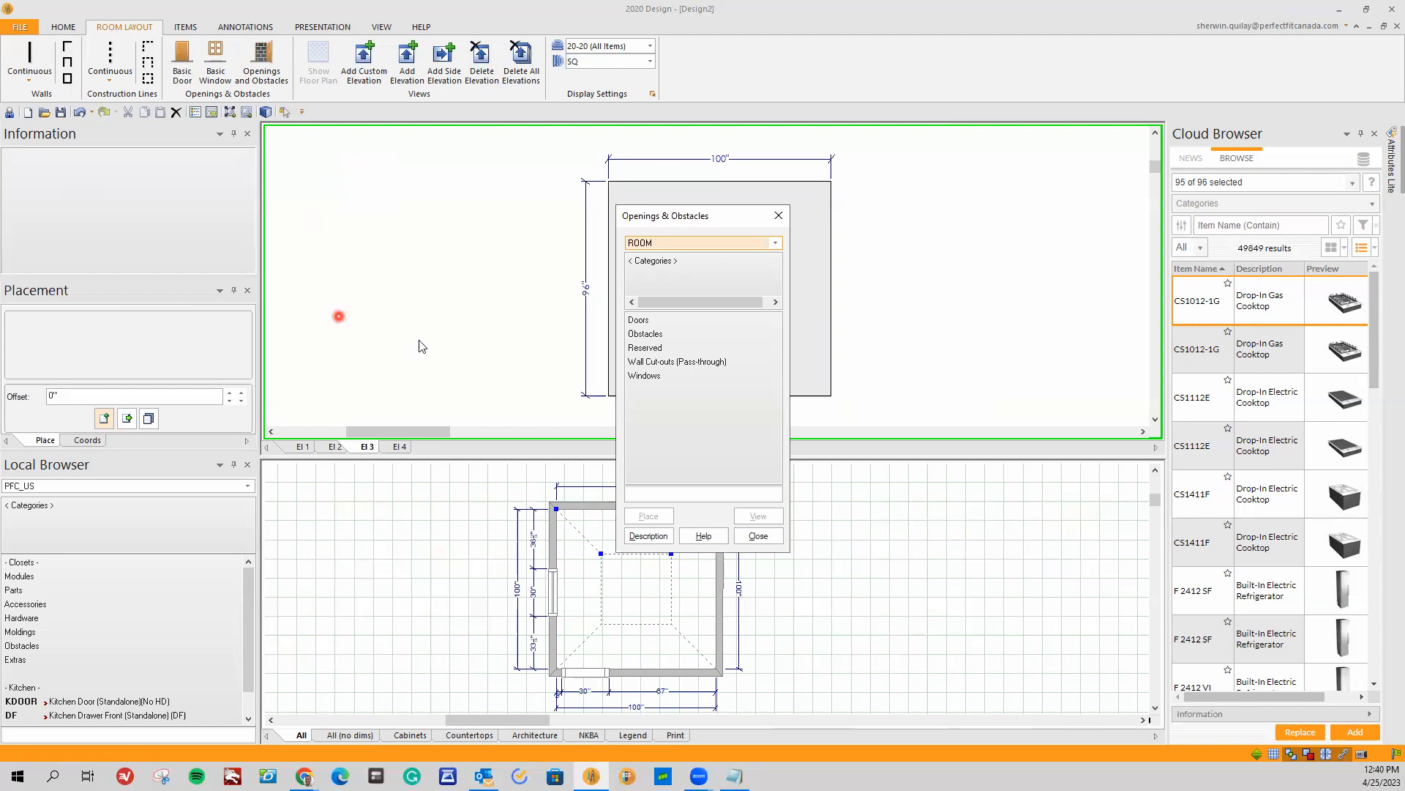
# Step: In the catalogue's Doors category, go to Interior Doors, Doorway and select the Doorway w/Frame item (DOORWAY-F)
pyautogui.click(650, 319)
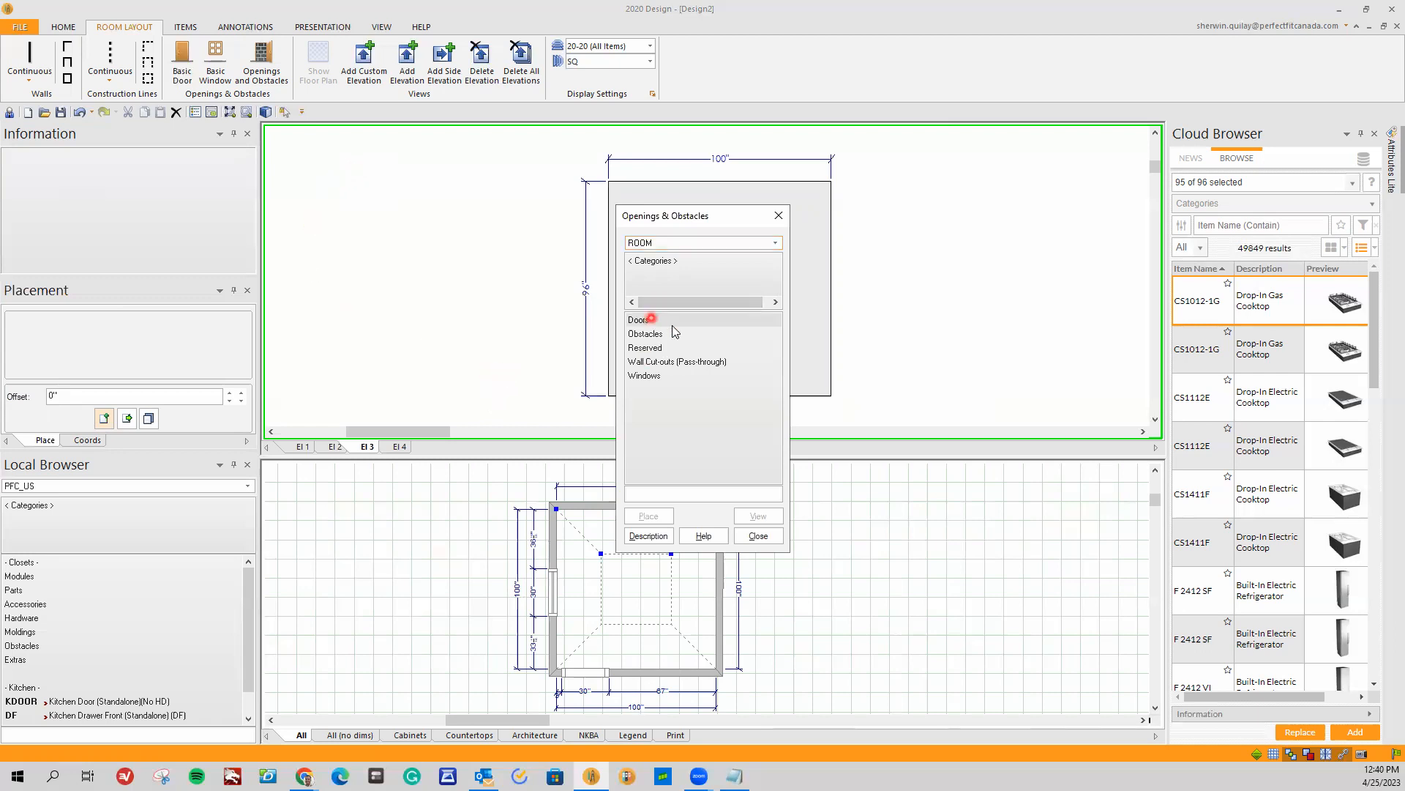
pyautogui.doubleClick(662, 323)
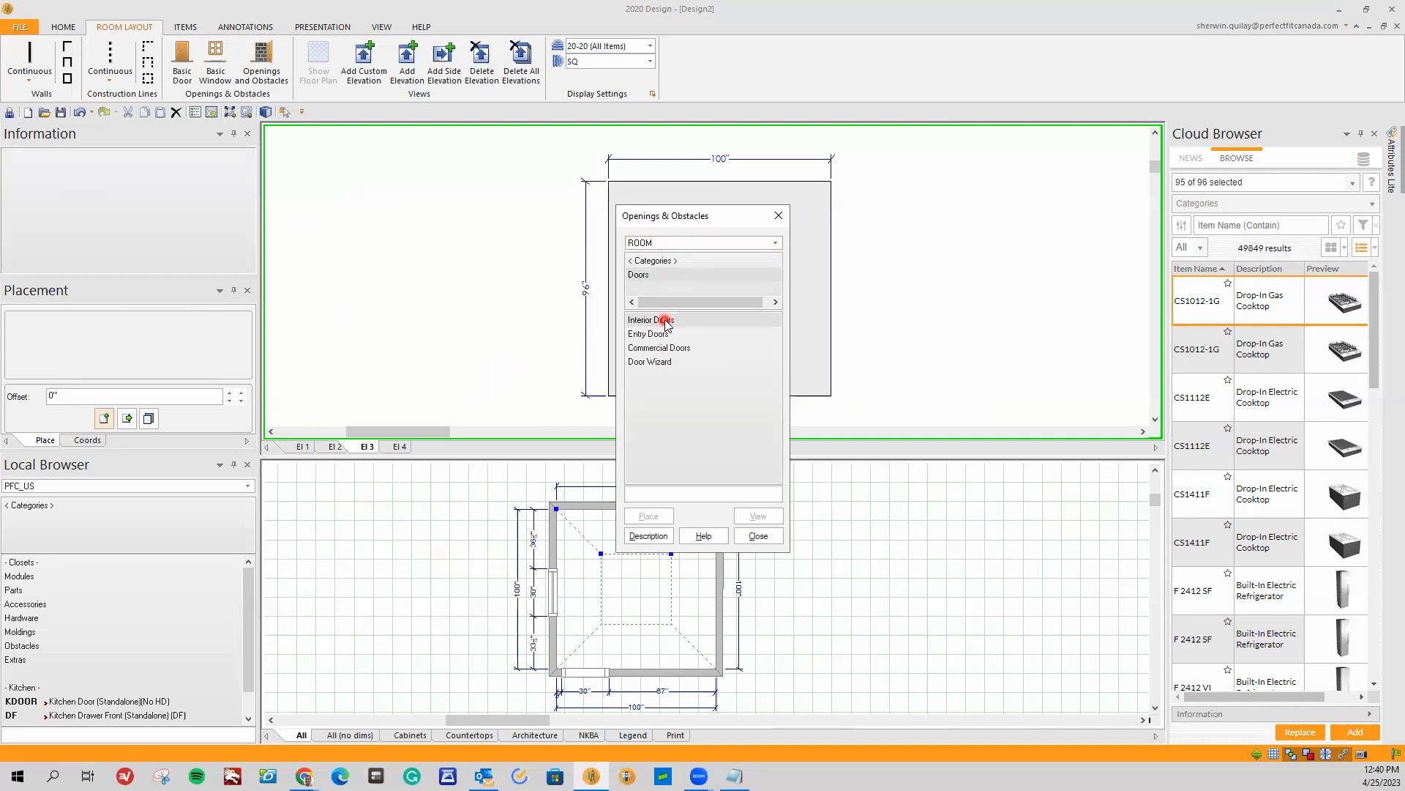
pyautogui.doubleClick(666, 321)
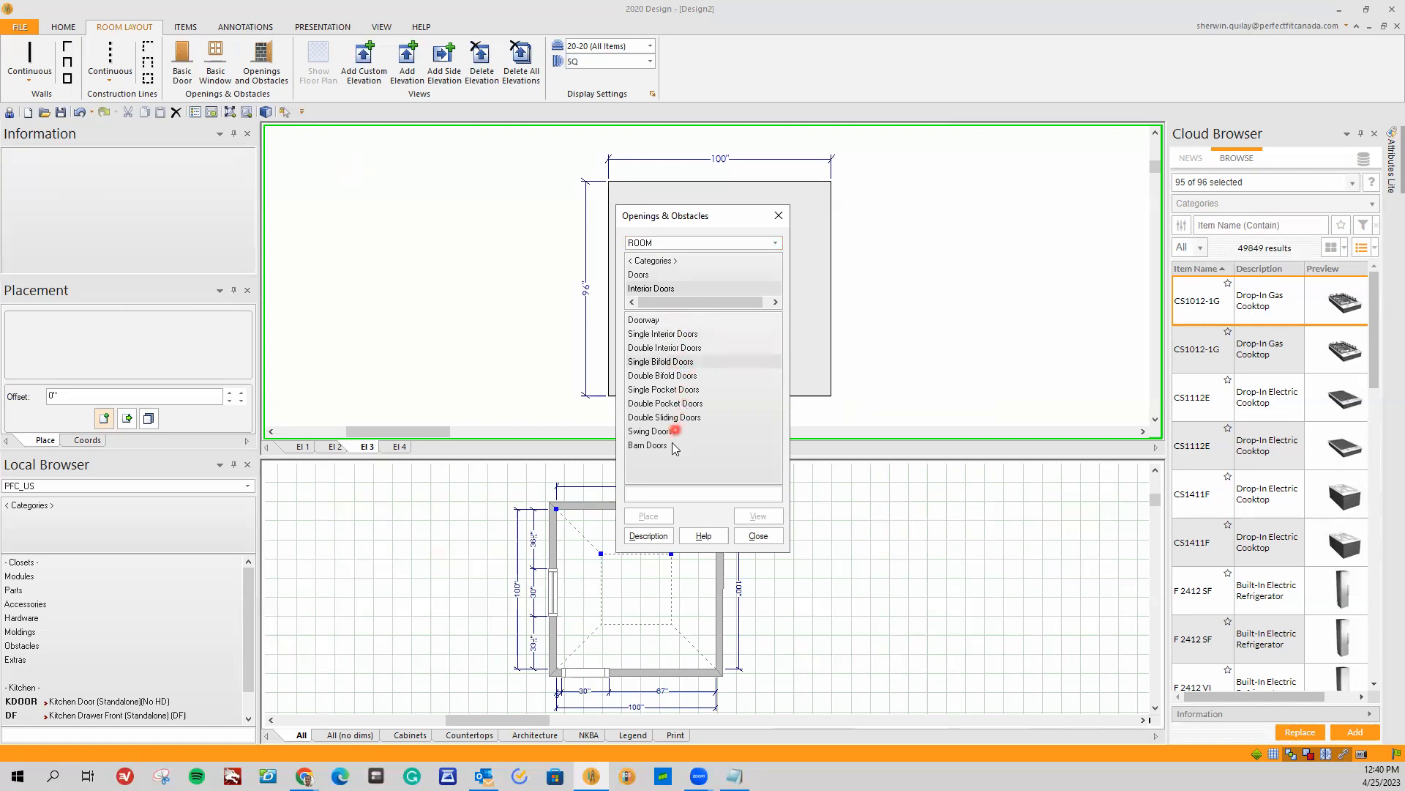
pyautogui.click(657, 323)
pyautogui.click(708, 324)
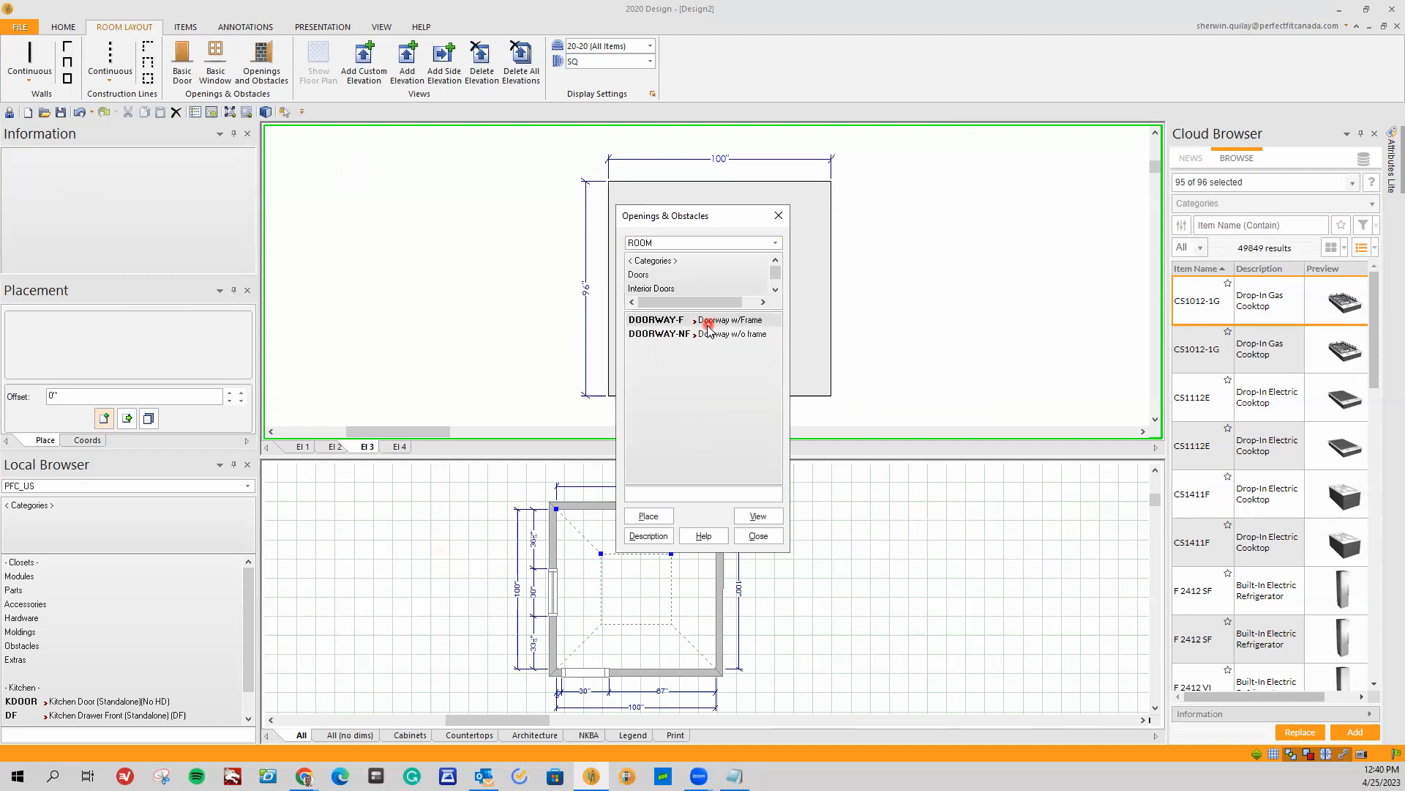
pyautogui.click(697, 336)
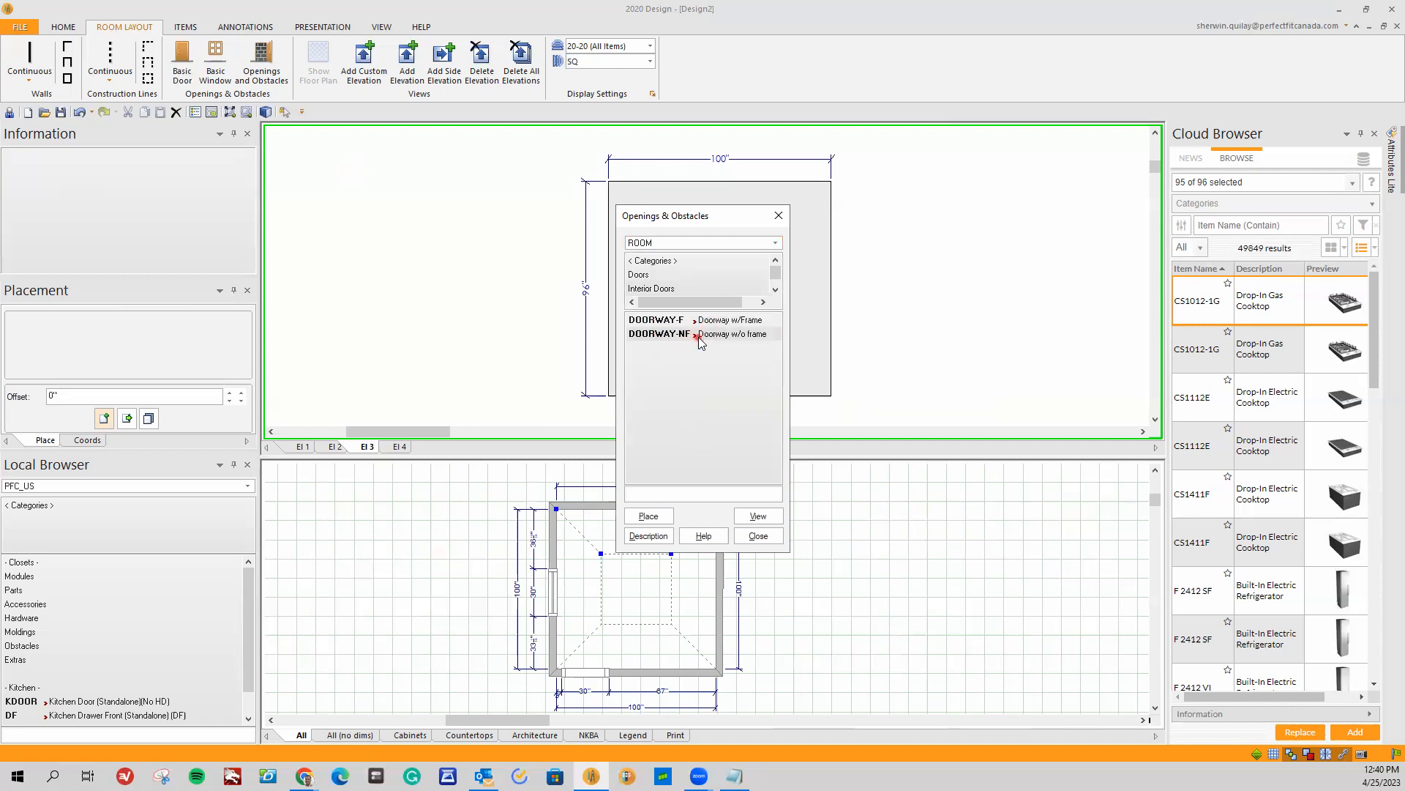
pyautogui.click(647, 324)
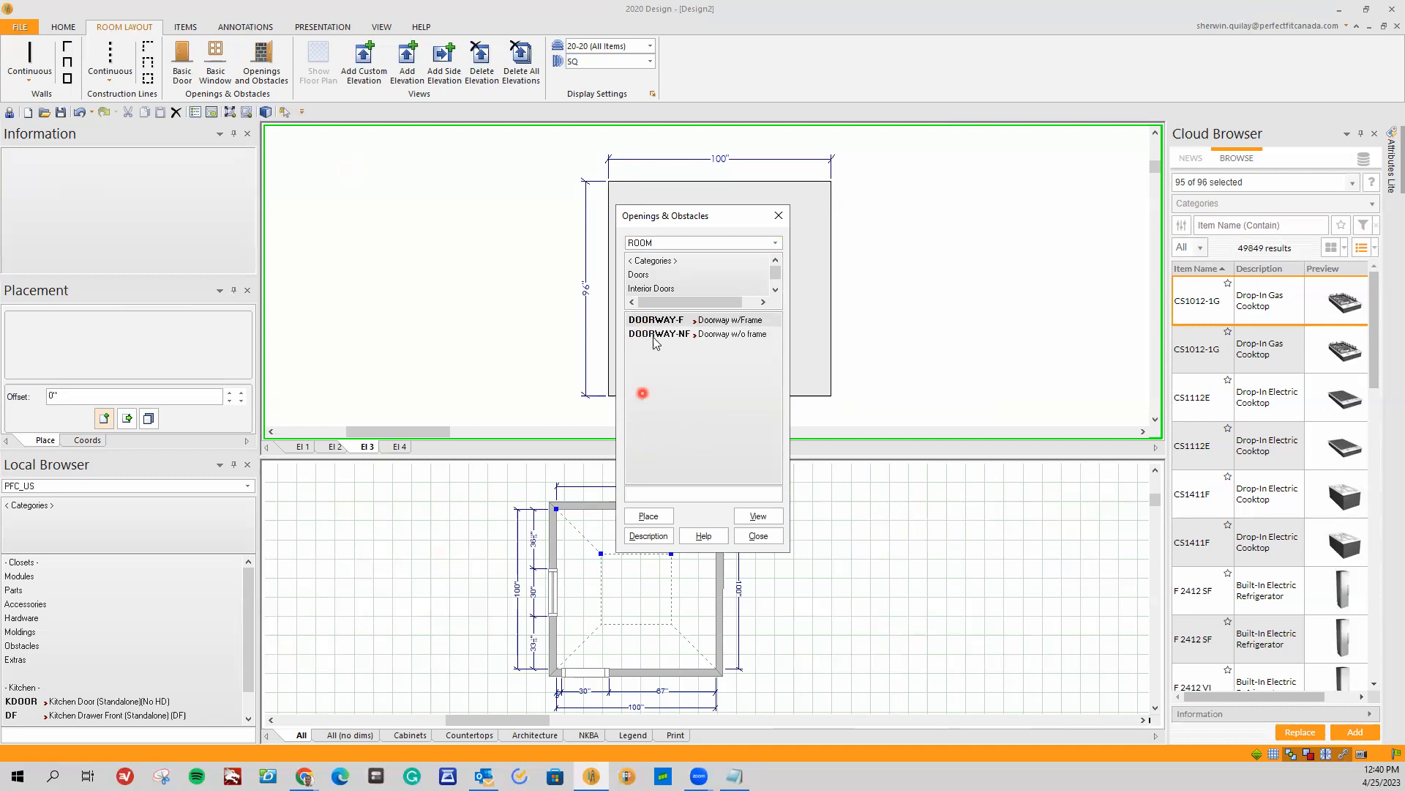
# Step: Place the framed doorway on the El 3 wall about 6" from its left end and about 42" wide, and close the catalogue
pyautogui.click(649, 520)
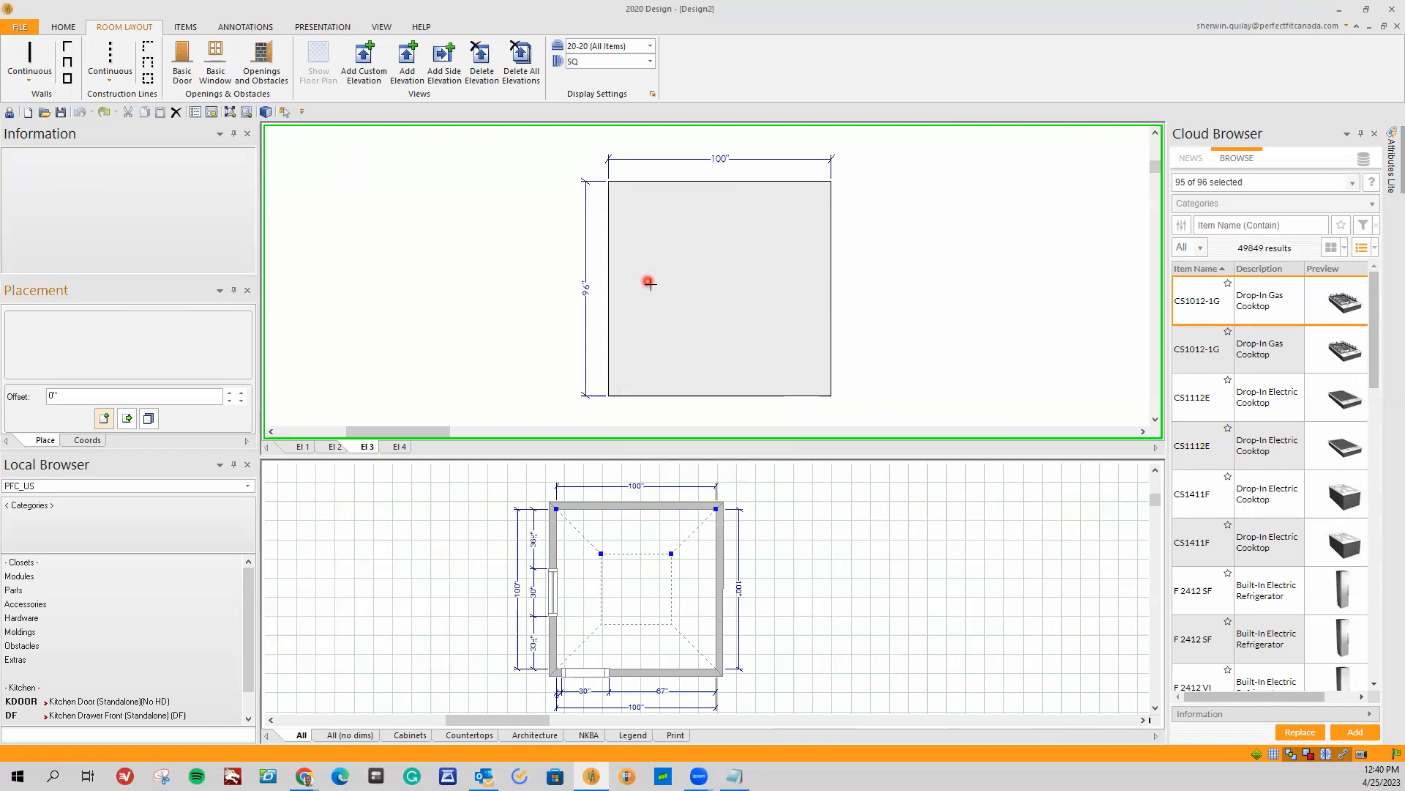
pyautogui.click(663, 258)
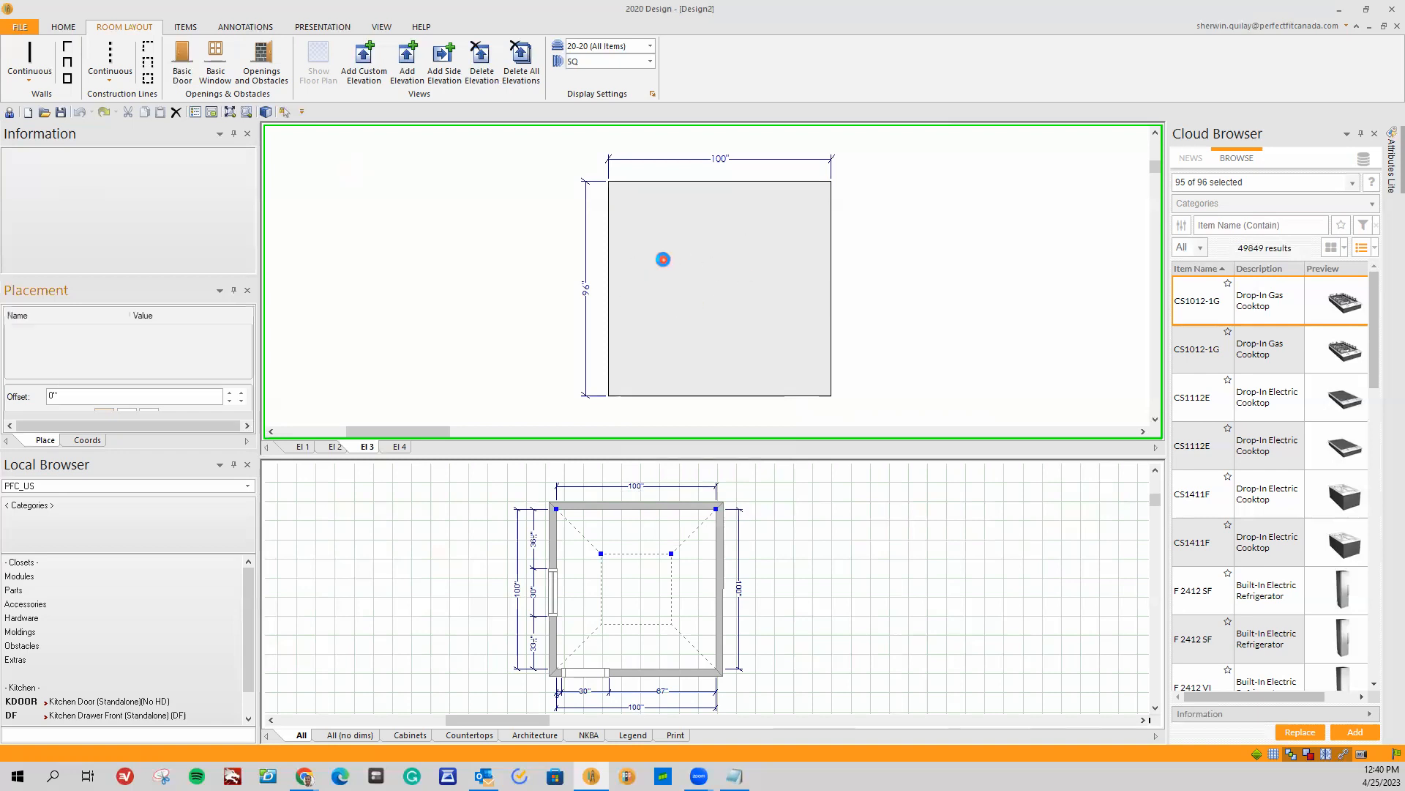
pyautogui.click(620, 394)
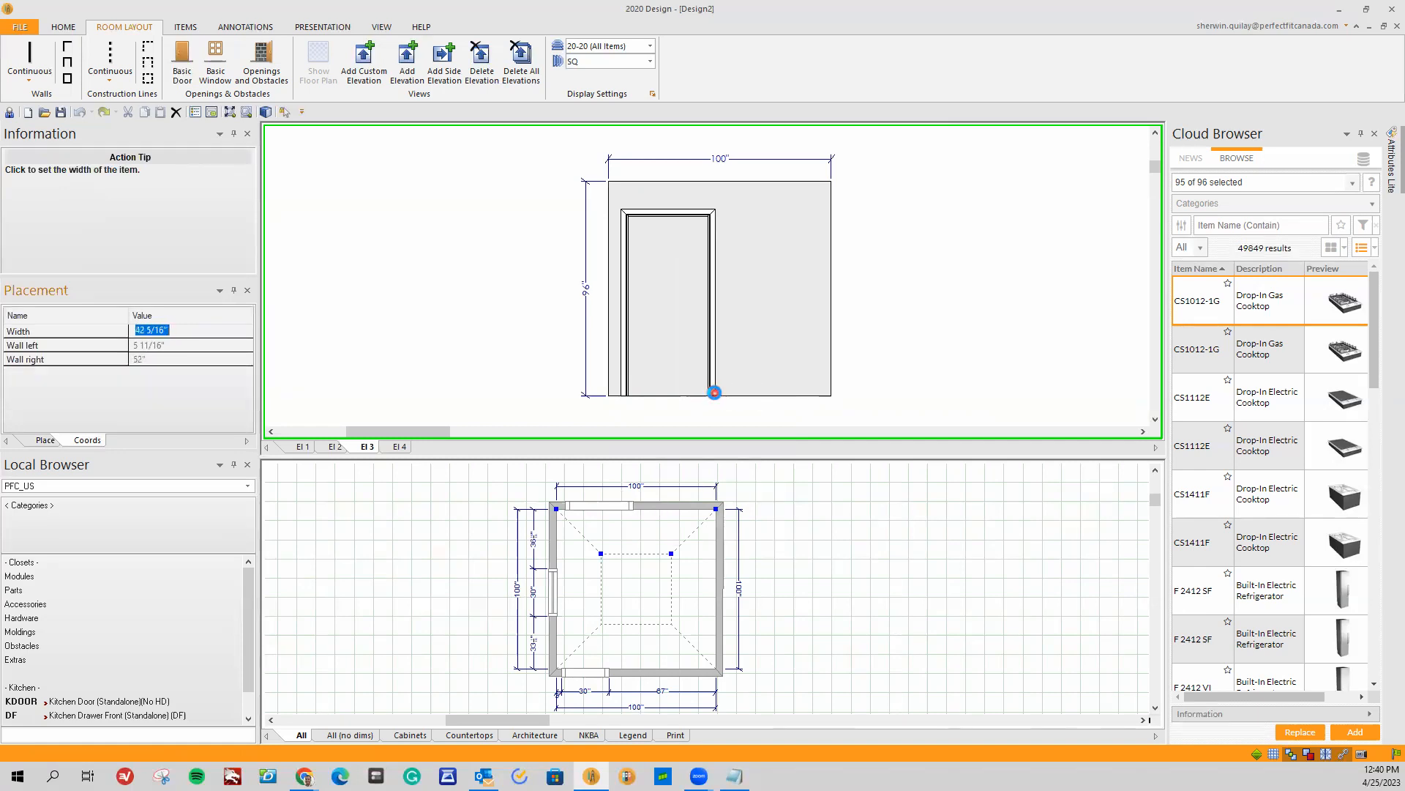
pyautogui.click(712, 393)
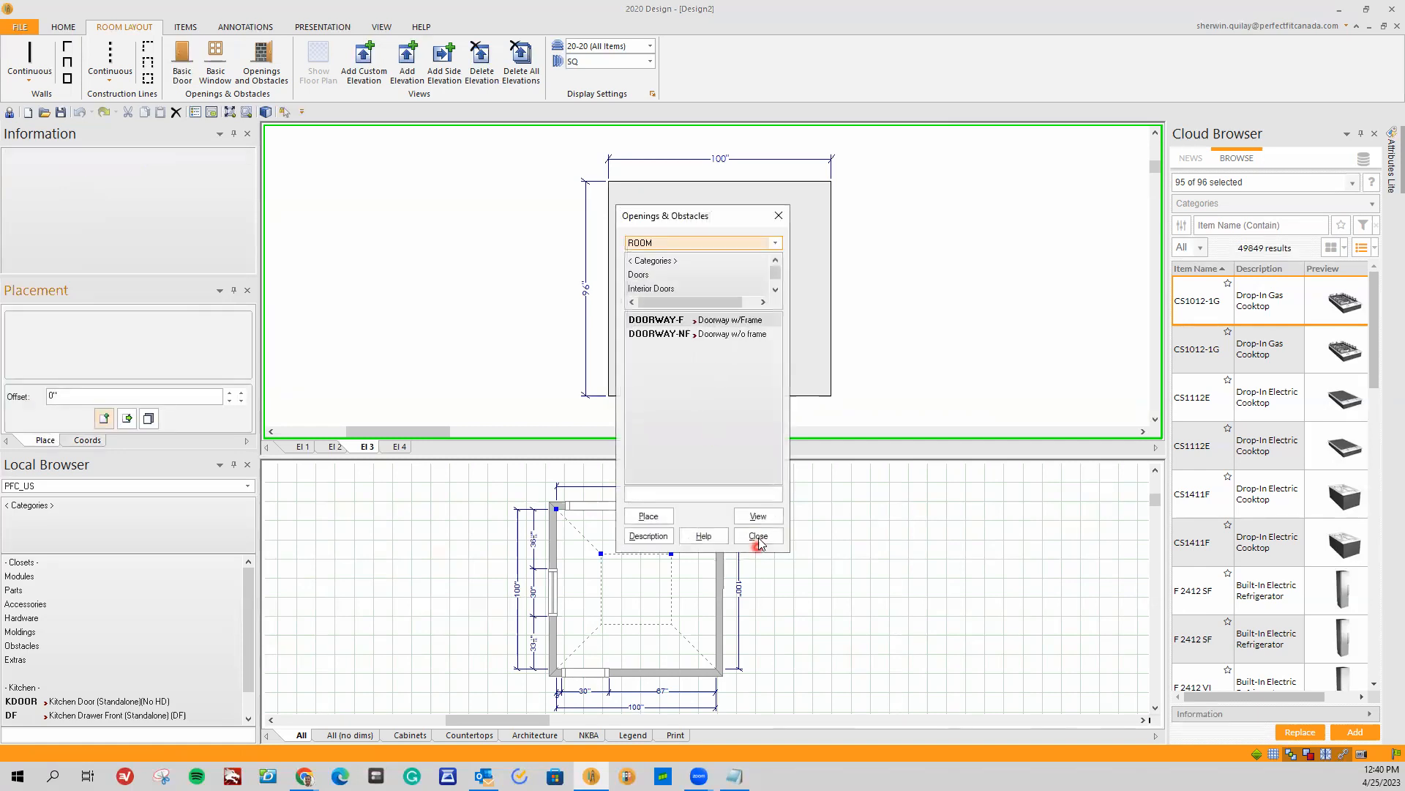
pyautogui.click(759, 536)
# Step: In the framed doorway's attributes, increase the height slightly and reduce the width to about 35"
pyautogui.rightClick(709, 364)
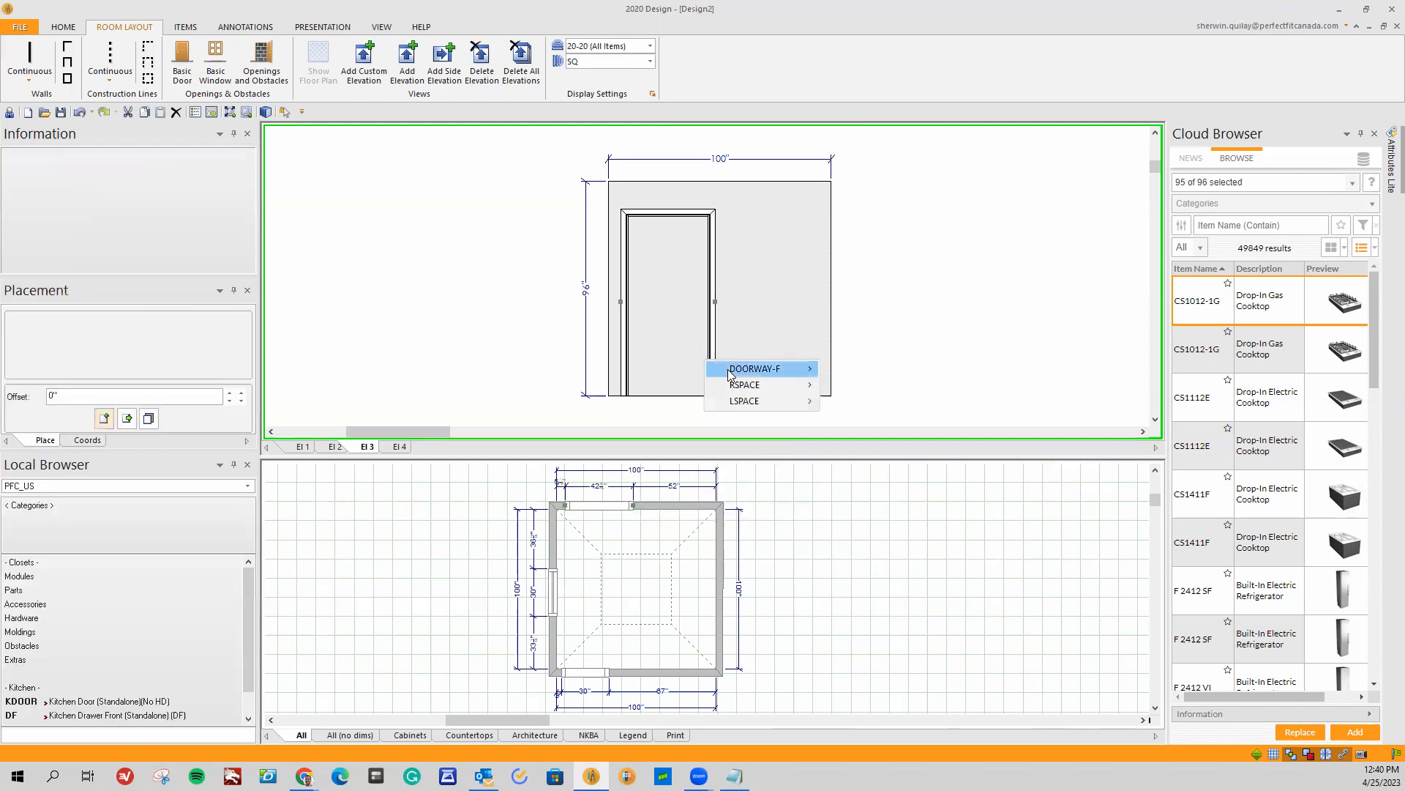
pyautogui.moveTo(729, 371)
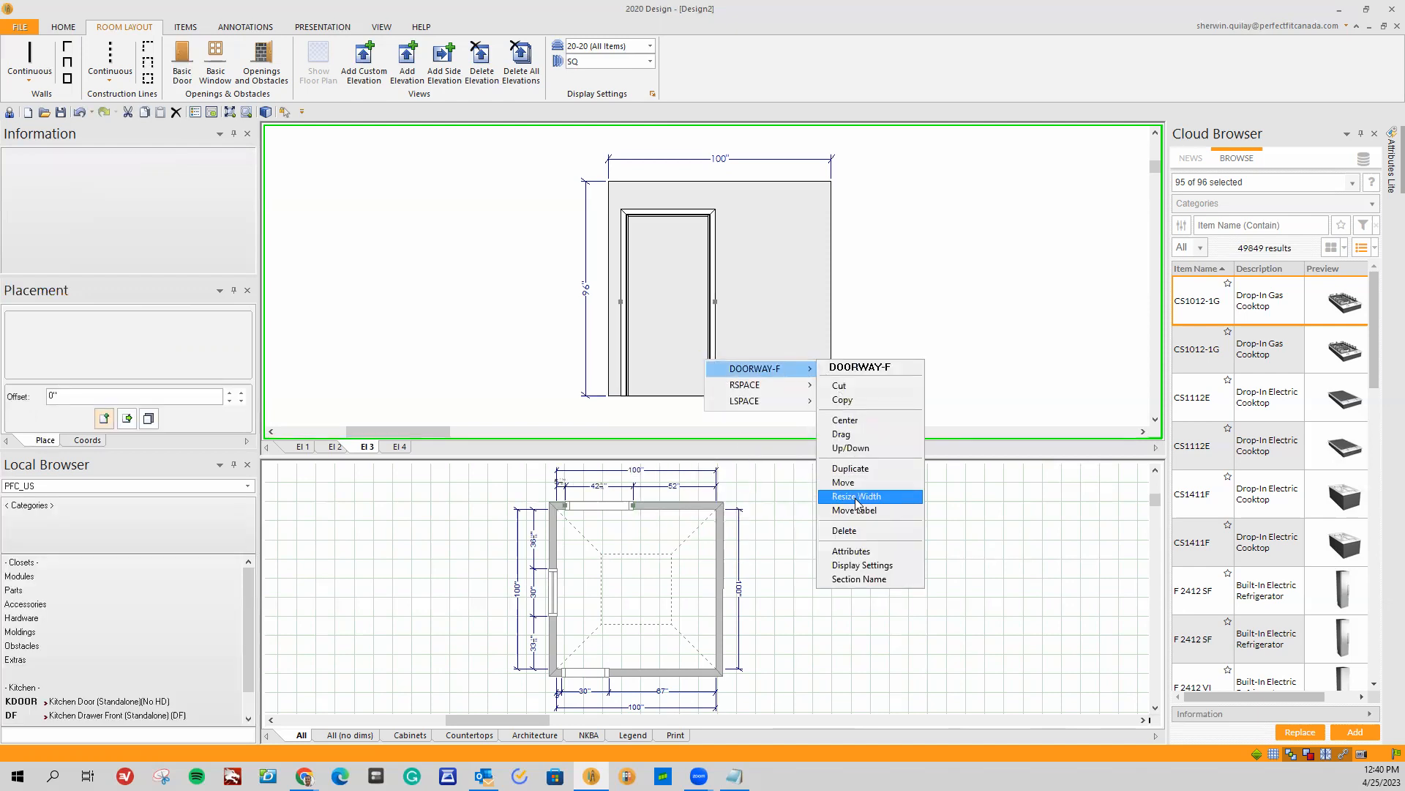
pyautogui.click(844, 550)
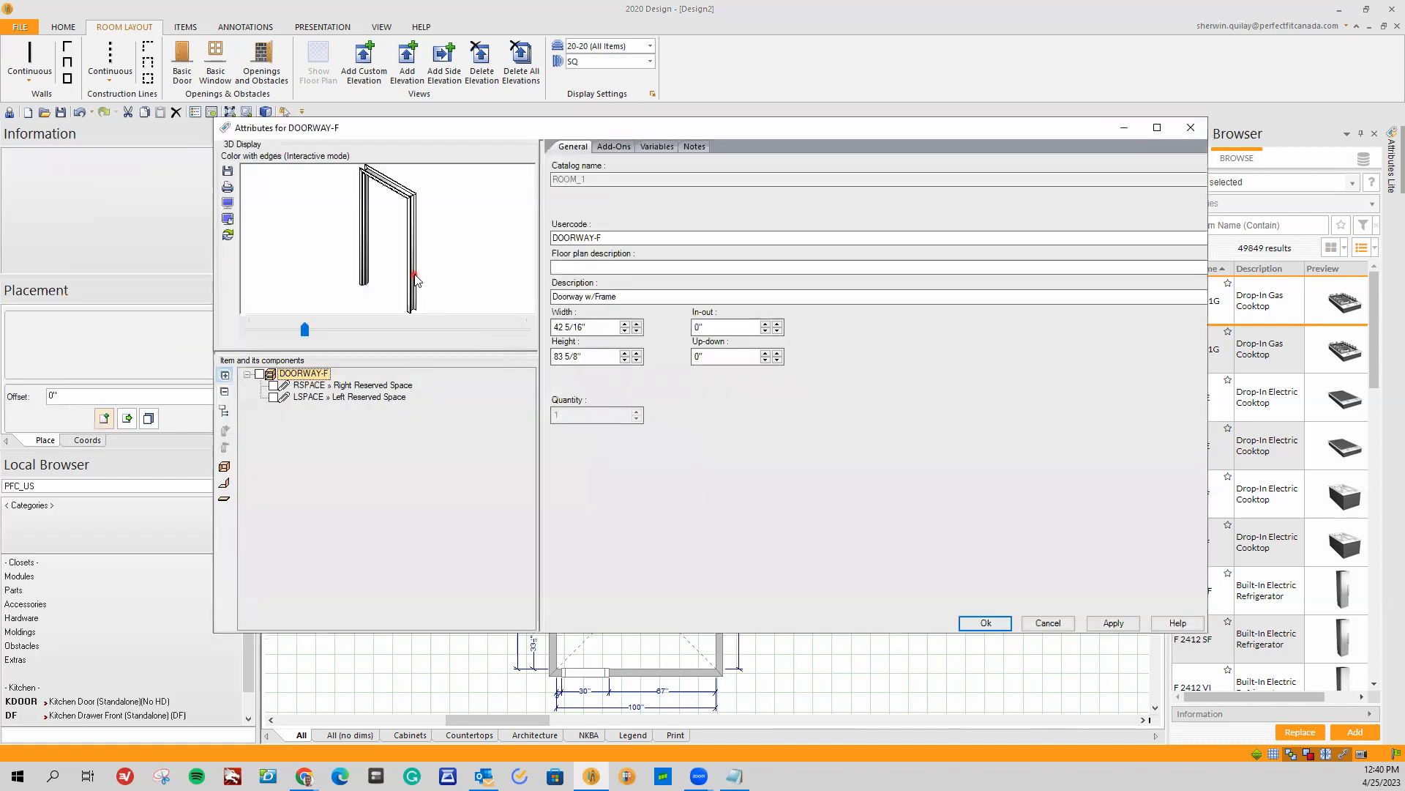
pyautogui.click(625, 353)
pyautogui.click(624, 353)
pyautogui.click(625, 330)
pyautogui.click(624, 331)
pyautogui.click(624, 331)
pyautogui.click(986, 623)
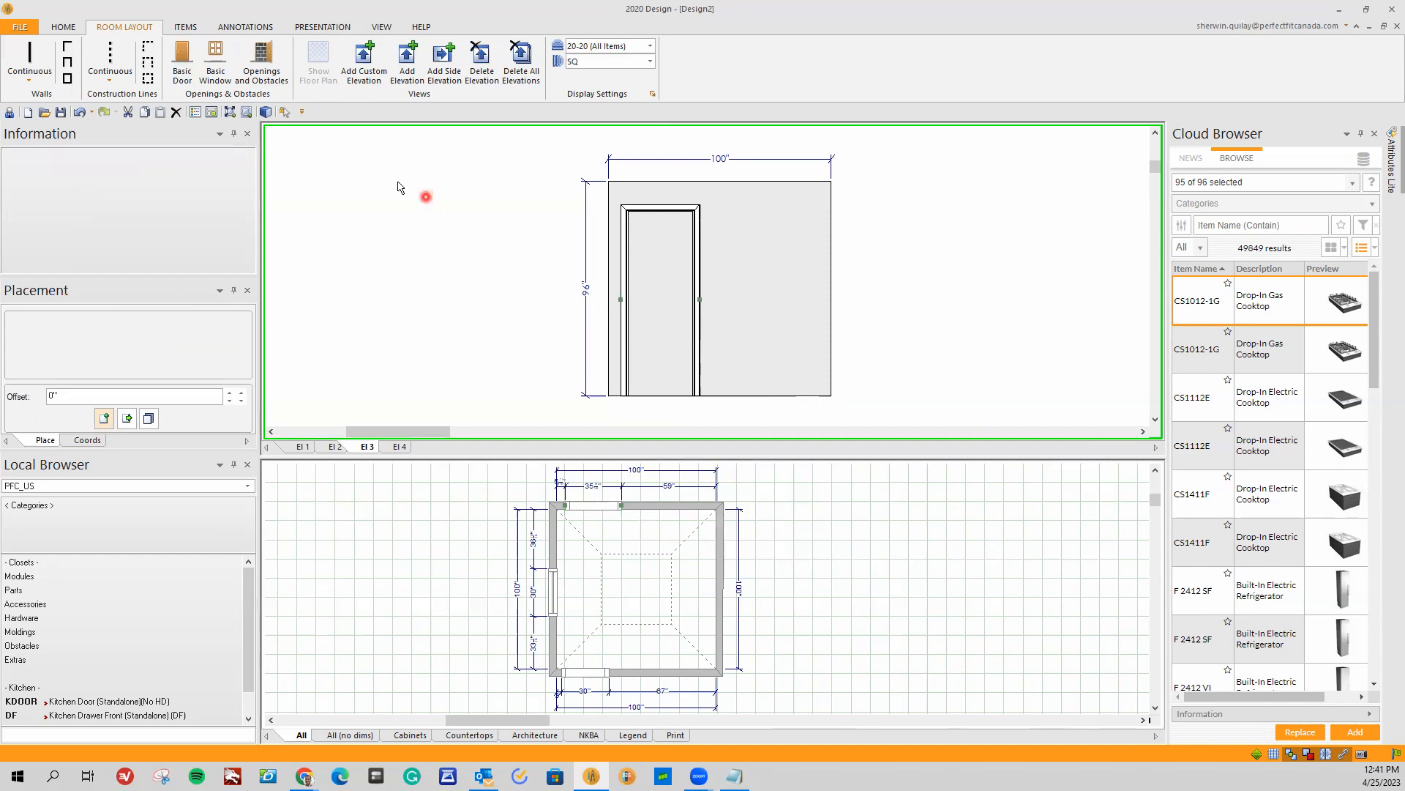
# Step: Reopen the Openings & Obstacles catalogue and go to Doors, Interior Doors, Single Interior Doors
pyautogui.click(248, 67)
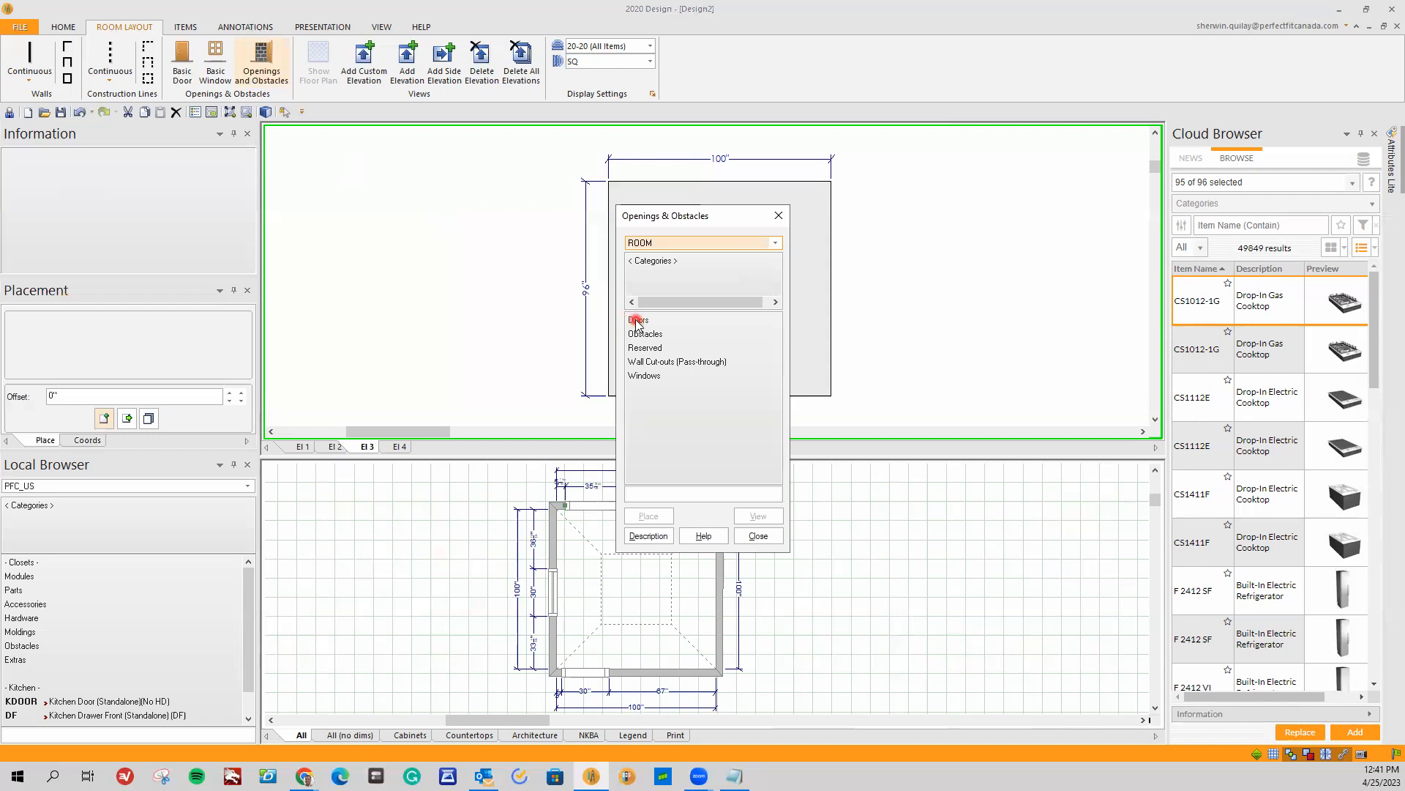
pyautogui.doubleClick(637, 321)
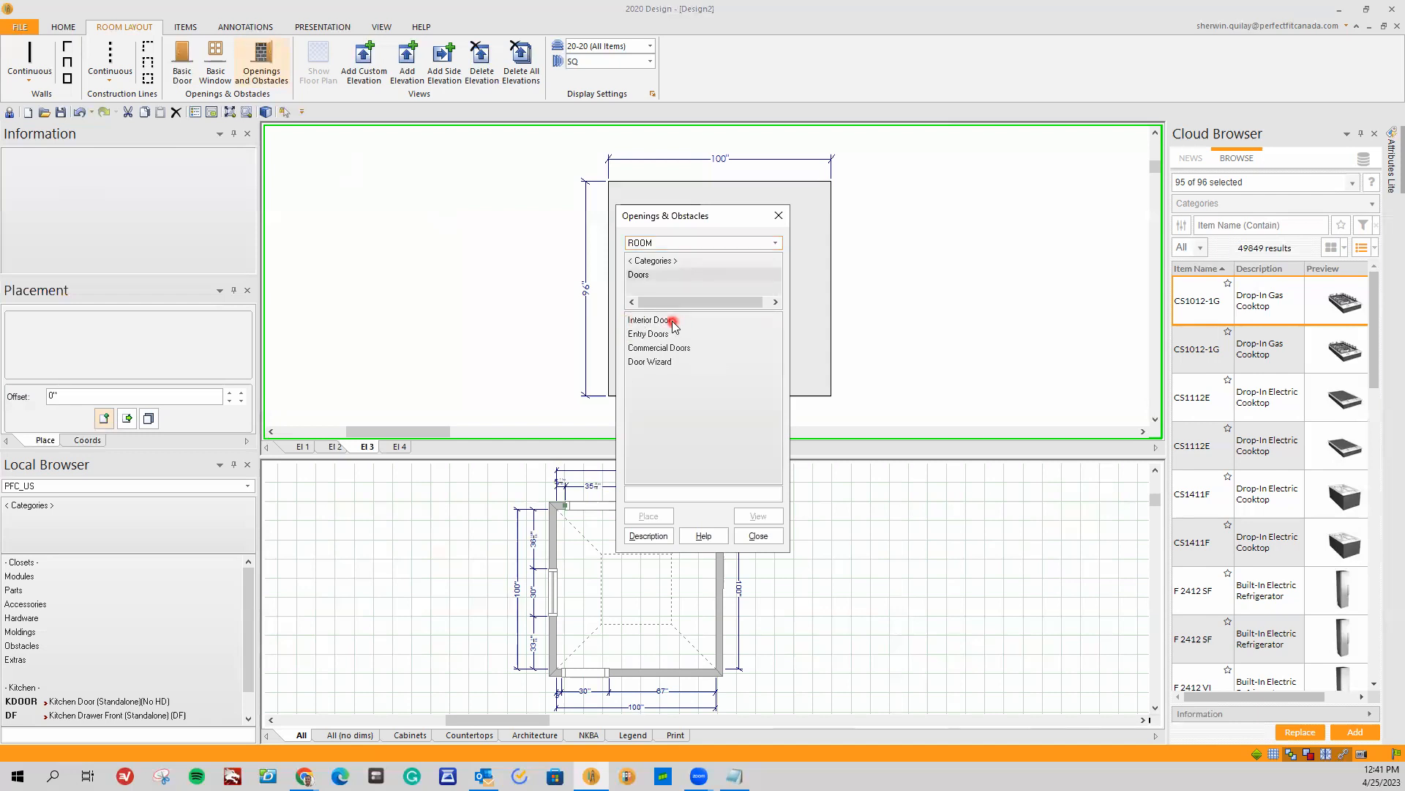
pyautogui.doubleClick(672, 322)
pyautogui.click(661, 320)
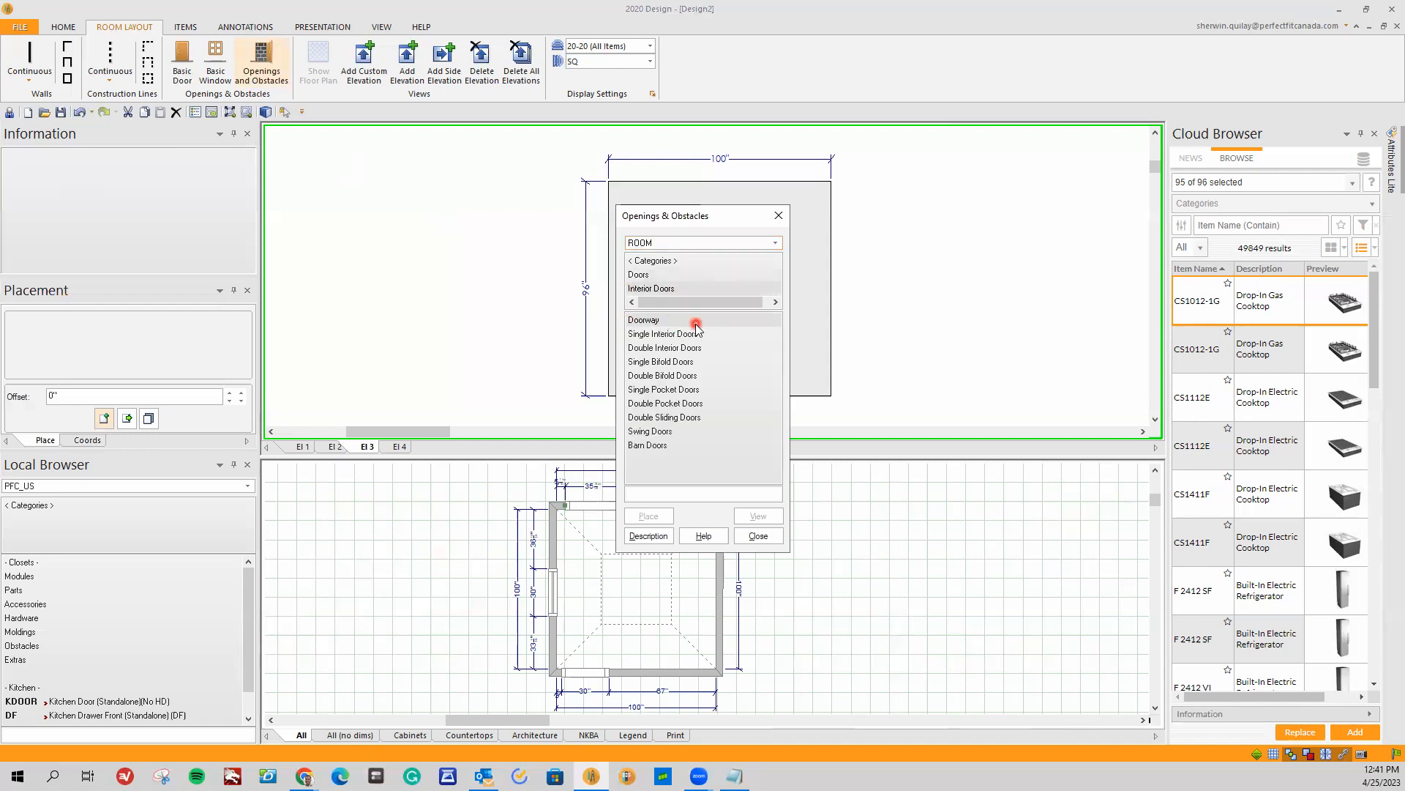
pyautogui.click(681, 335)
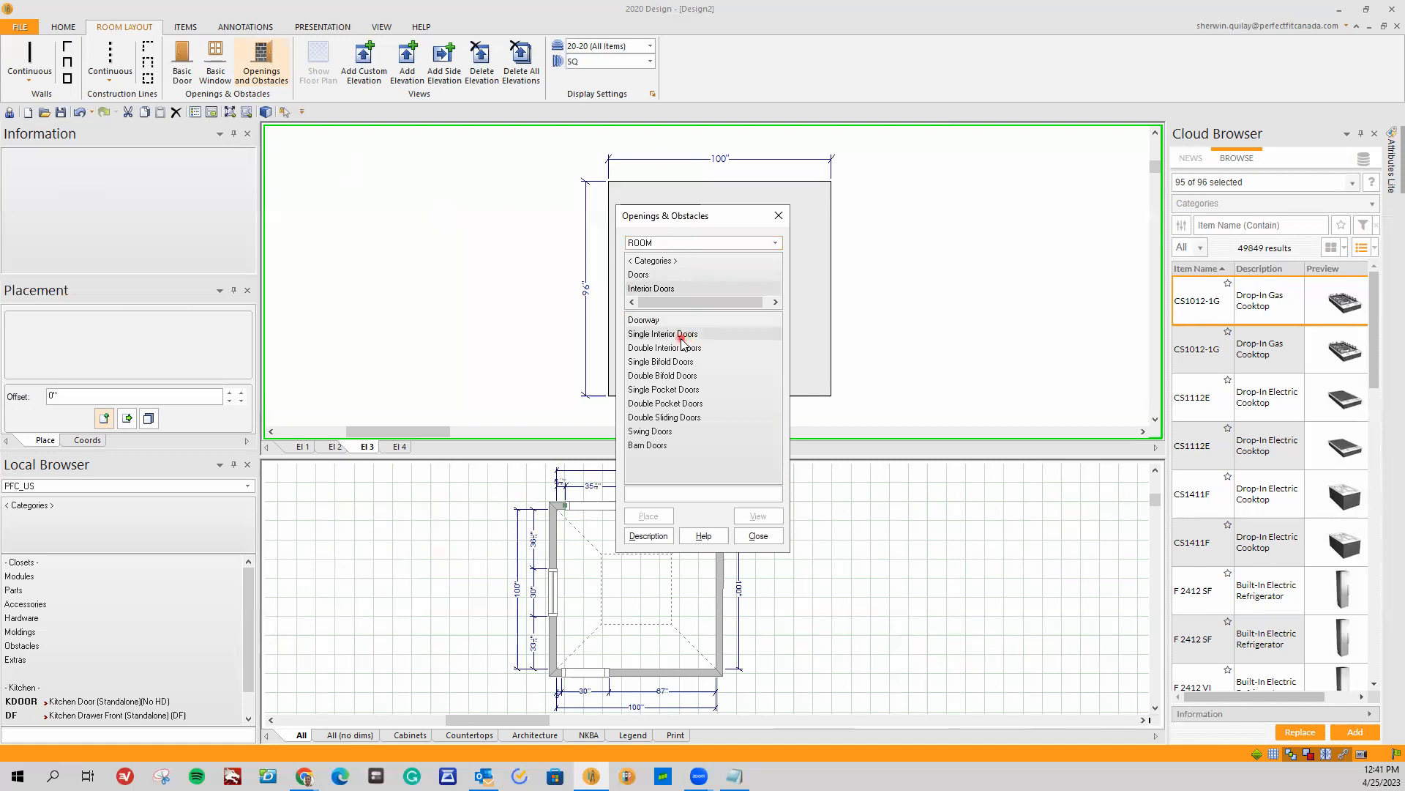
pyautogui.doubleClick(683, 335)
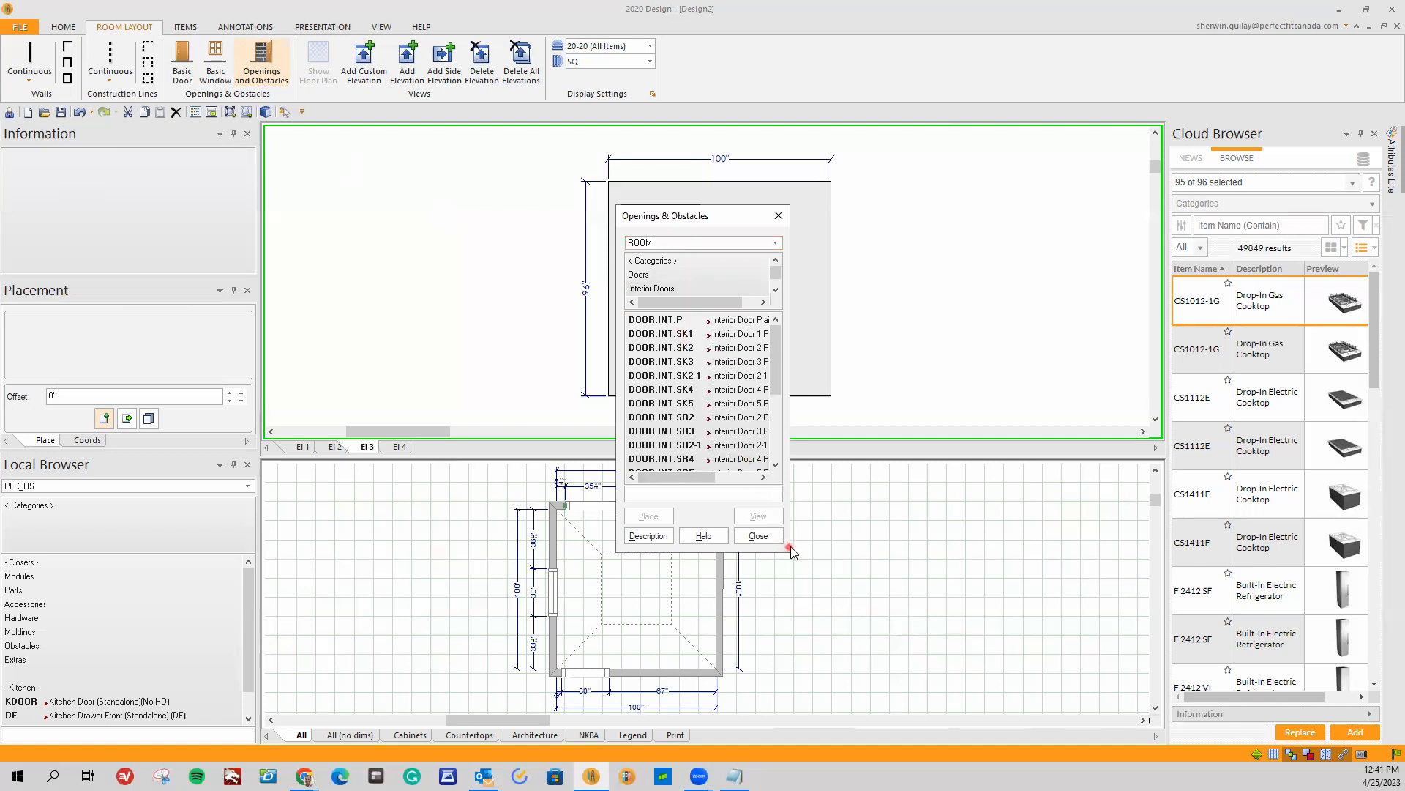
# Step: Look through the single interior door styles and select Interior Door 6 Panel Square Raised (DOOR.INT.SR6)
pyautogui.click(674, 483)
pyautogui.moveTo(695, 490); pyautogui.dragTo(735, 485)
pyautogui.click(721, 333)
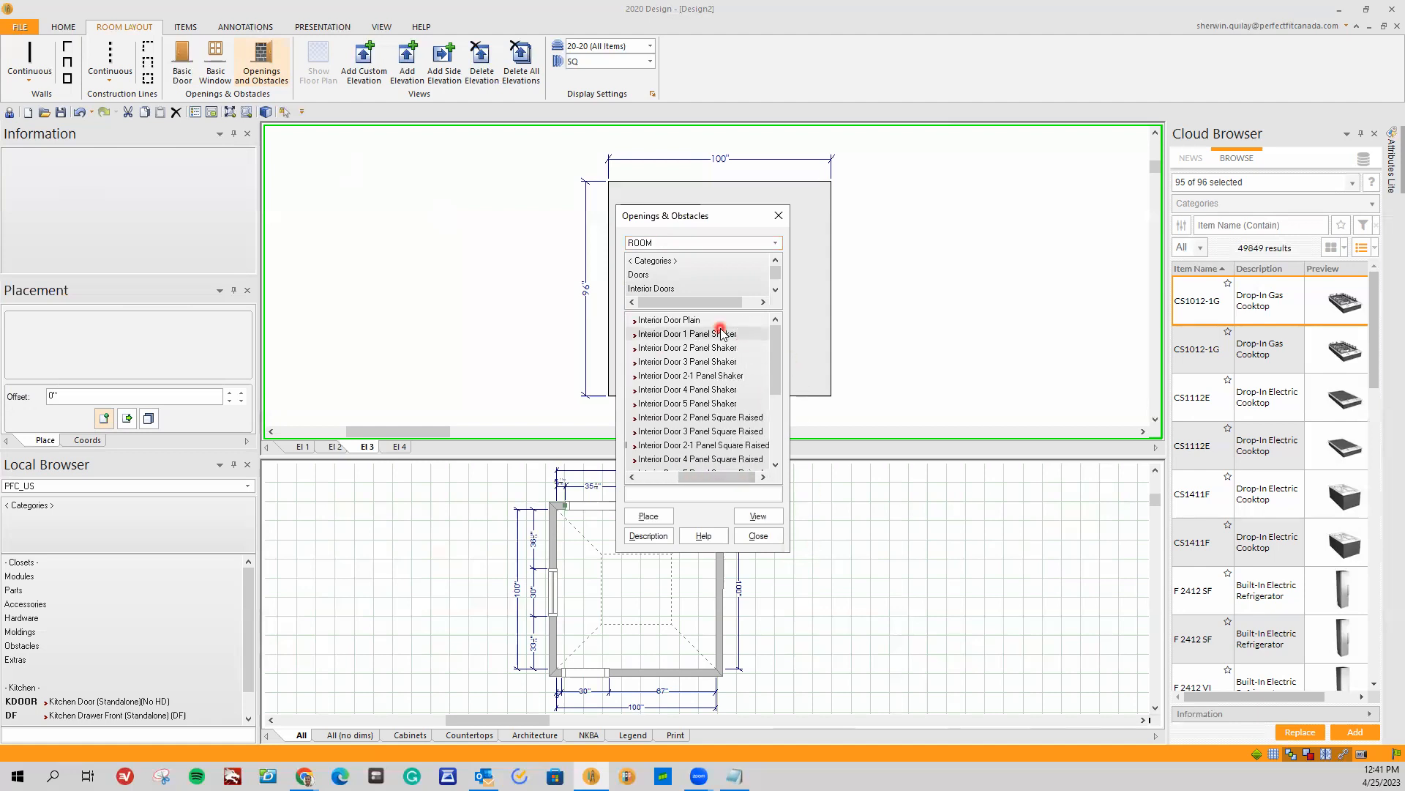
pyautogui.click(726, 395)
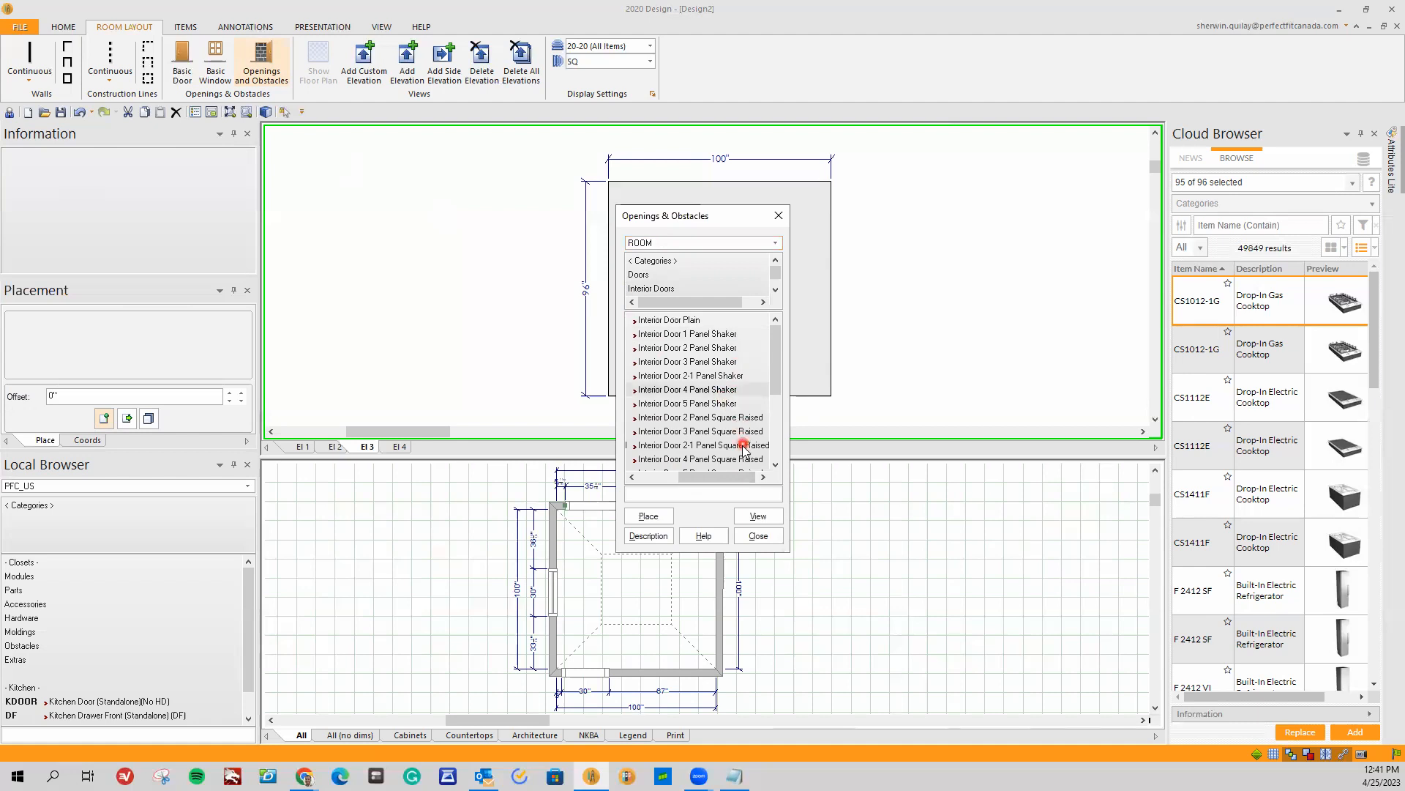
pyautogui.moveTo(732, 477); pyautogui.dragTo(726, 477)
pyautogui.scroll(-1, 759, 387)
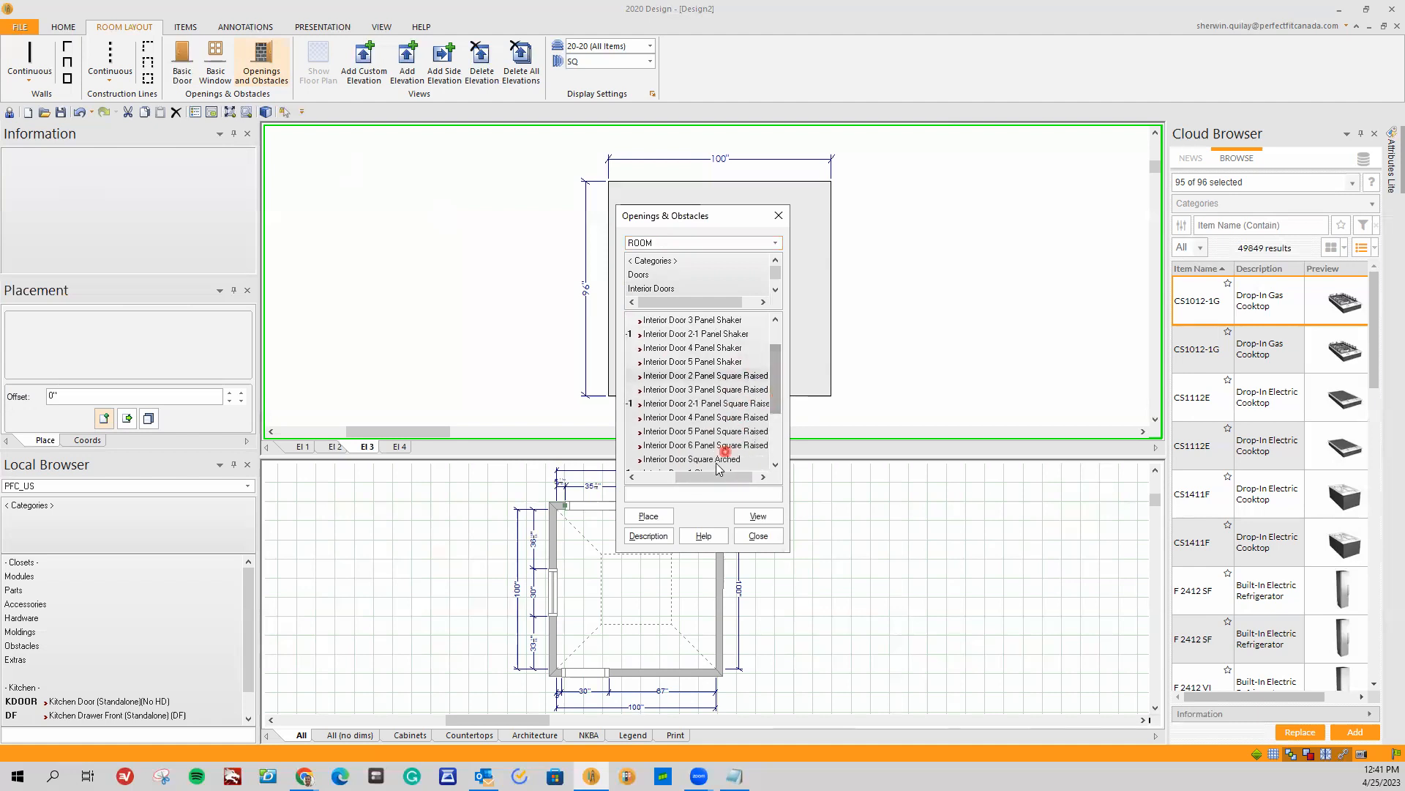
pyautogui.moveTo(704, 476); pyautogui.dragTo(704, 448)
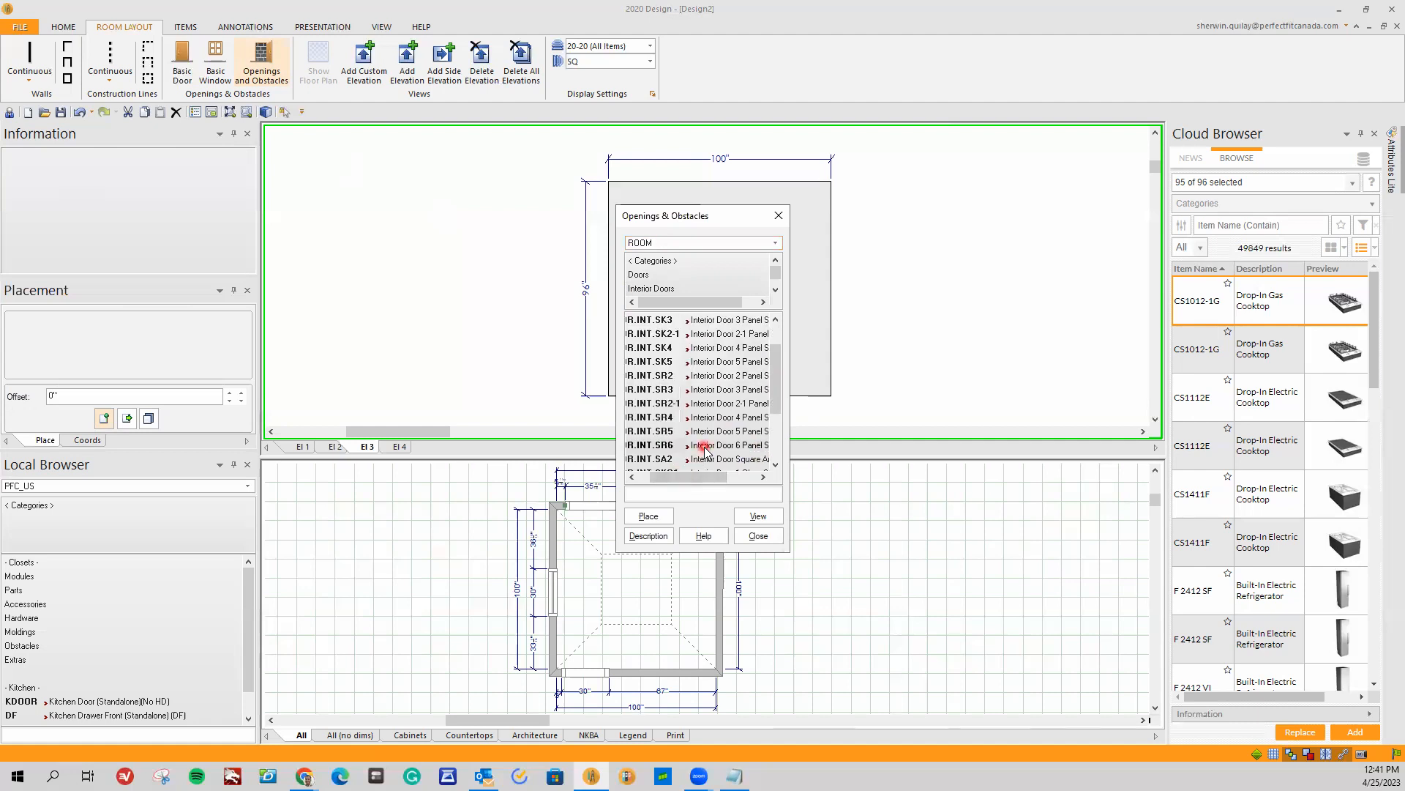
# Step: Place the six-panel door with Left hinging on the El 3 wall just right of the framed doorway, about 42" wide
pyautogui.click(646, 517)
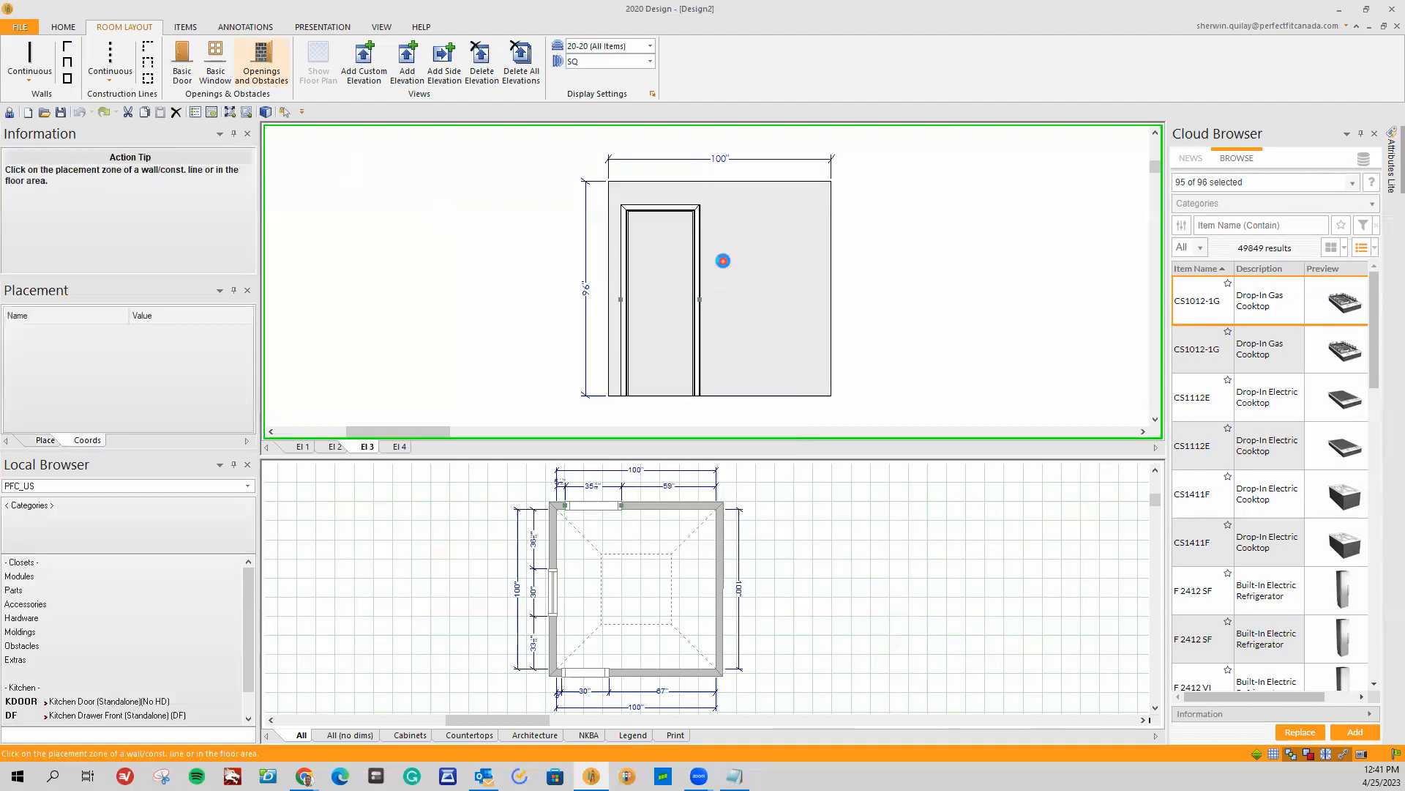
pyautogui.click(723, 260)
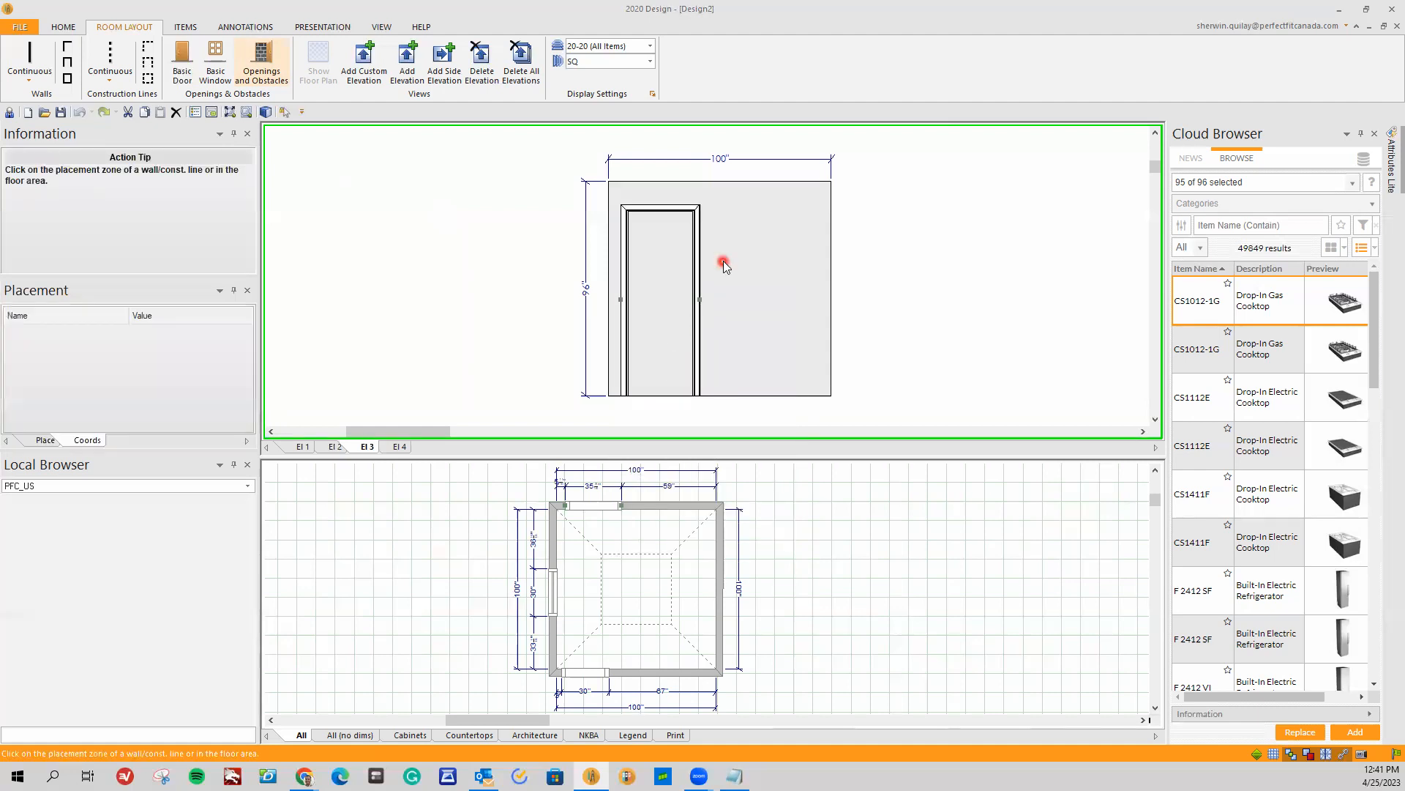
pyautogui.moveTo(424, 401); pyautogui.dragTo(483, 408)
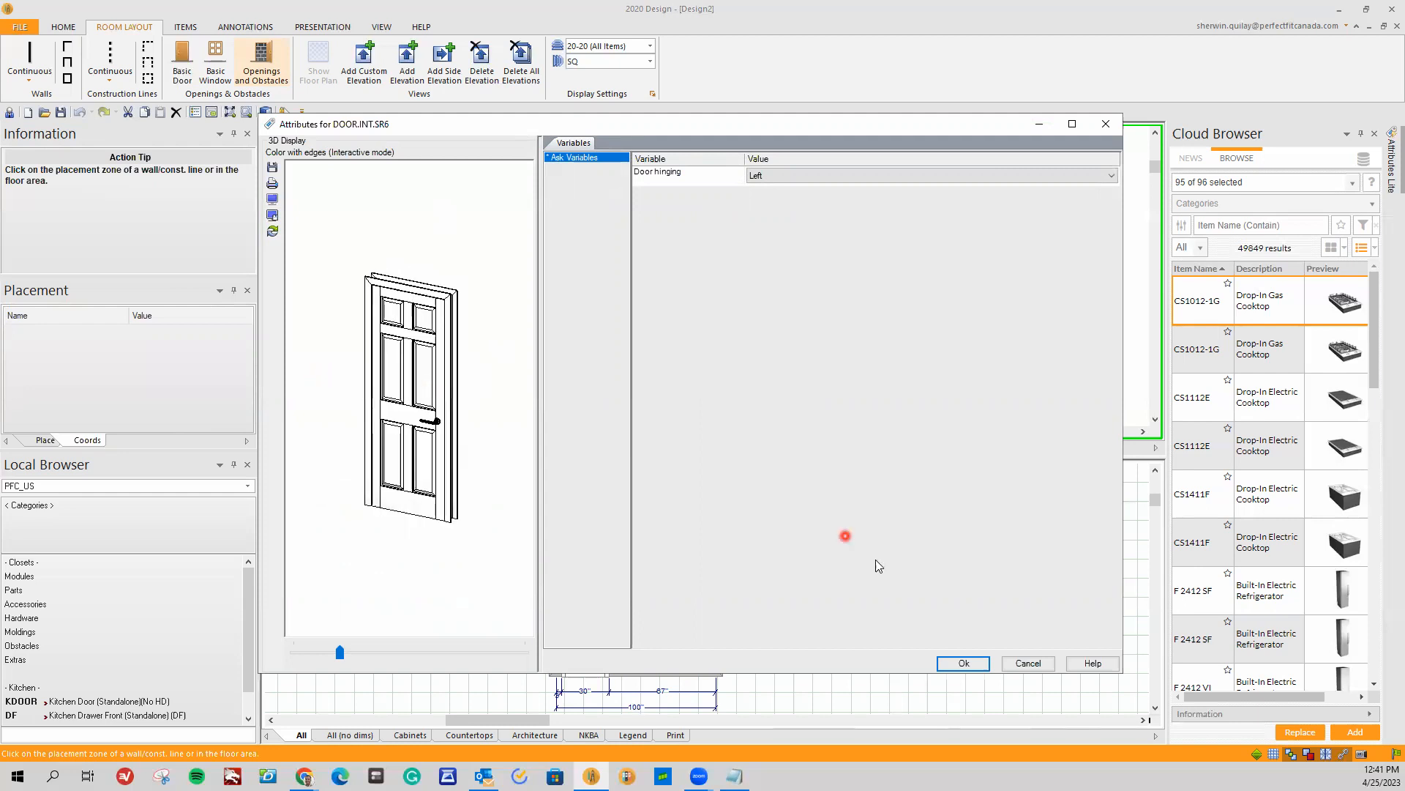
pyautogui.click(963, 663)
pyautogui.click(713, 375)
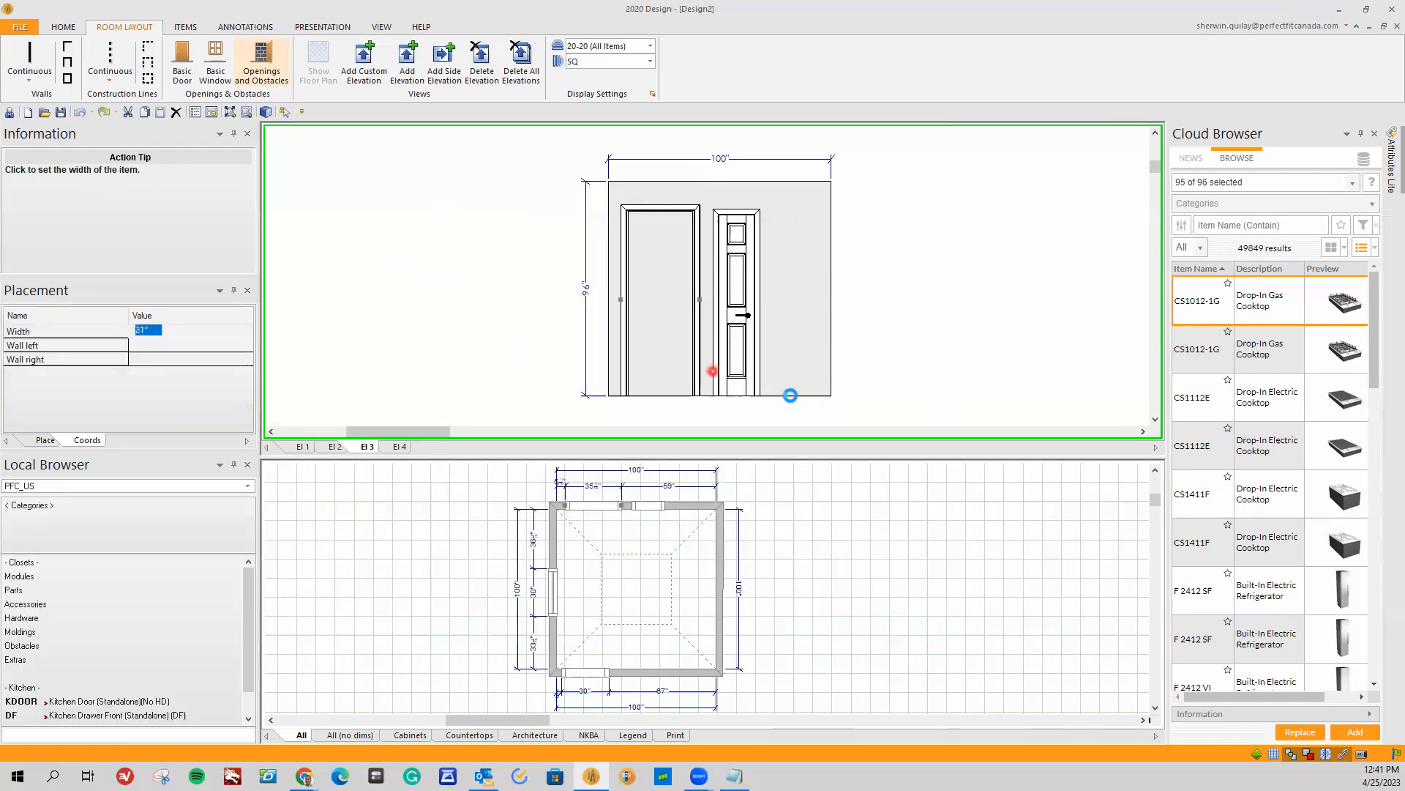
pyautogui.click(805, 388)
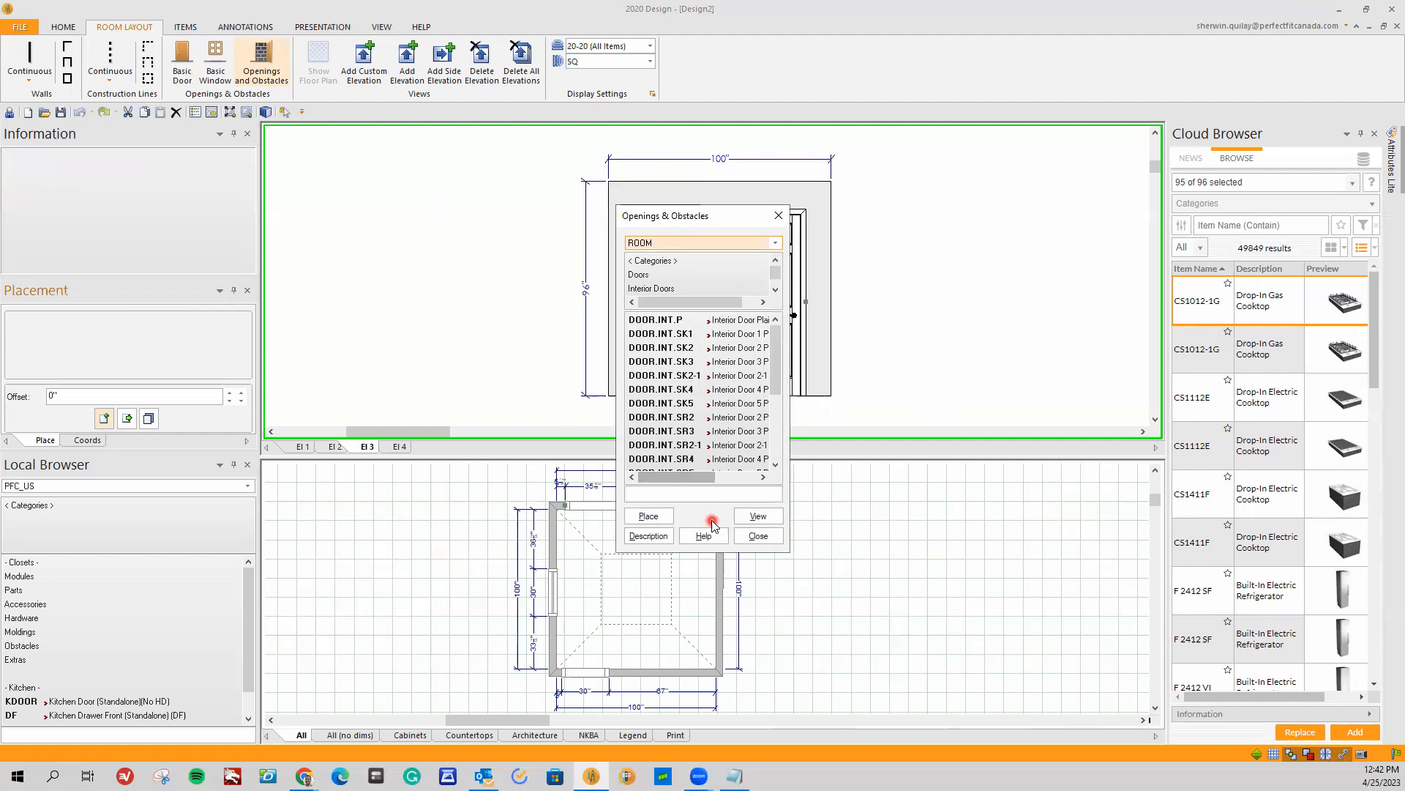
# Step: Review the list of interior door types in the catalogue, and close the catalogue
pyautogui.click(670, 278)
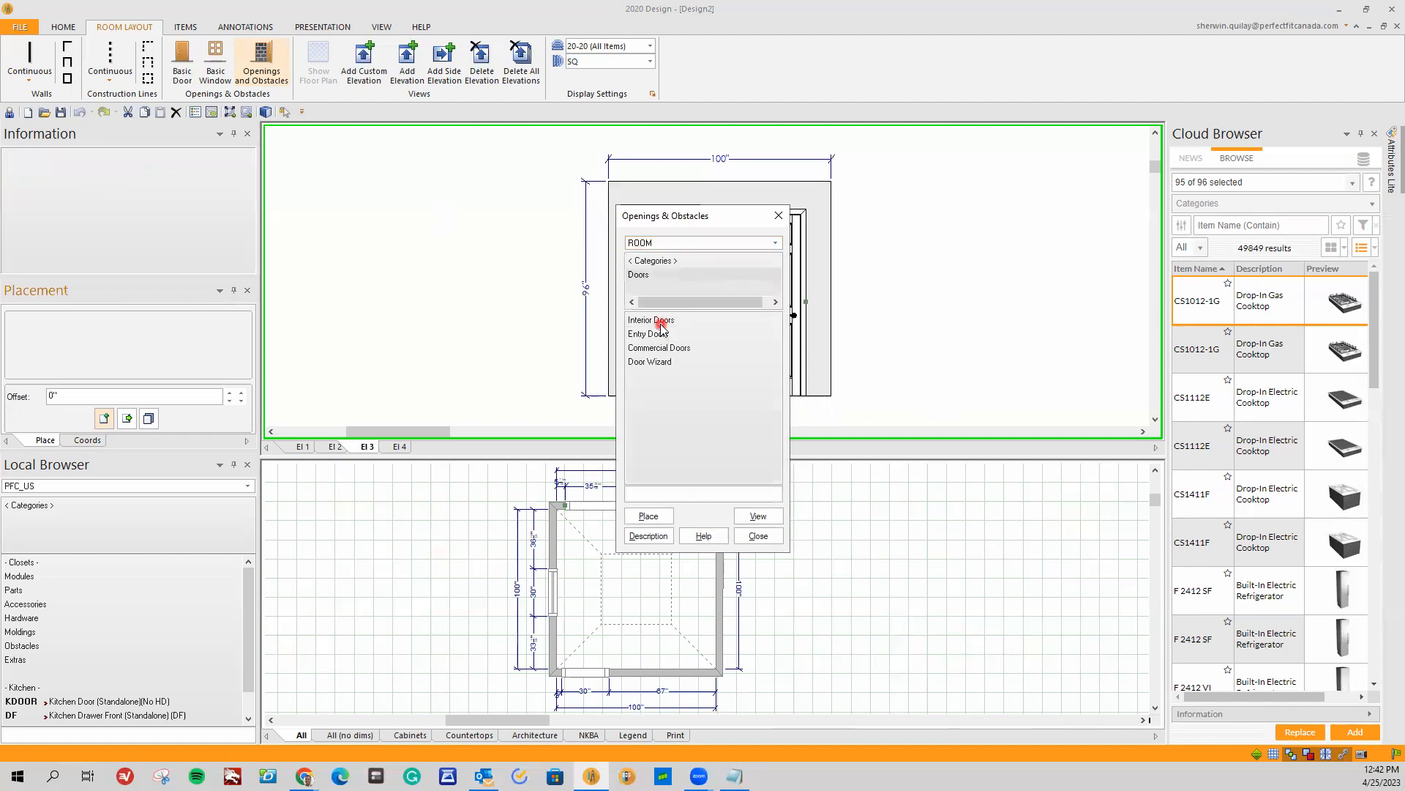
pyautogui.click(660, 322)
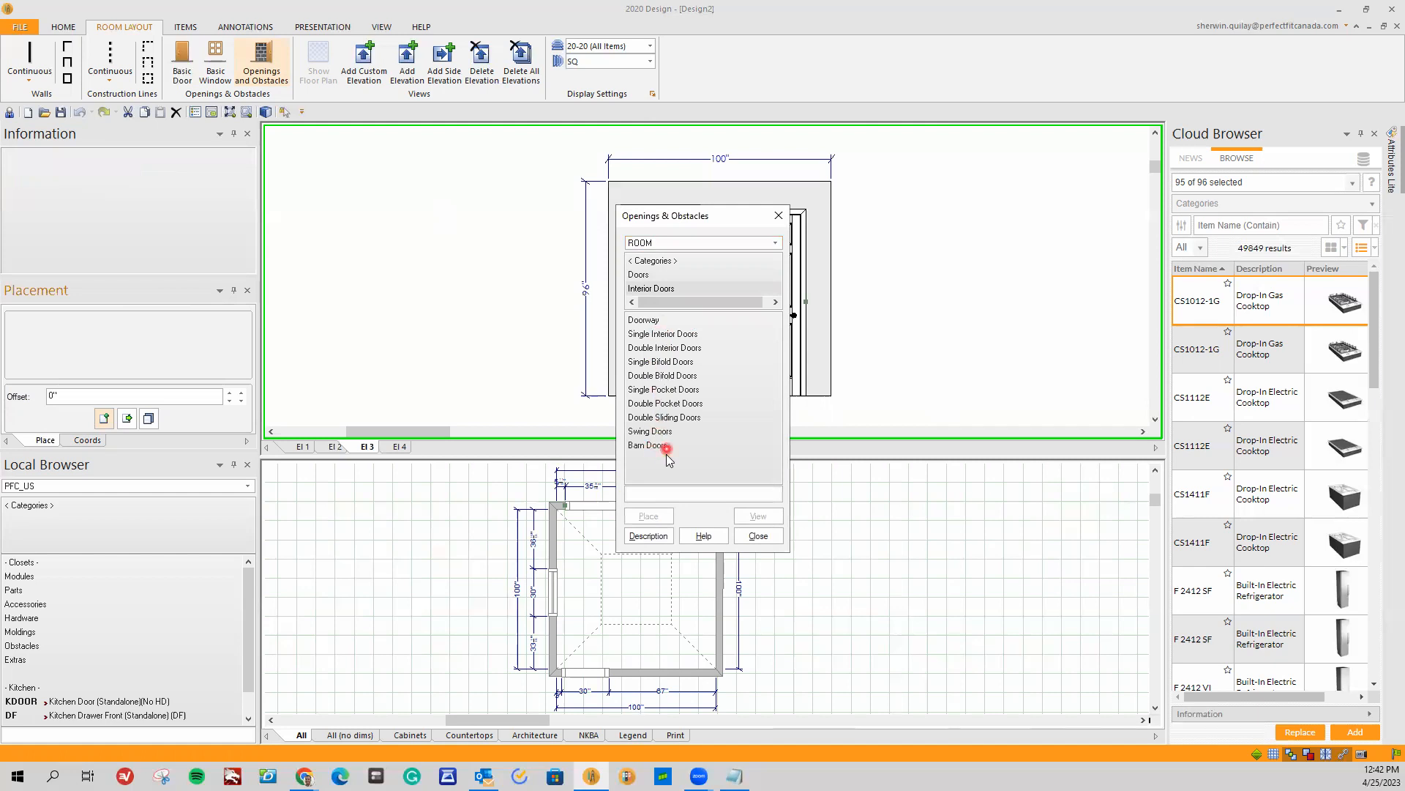
pyautogui.click(757, 536)
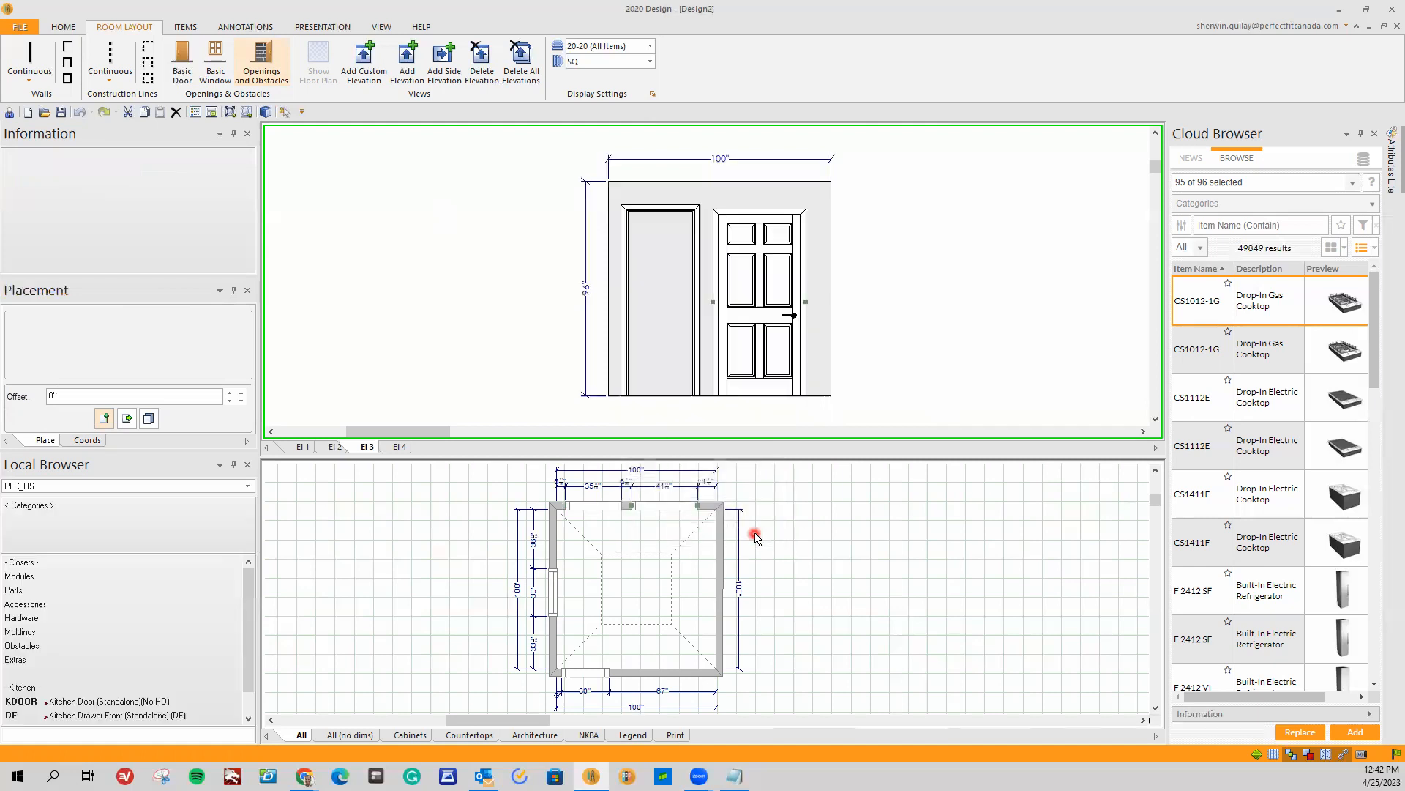
# Step: Show the El 4 elevation, open the Openings & Obstacles catalogue and go to Windows, Windows, PVC White
pyautogui.click(400, 447)
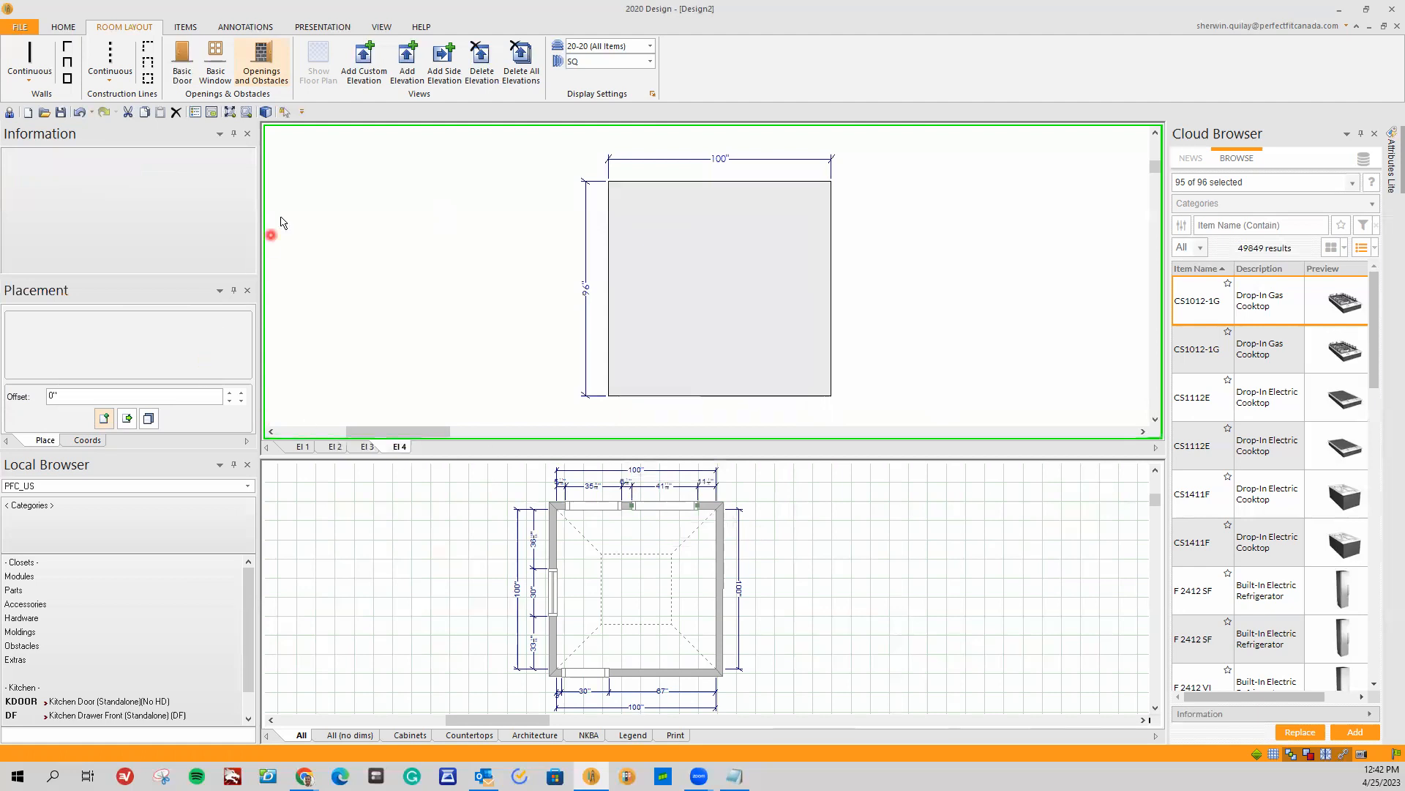
pyautogui.click(109, 30)
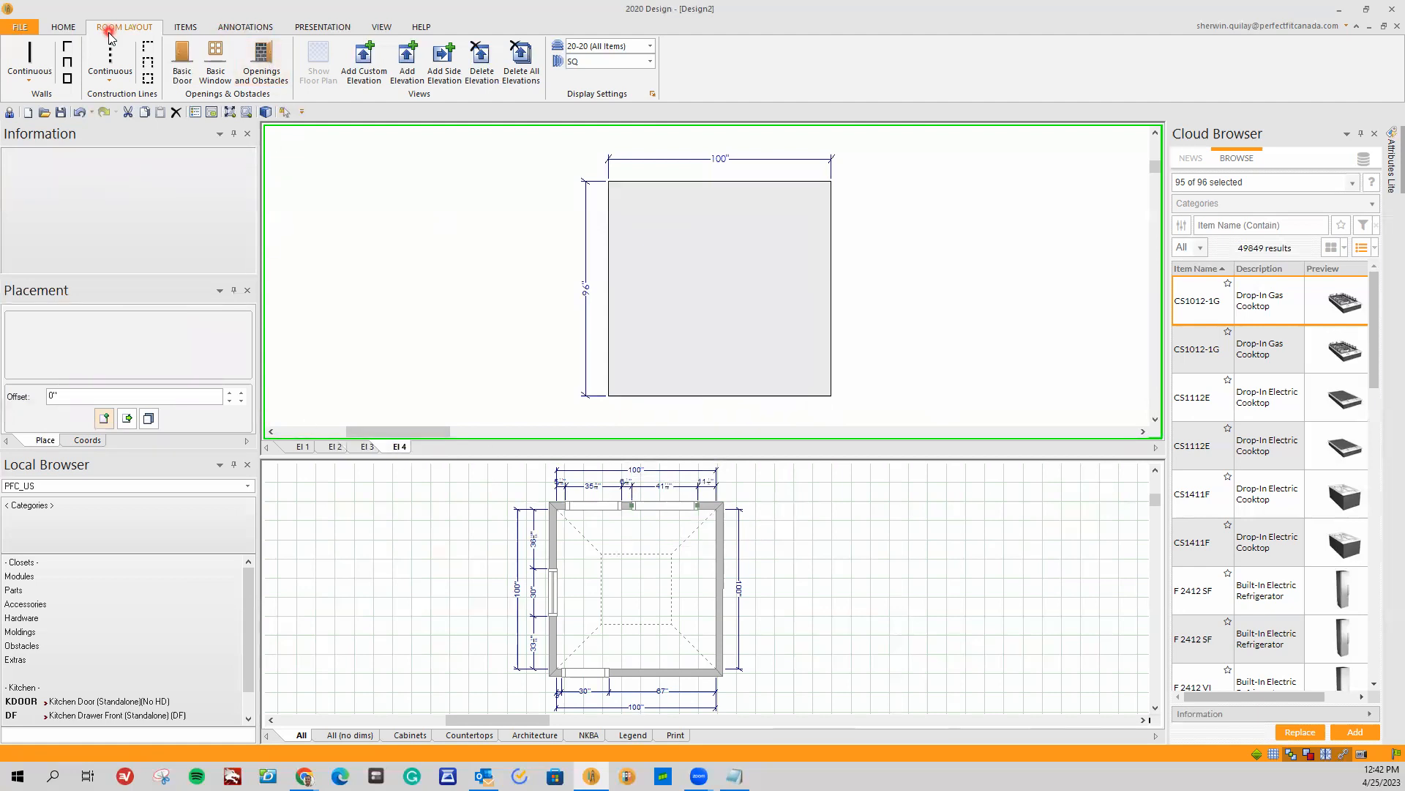
pyautogui.click(261, 62)
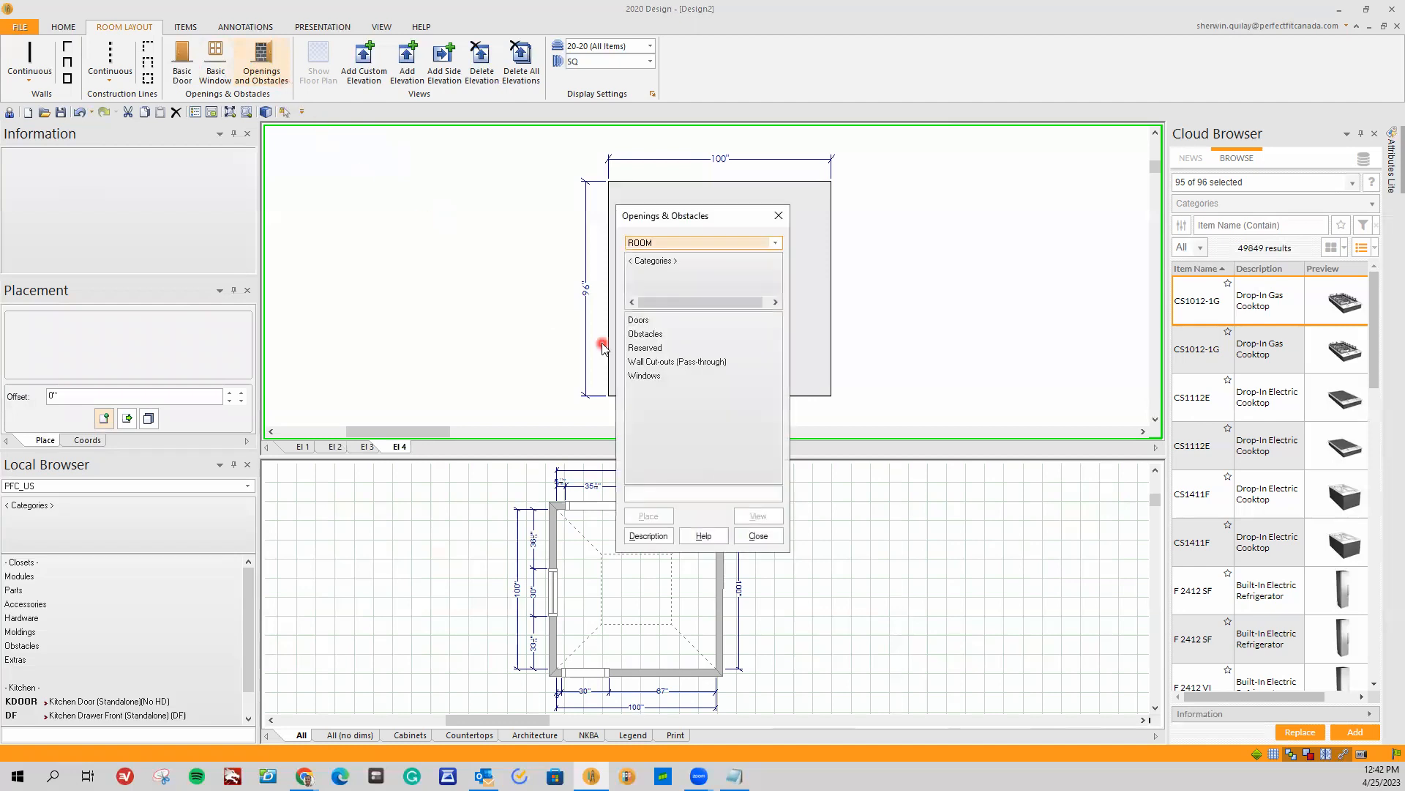
pyautogui.doubleClick(635, 376)
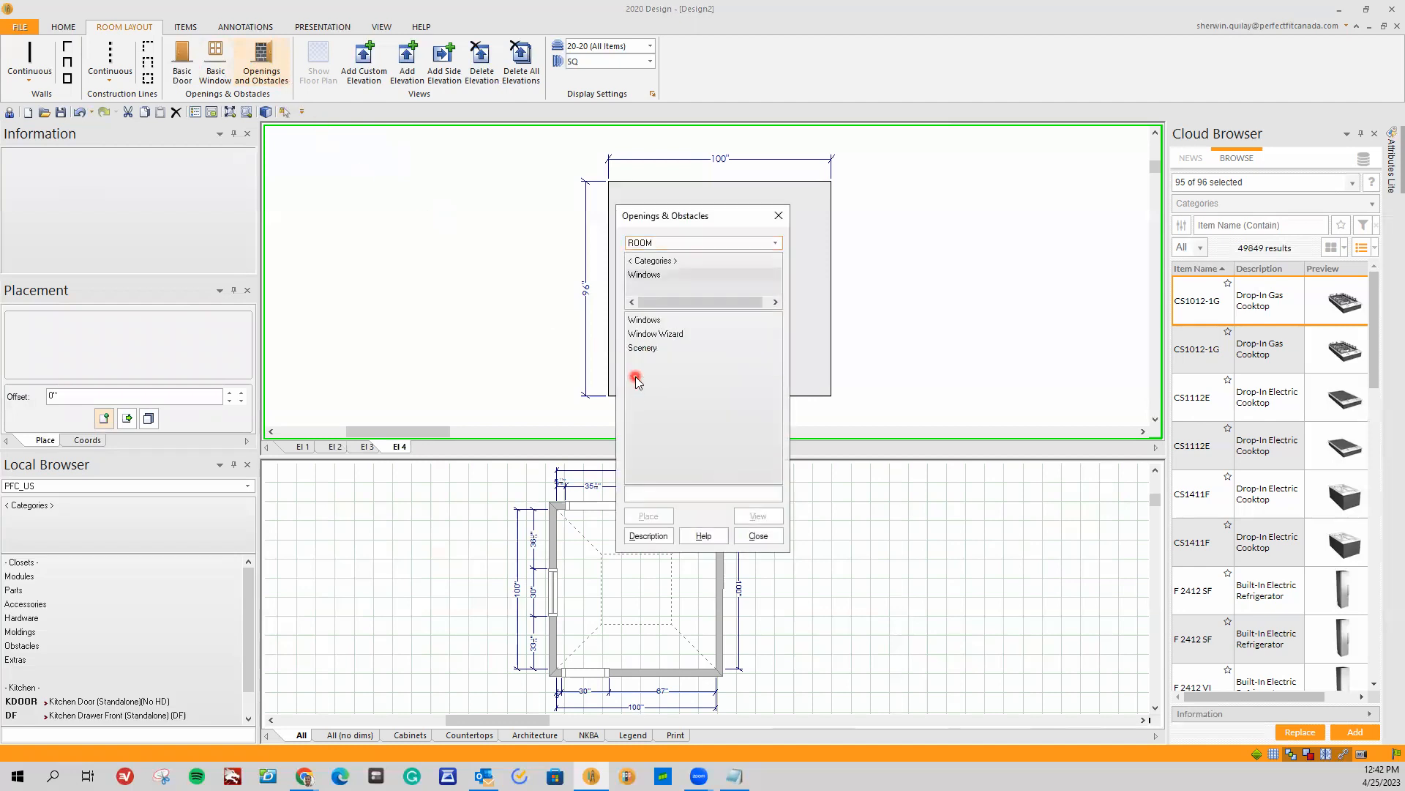
pyautogui.doubleClick(644, 321)
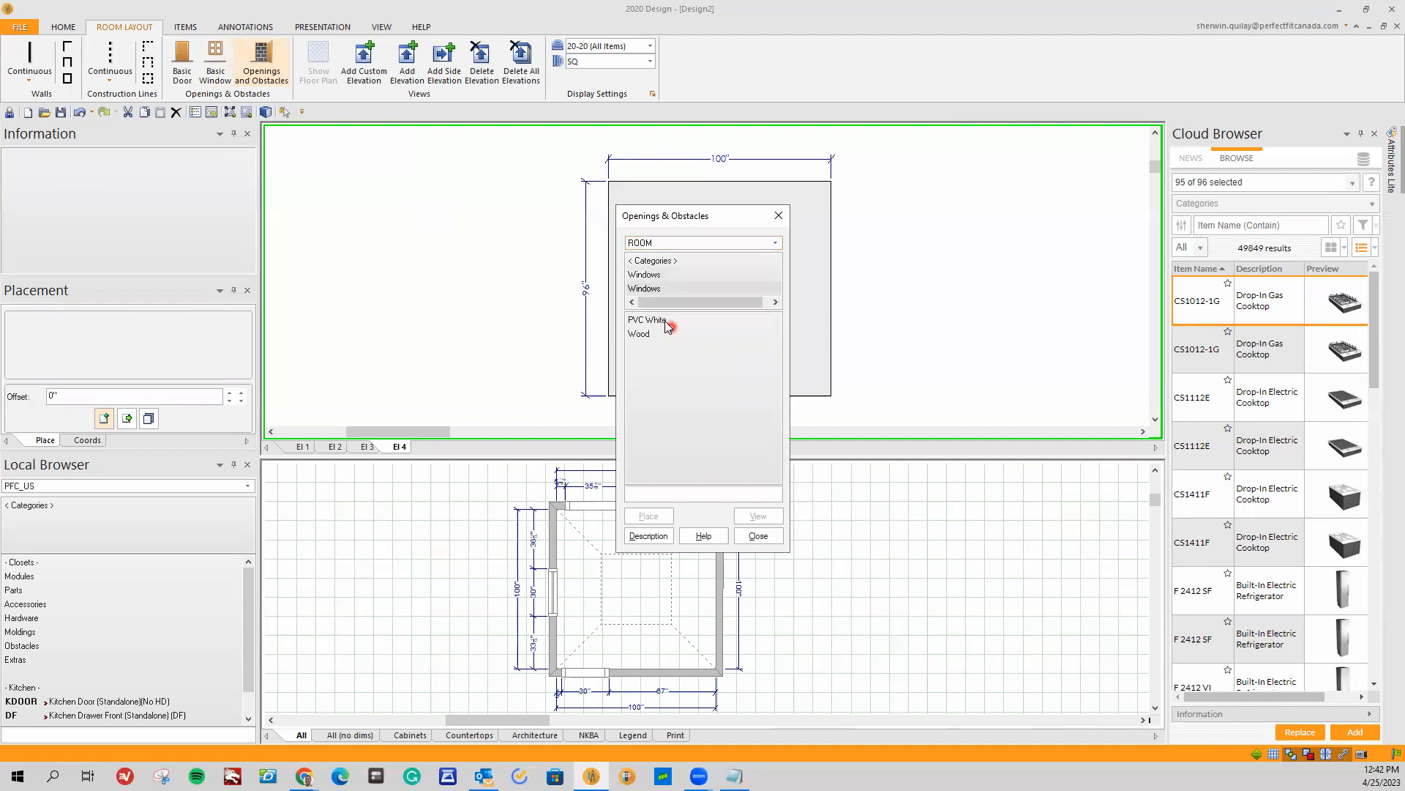
pyautogui.click(696, 324)
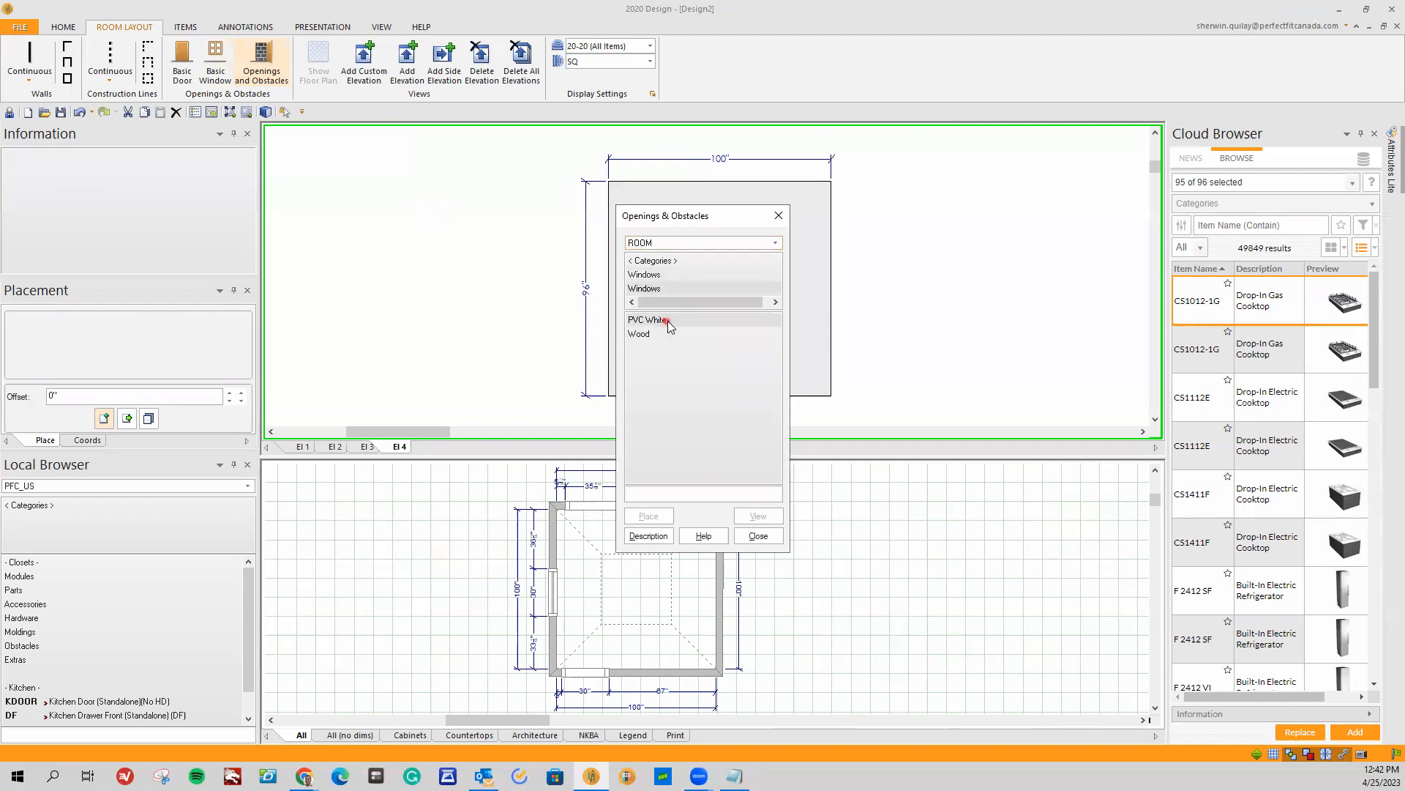
pyautogui.doubleClick(668, 321)
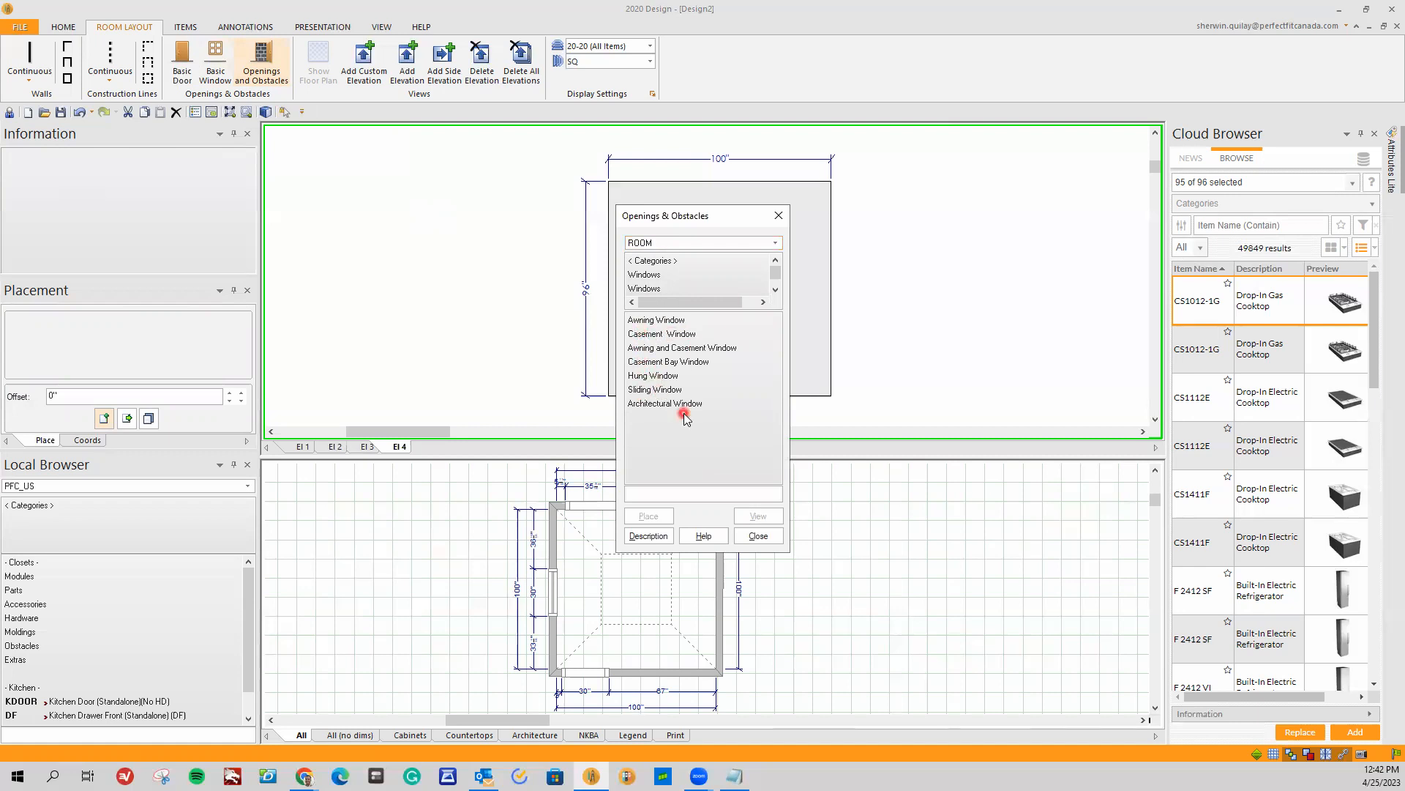
# Step: Go to Architectural Window, Oval Window in the catalogue and choose a white PVC oval window for placement
pyautogui.click(659, 376)
pyautogui.click(687, 404)
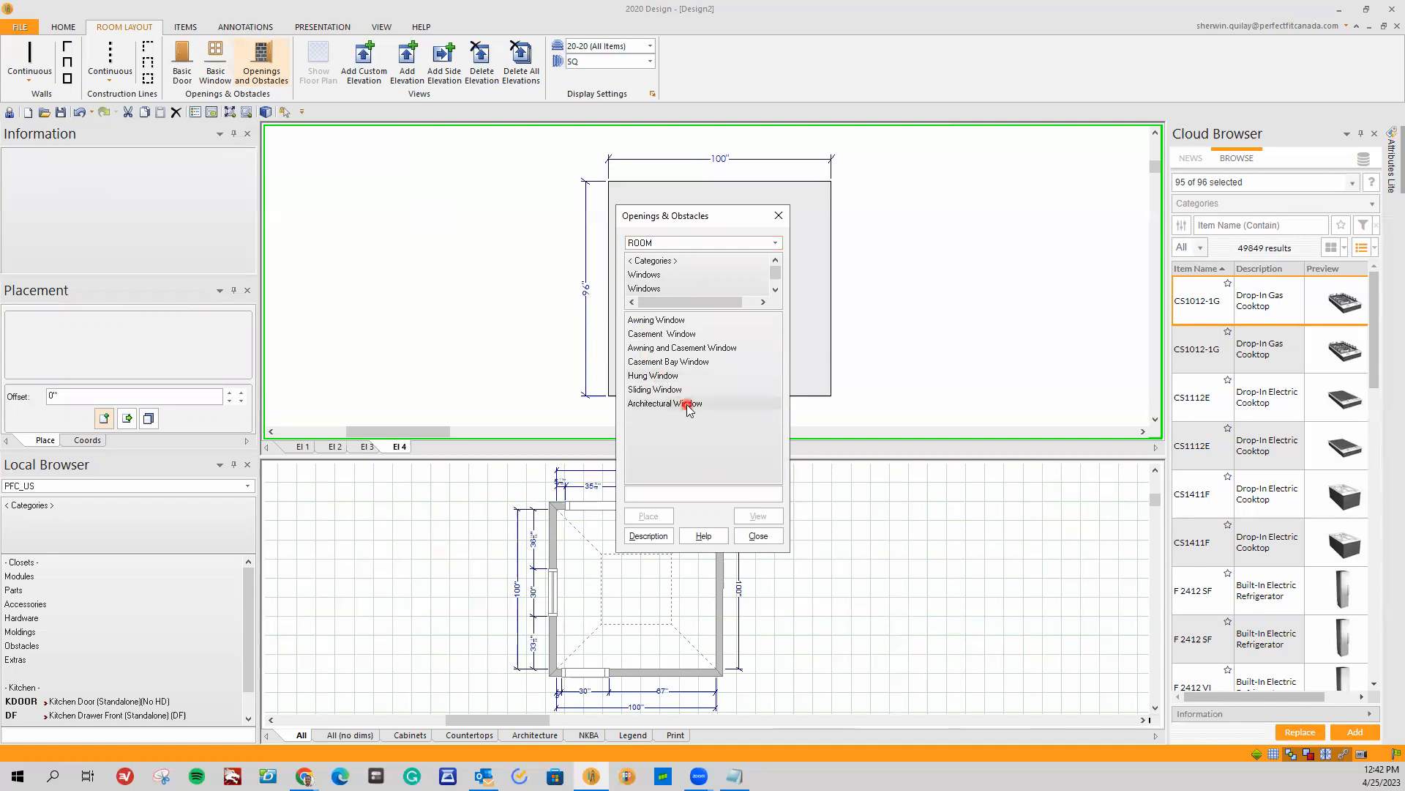
pyautogui.doubleClick(687, 404)
pyautogui.click(657, 326)
pyautogui.click(668, 335)
pyautogui.click(675, 351)
pyautogui.click(664, 364)
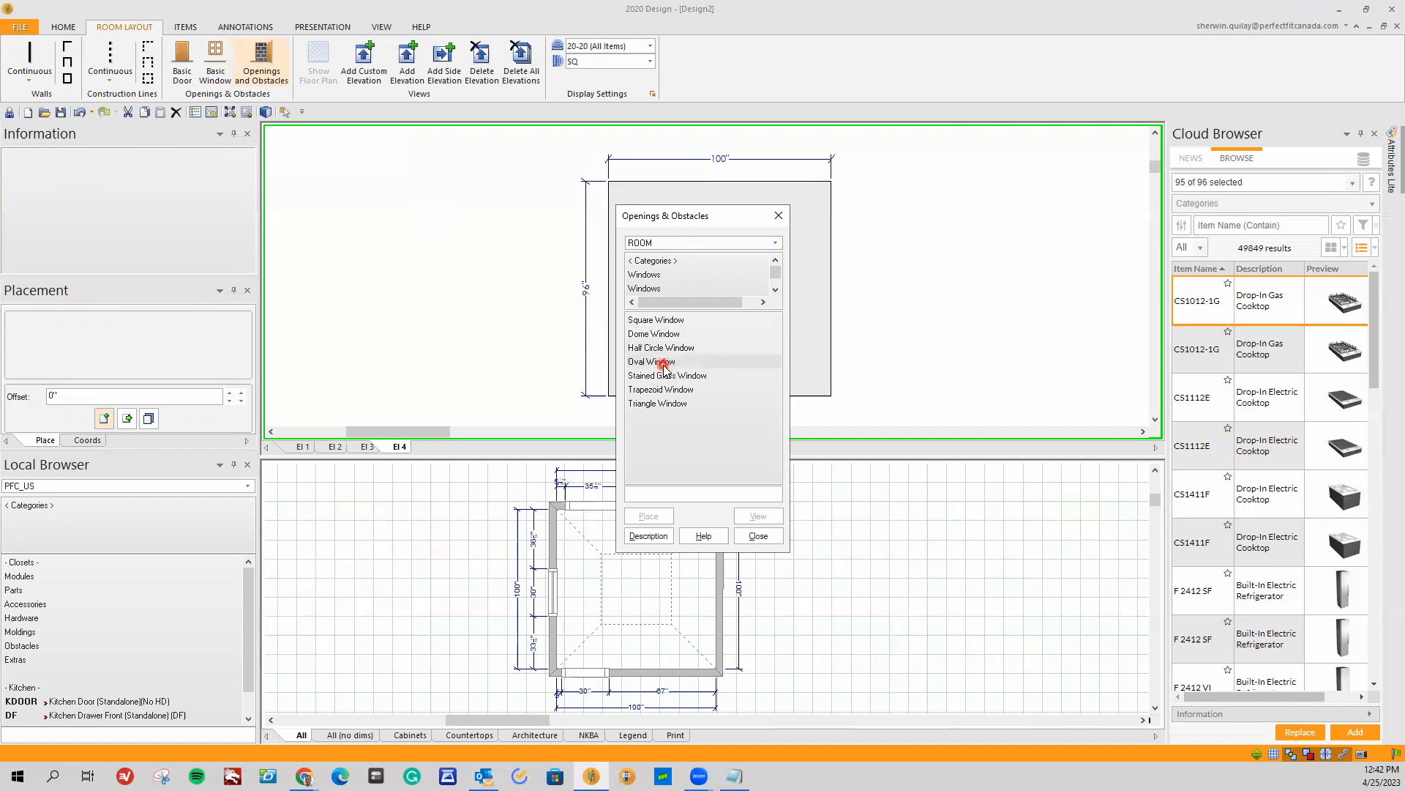
pyautogui.doubleClick(673, 364)
pyautogui.click(704, 335)
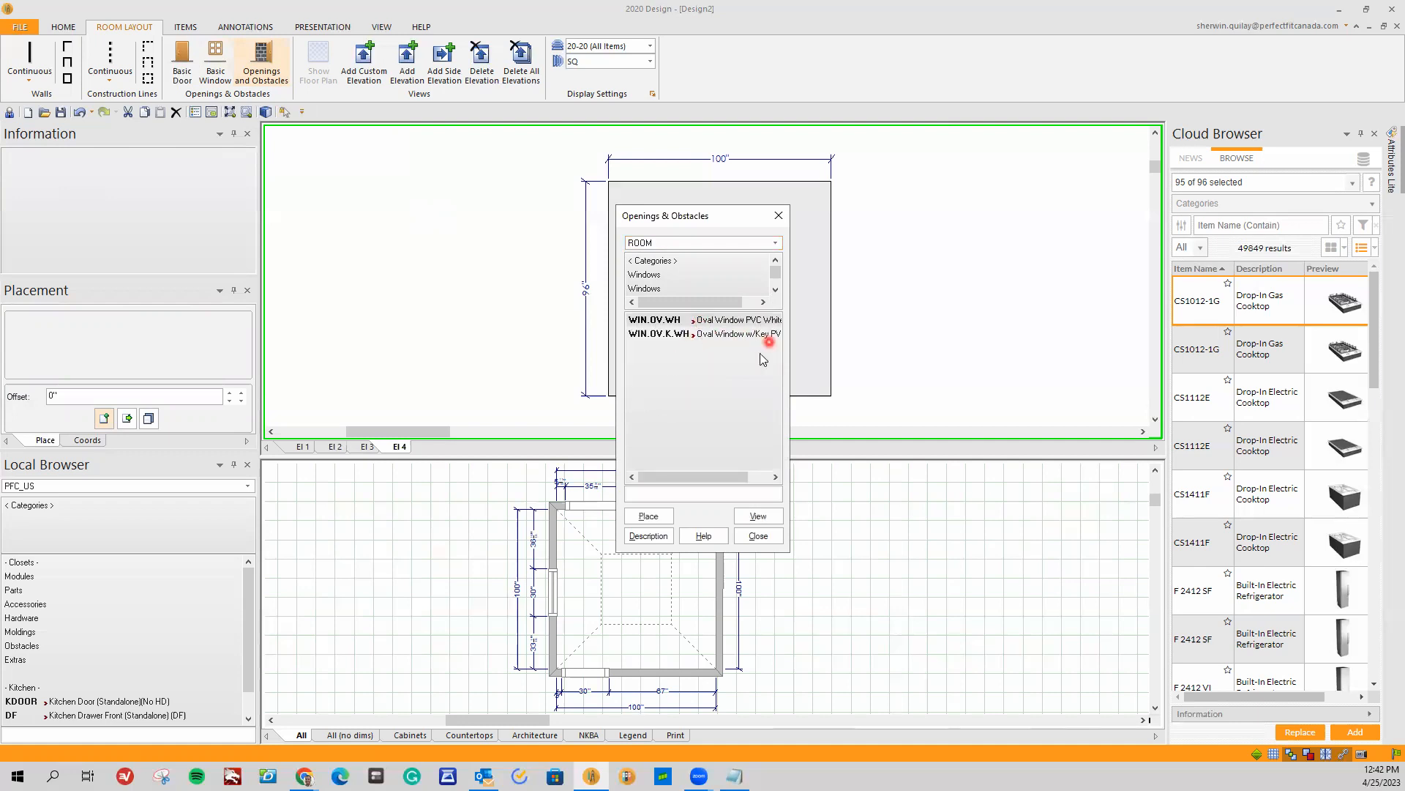
pyautogui.click(653, 516)
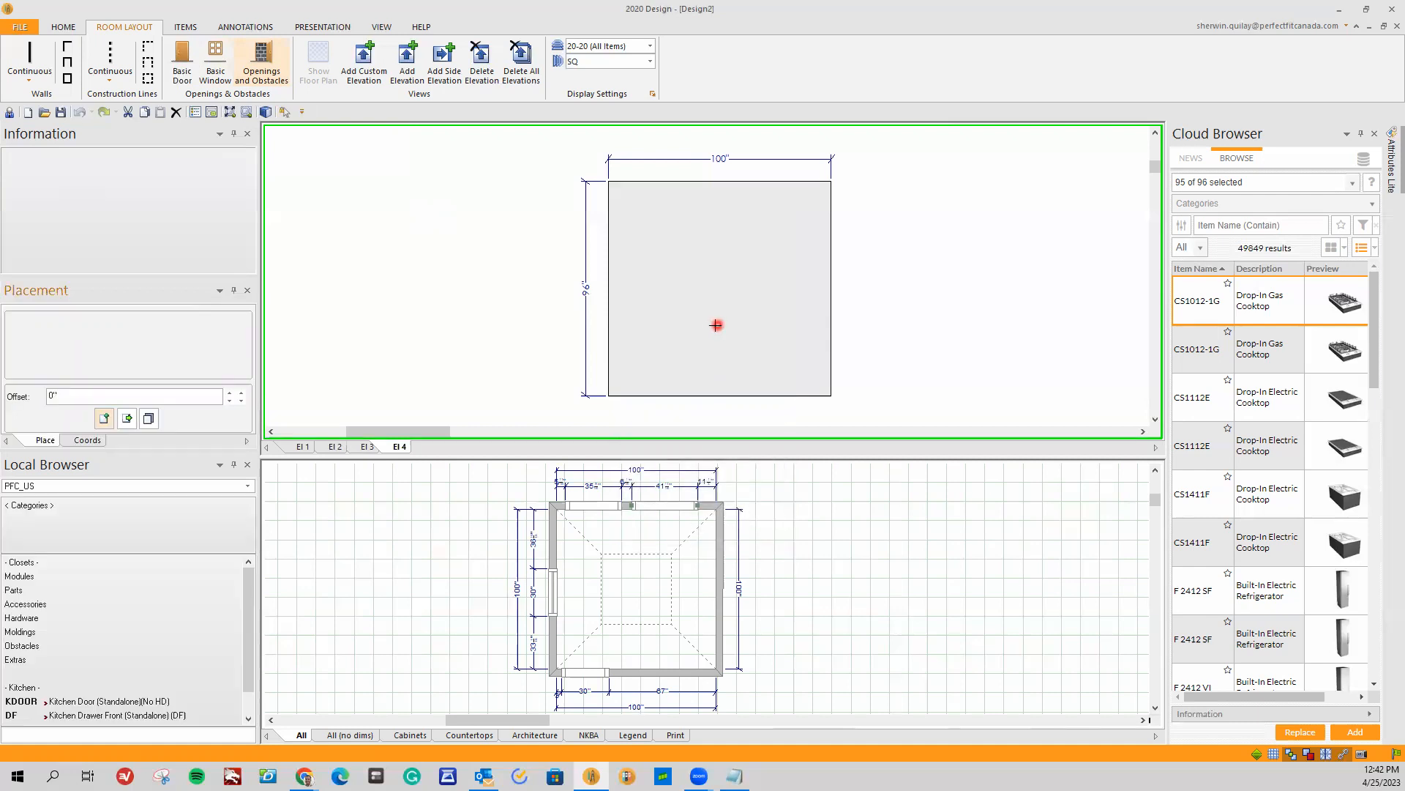
# Step: Place the oval window on the El 4 wall, about 45" wide and about 14" from the wall's left end, and close the catalogue
pyautogui.click(670, 316)
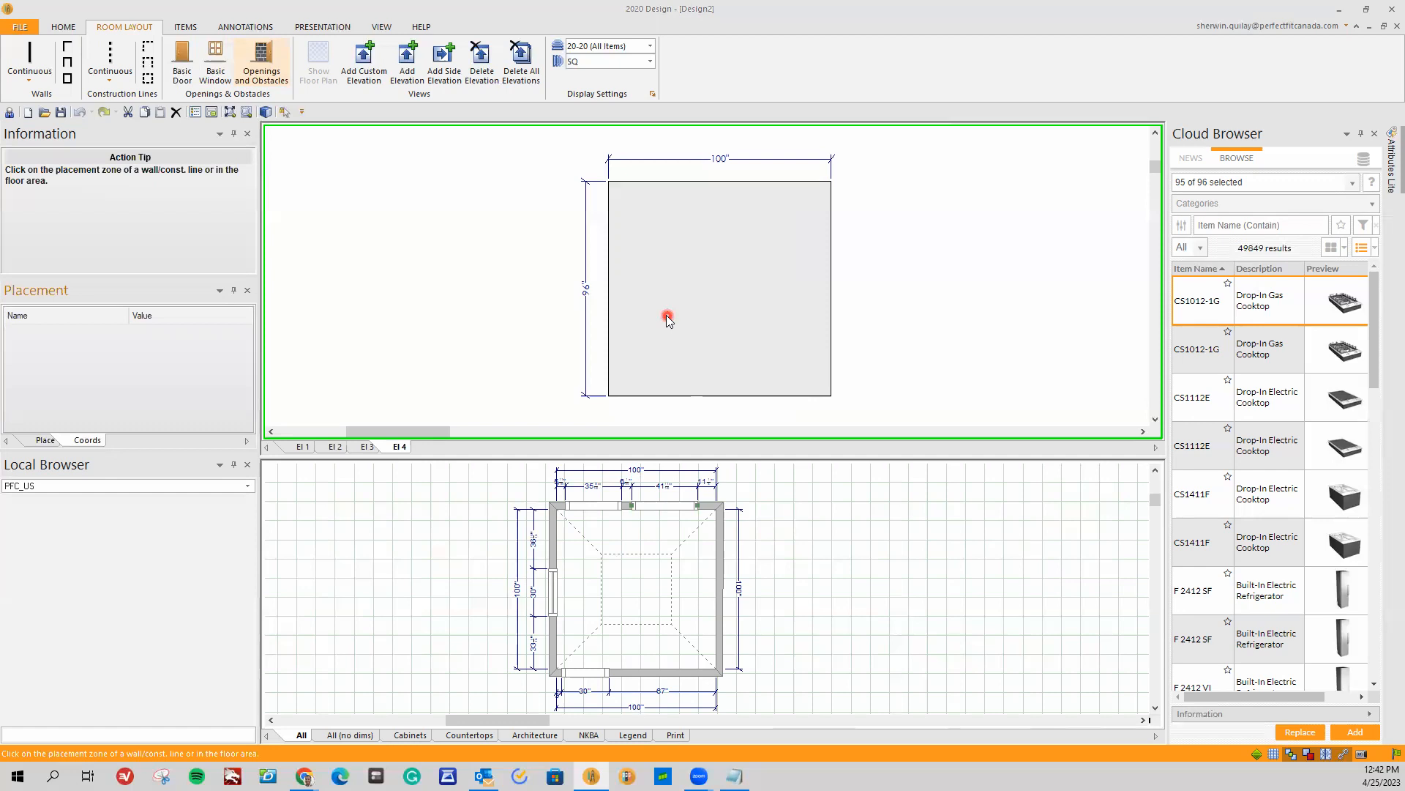
pyautogui.moveTo(416, 440)
pyautogui.mouseDown()
pyautogui.moveTo(369, 414)
pyautogui.moveTo(353, 430)
pyautogui.moveTo(430, 438)
pyautogui.mouseUp()
pyautogui.click(959, 661)
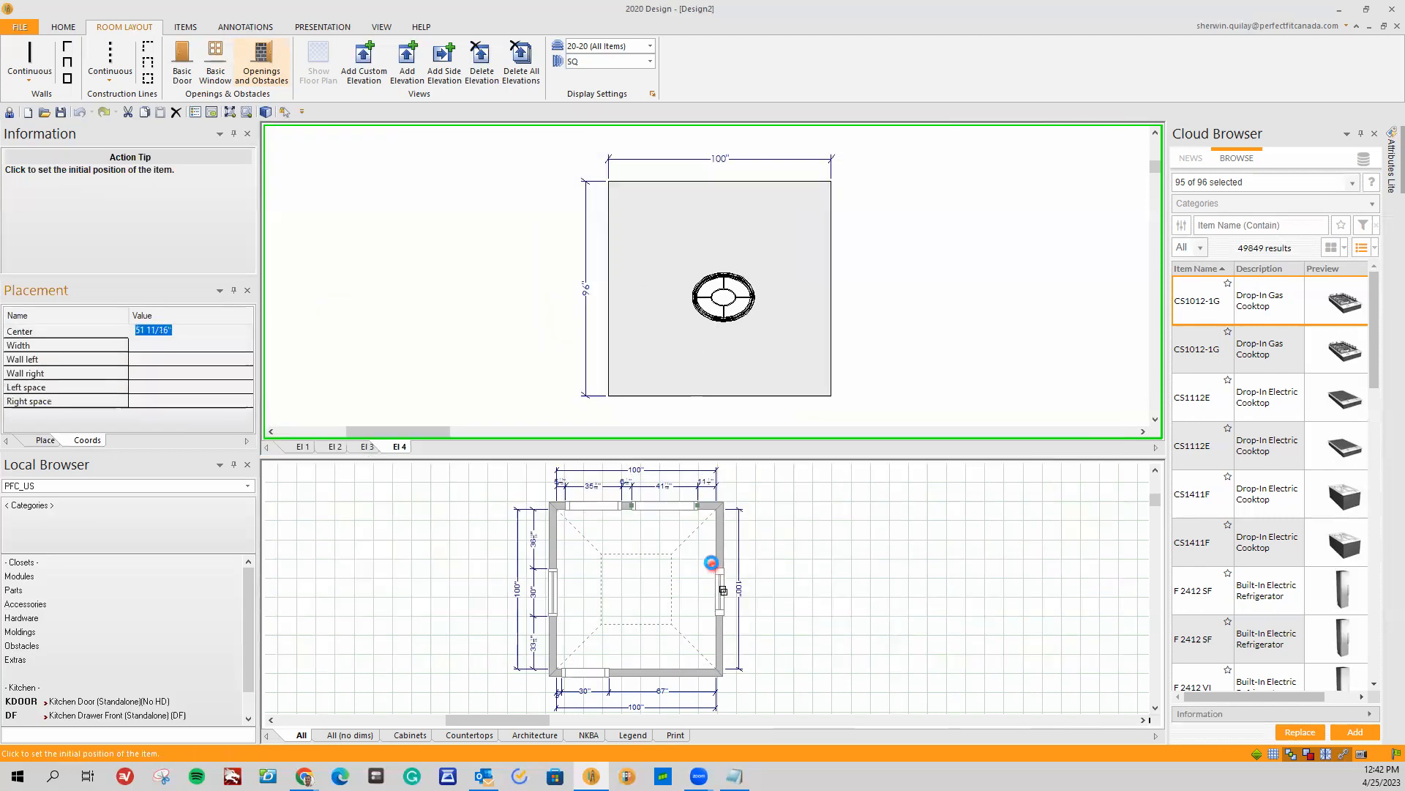
pyautogui.click(707, 325)
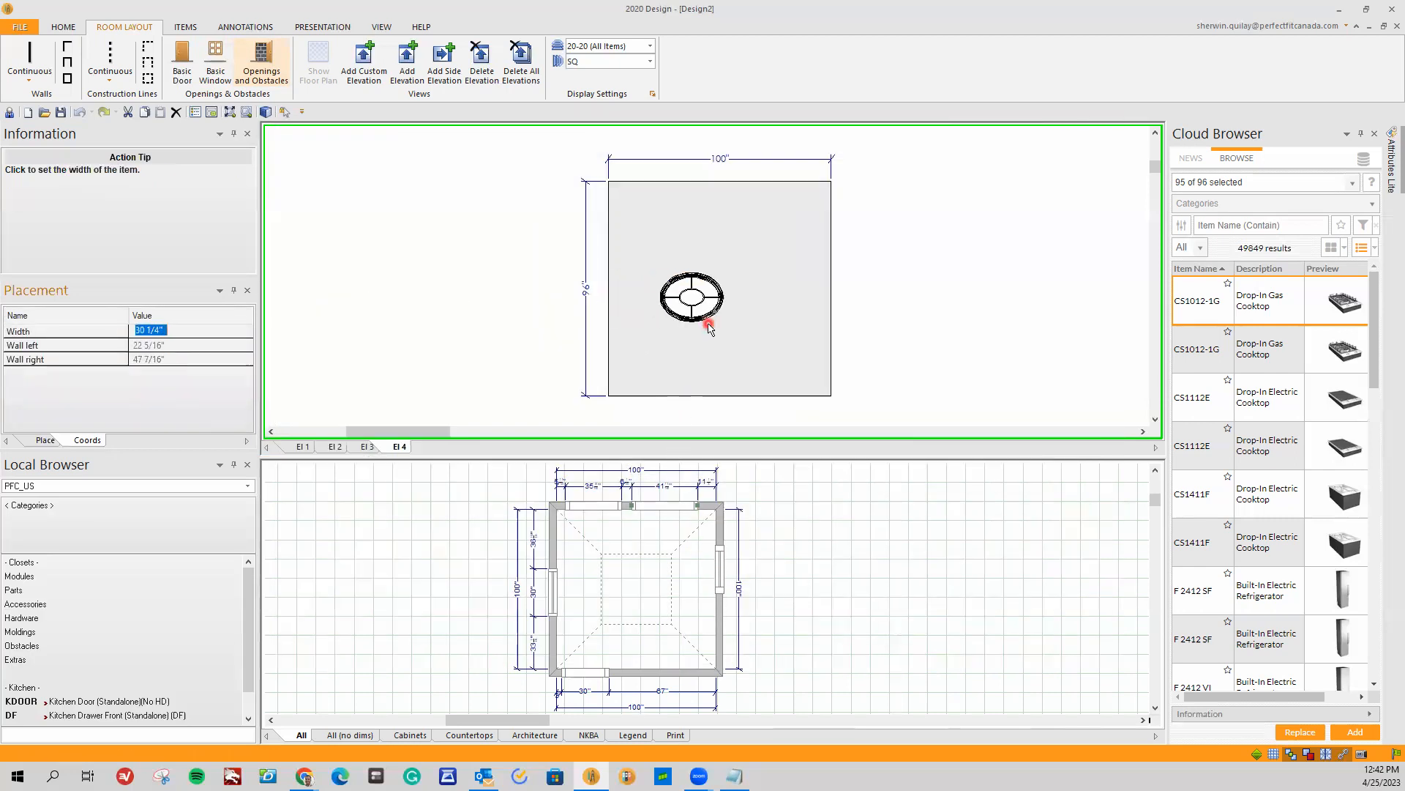
pyautogui.click(725, 321)
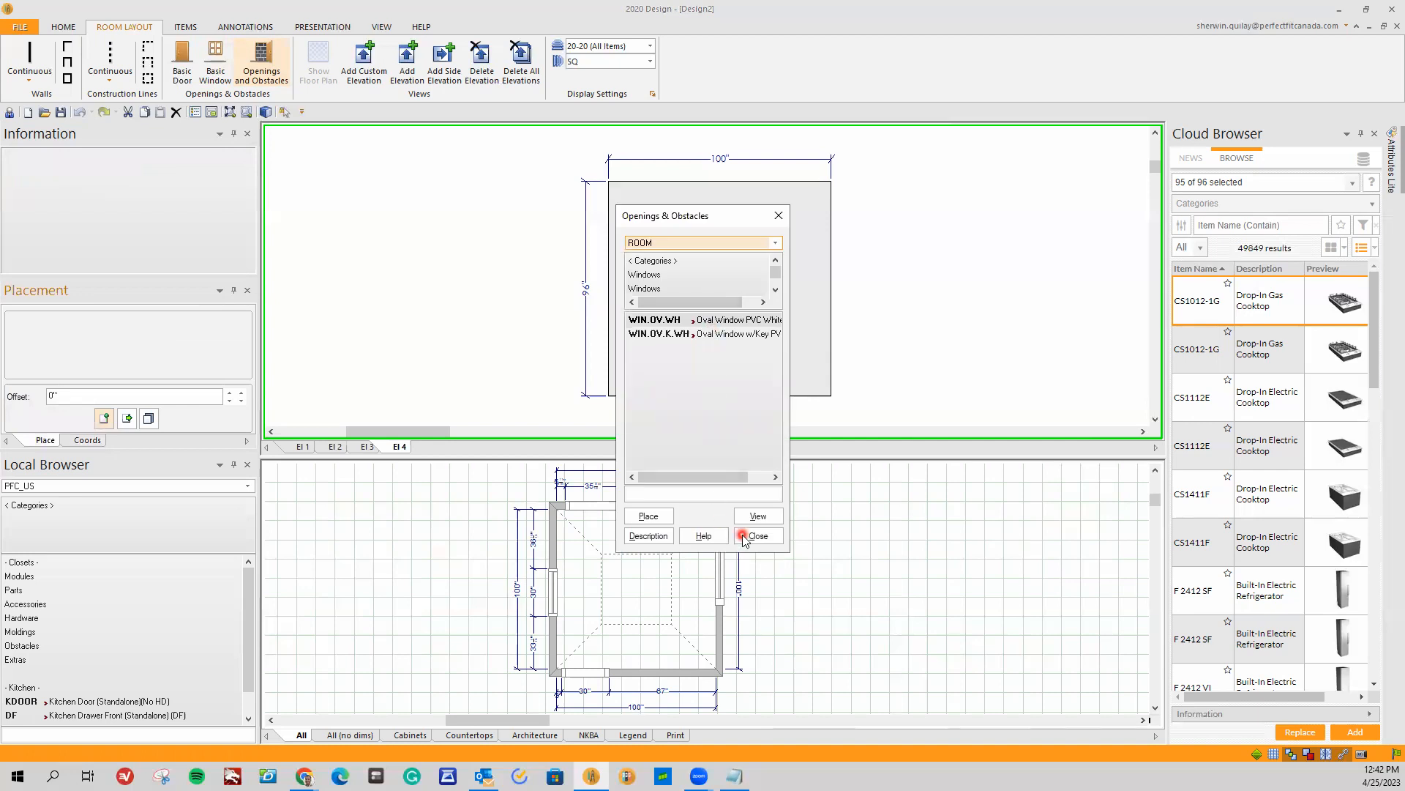
pyautogui.click(754, 536)
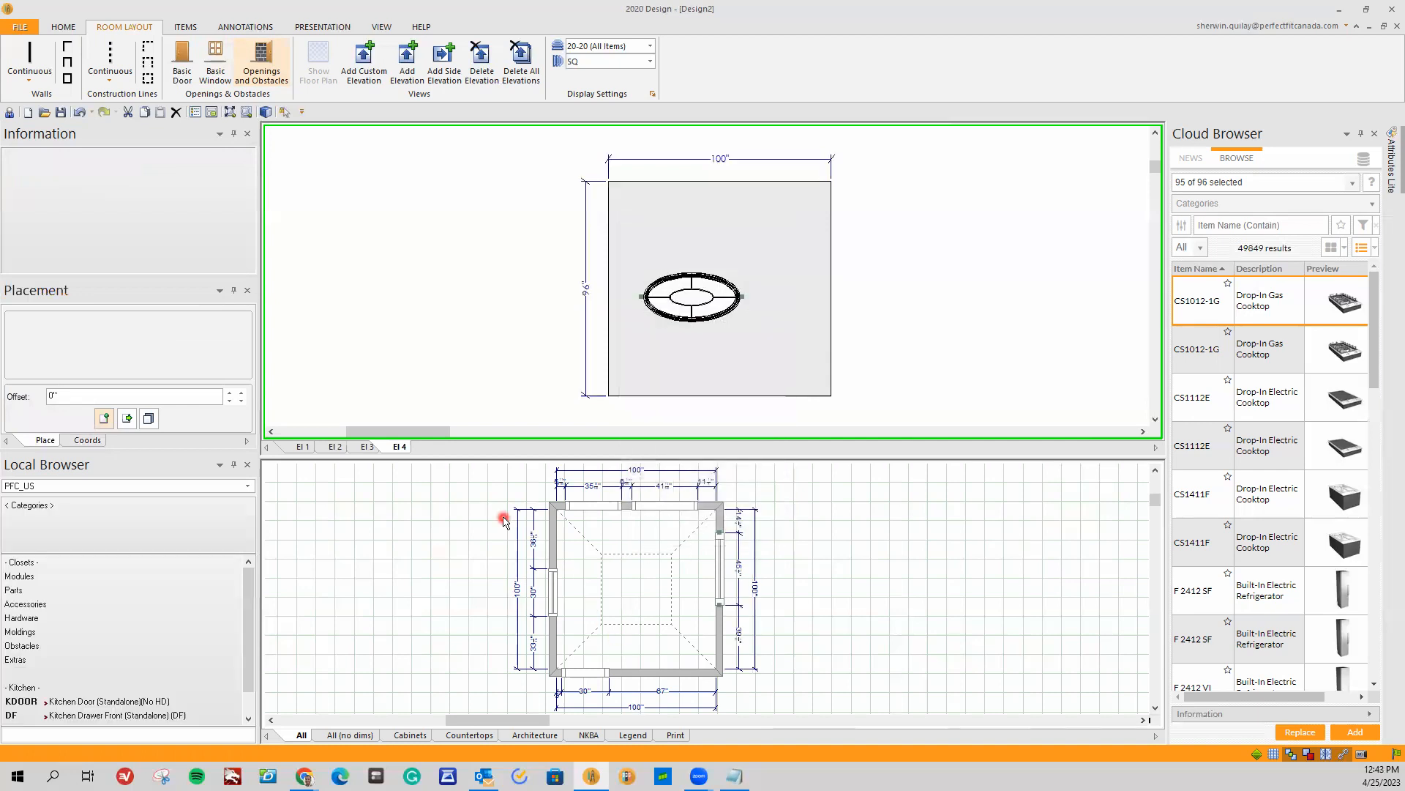
# Step: Render the room in 3D and examine its doors, doorway and windows from several sides
pyautogui.click(263, 115)
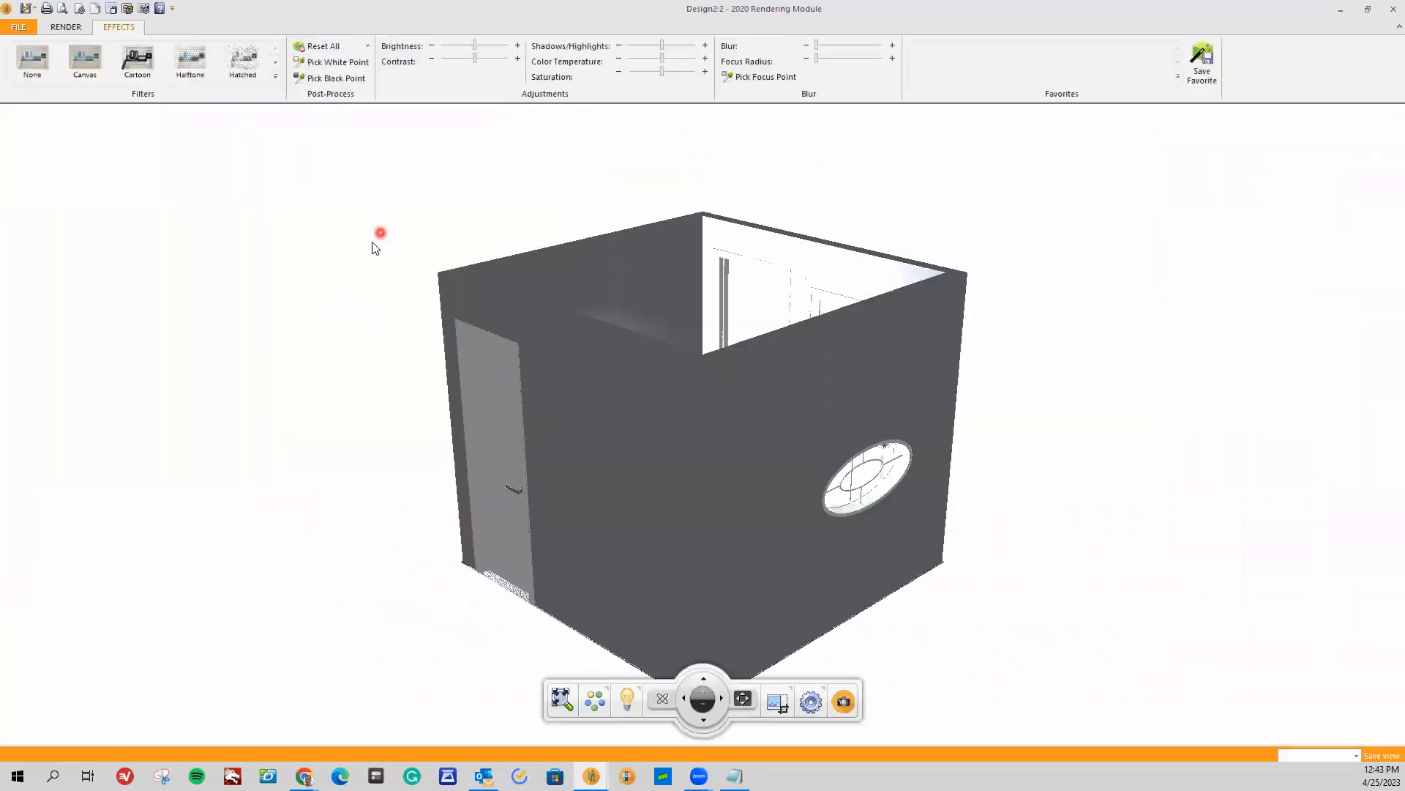
pyautogui.moveTo(467, 438); pyautogui.dragTo(558, 486)
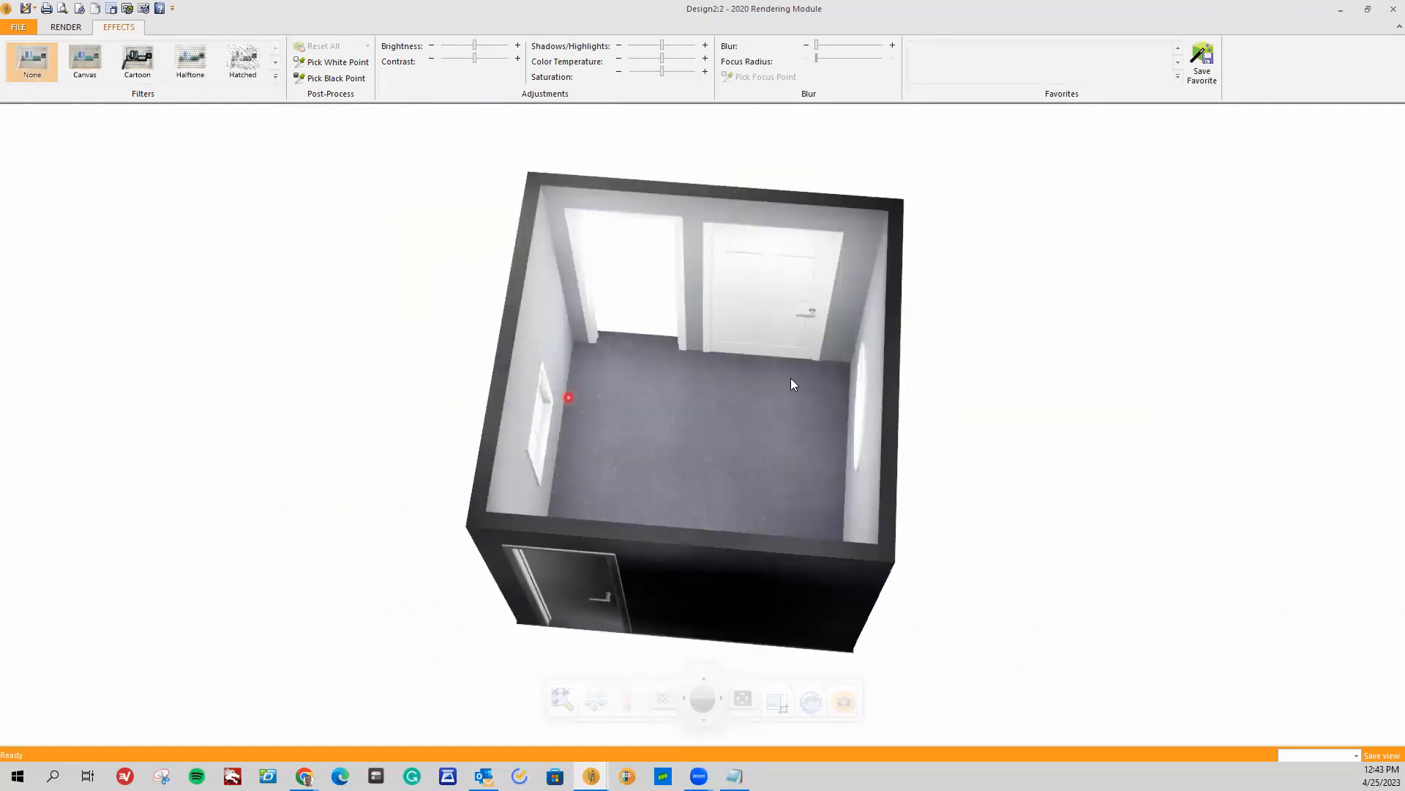
pyautogui.moveTo(910, 411); pyautogui.dragTo(677, 503)
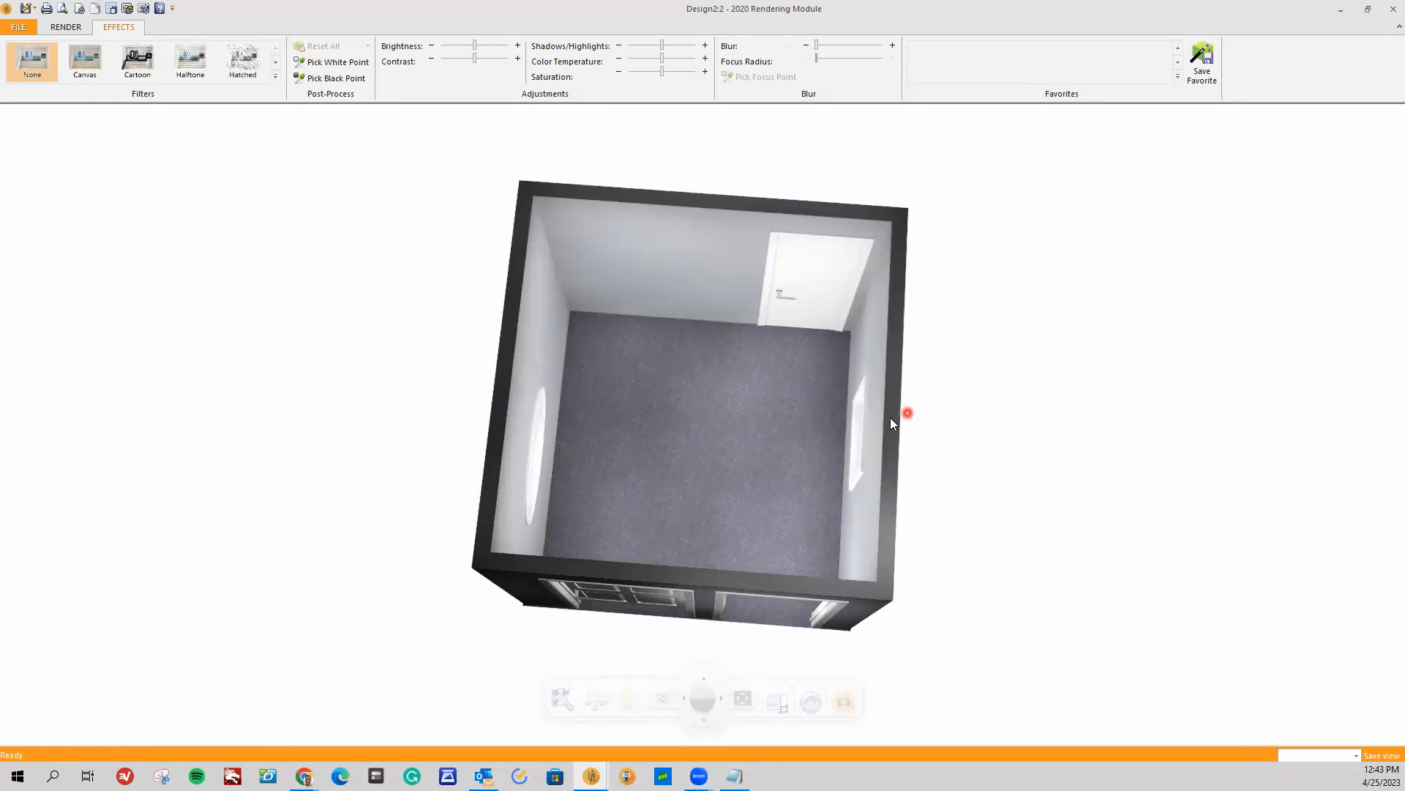
pyautogui.moveTo(659, 534); pyautogui.dragTo(497, 487)
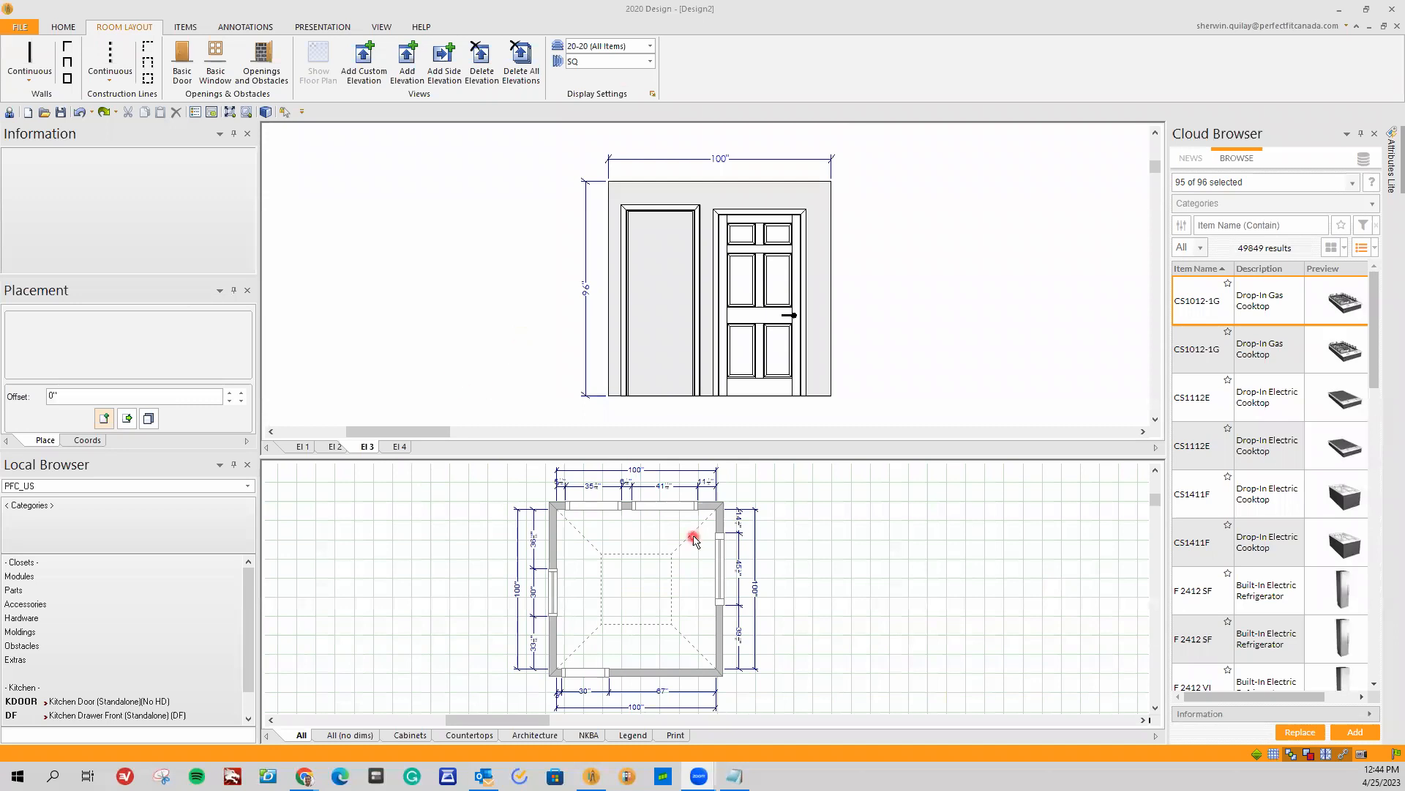
# Step: Give the floor plan a larger share of the workspace than the elevation view, leaving free space beside the room
pyautogui.scroll(-3, 693, 538)
pyautogui.moveTo(750, 456); pyautogui.dragTo(749, 339)
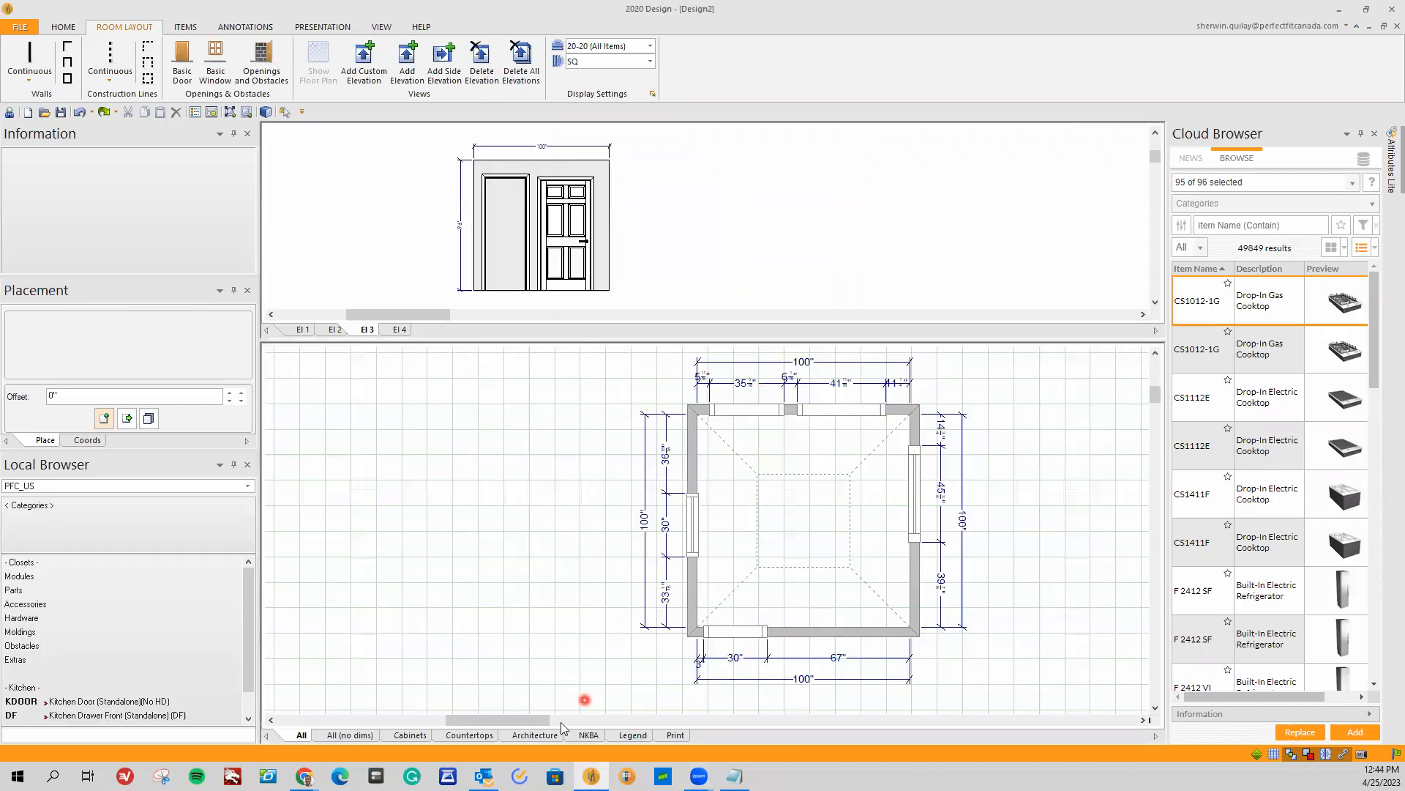
pyautogui.moveTo(529, 720); pyautogui.dragTo(558, 722)
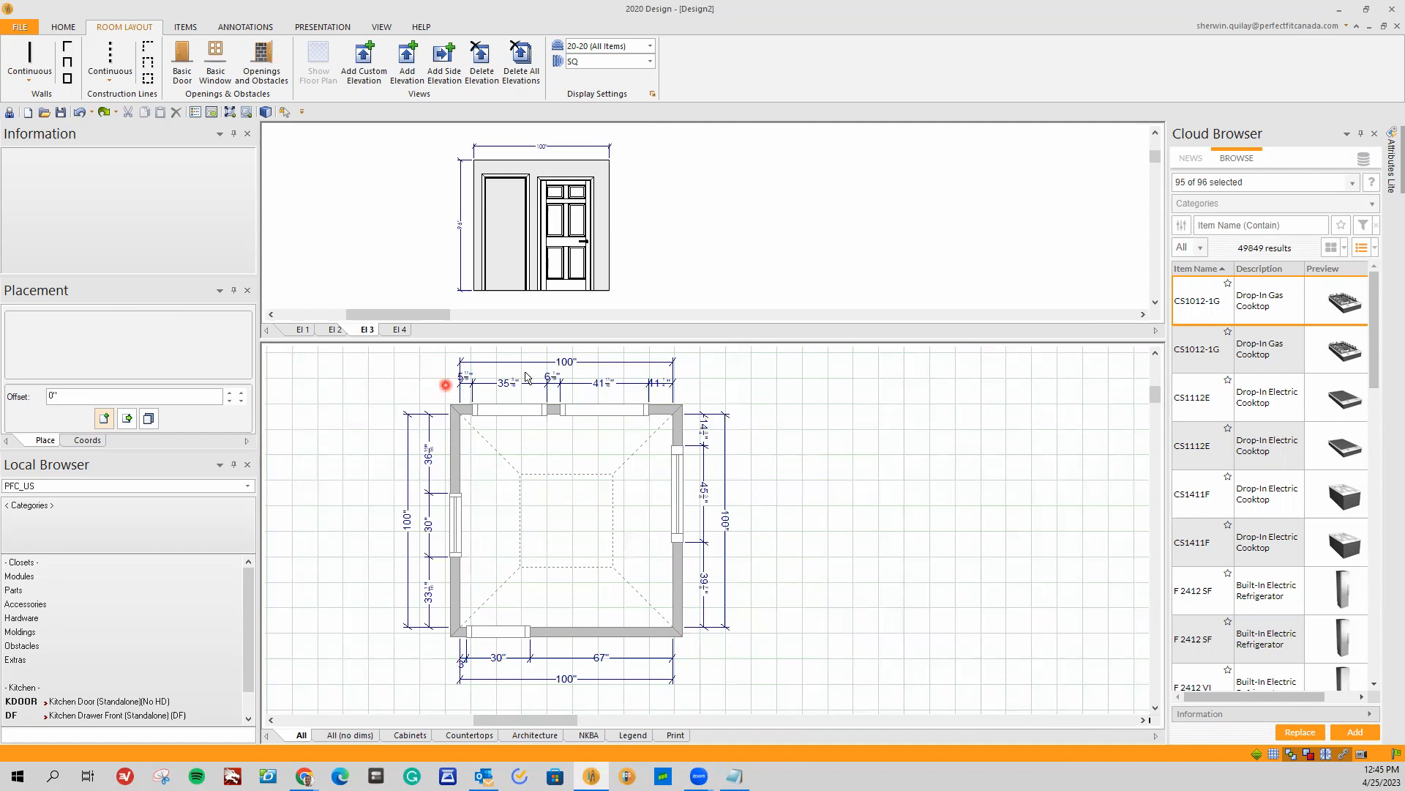
# Step: Delete the framed doorway and the six-panel interior door from the El 3 wall
pyautogui.click(431, 554)
pyautogui.click(519, 262)
pyautogui.rightClick(520, 261)
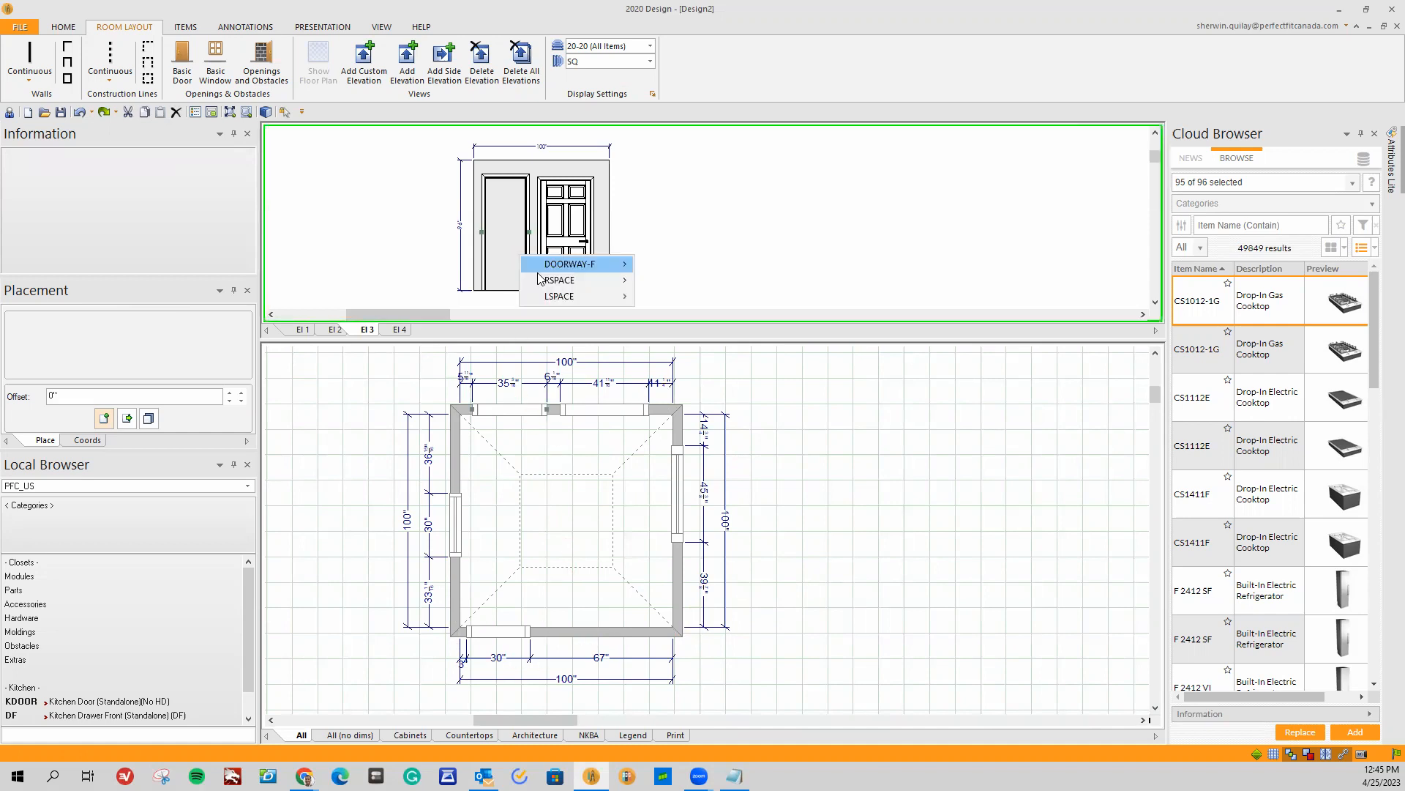
pyautogui.moveTo(569, 265)
pyautogui.click(688, 425)
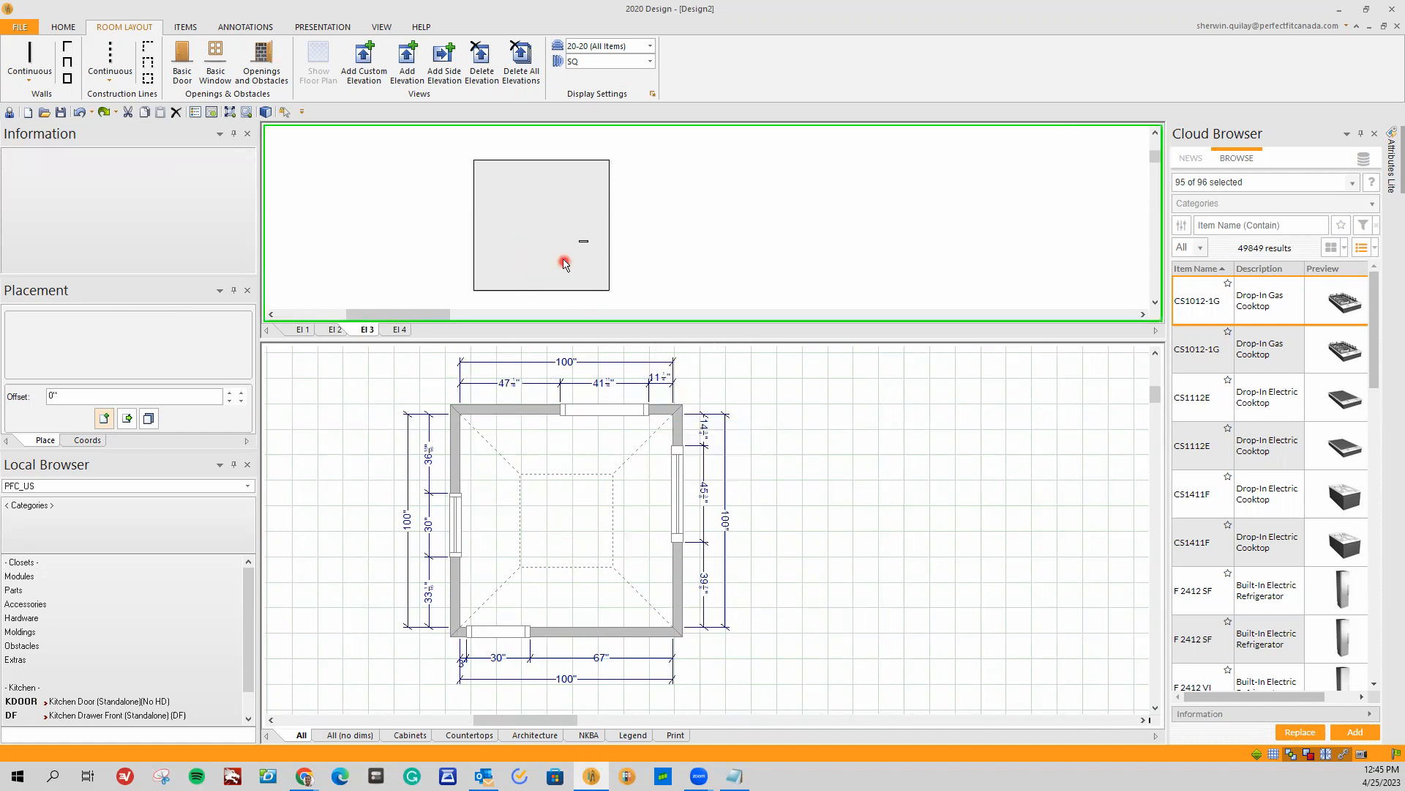
pyautogui.rightClick(566, 262)
pyautogui.moveTo(617, 269)
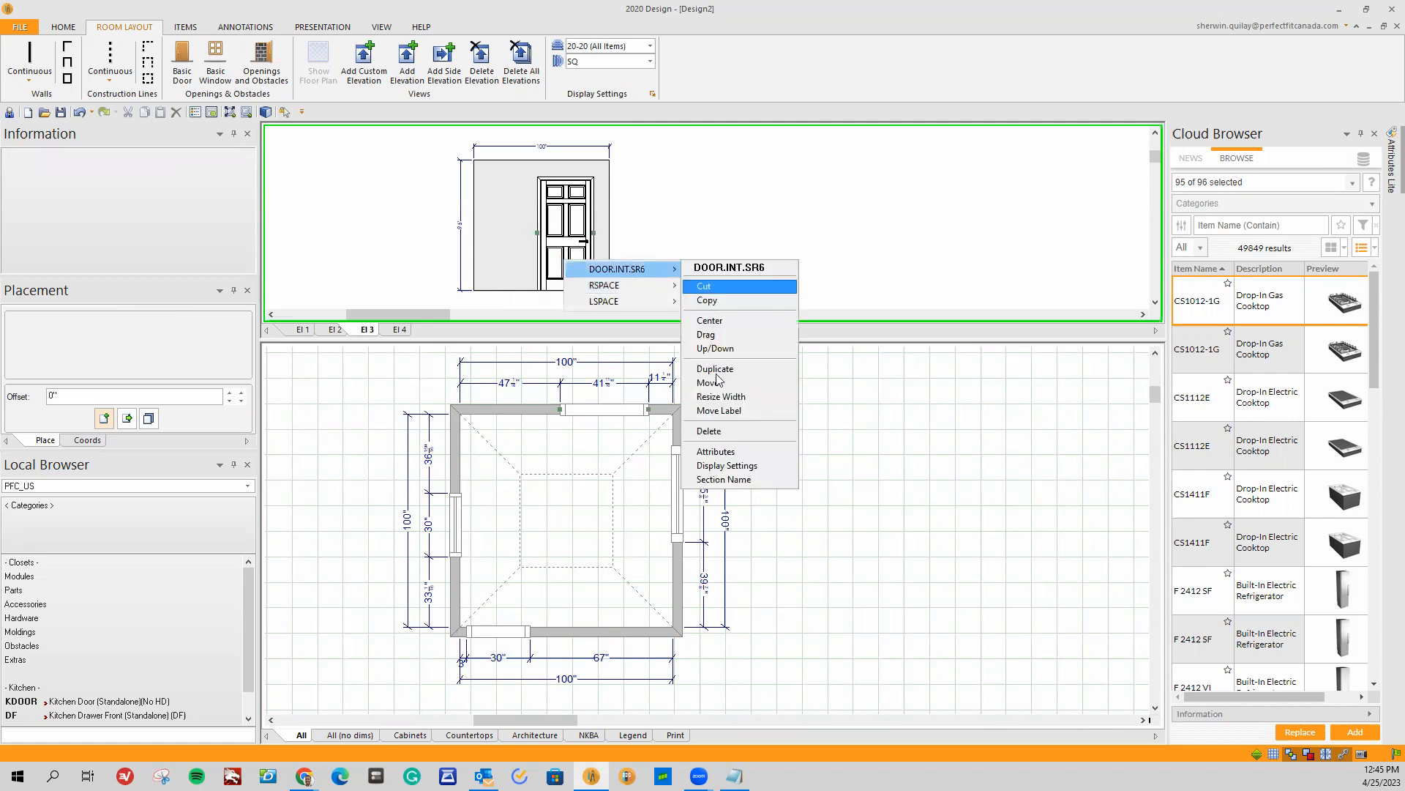
pyautogui.click(708, 431)
pyautogui.click(510, 634)
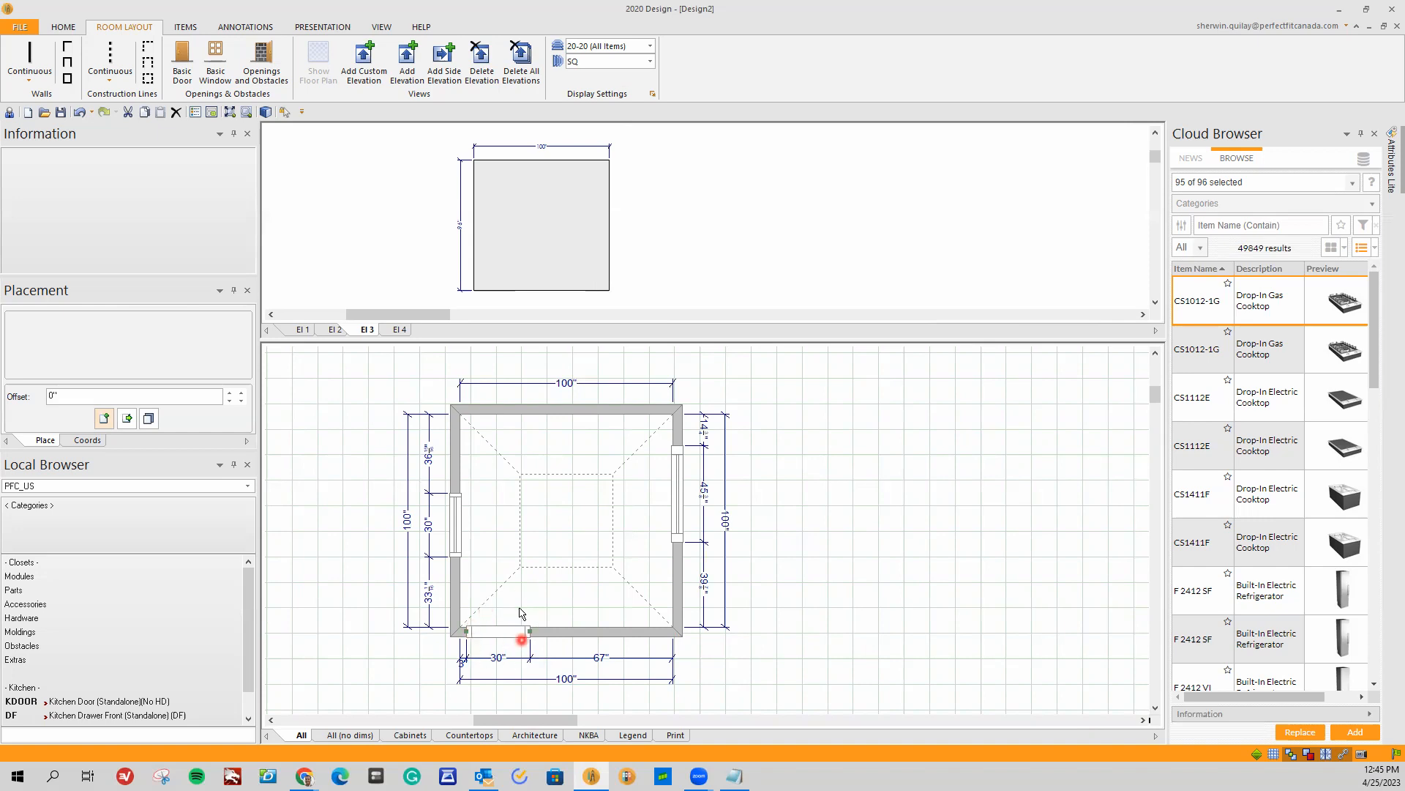
# Step: Draw a continuous run of four walls beside the existing room, 100", 100", 99" and 70" long, leaving a gap at the start corner
pyautogui.click(18, 71)
pyautogui.click(848, 638)
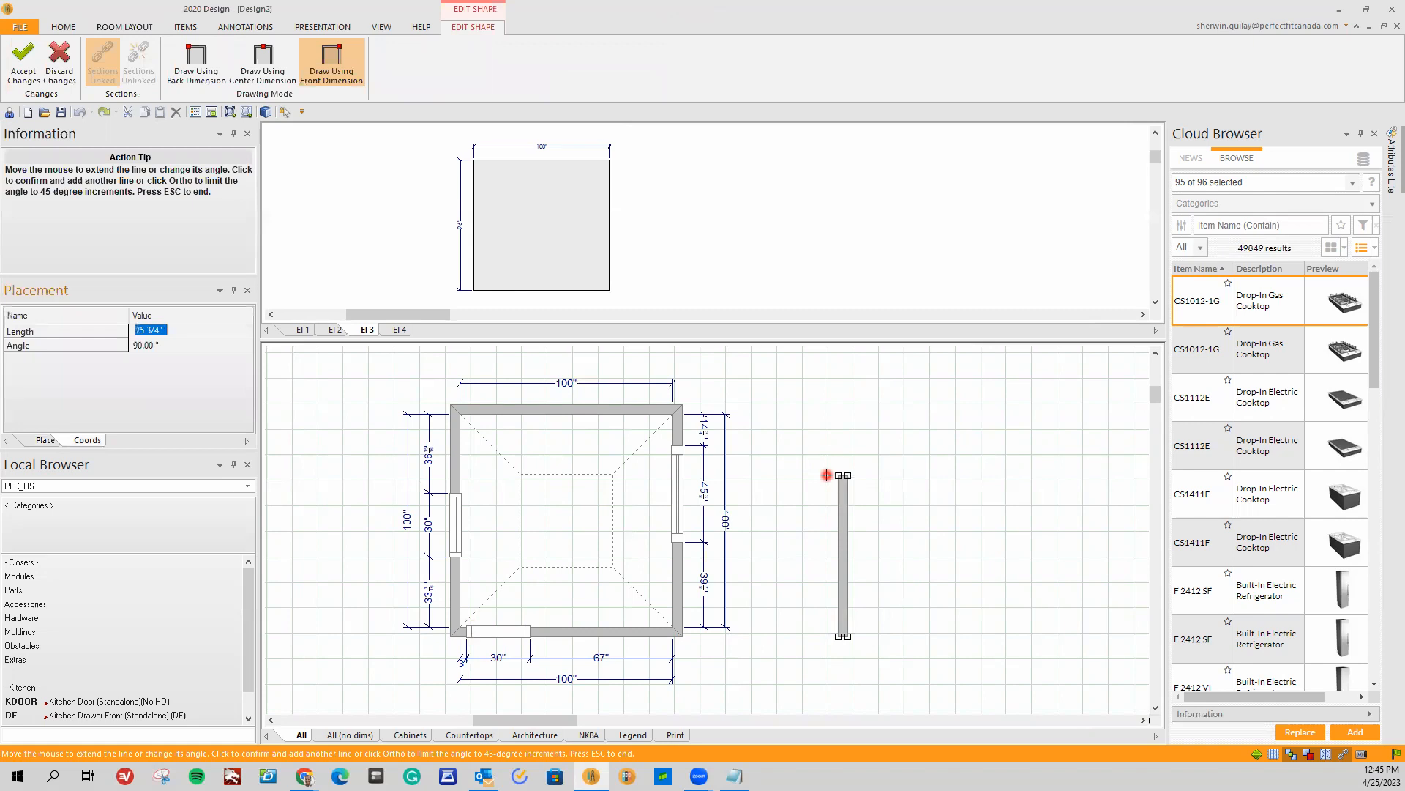
pyautogui.write('100')
pyautogui.press('Return')
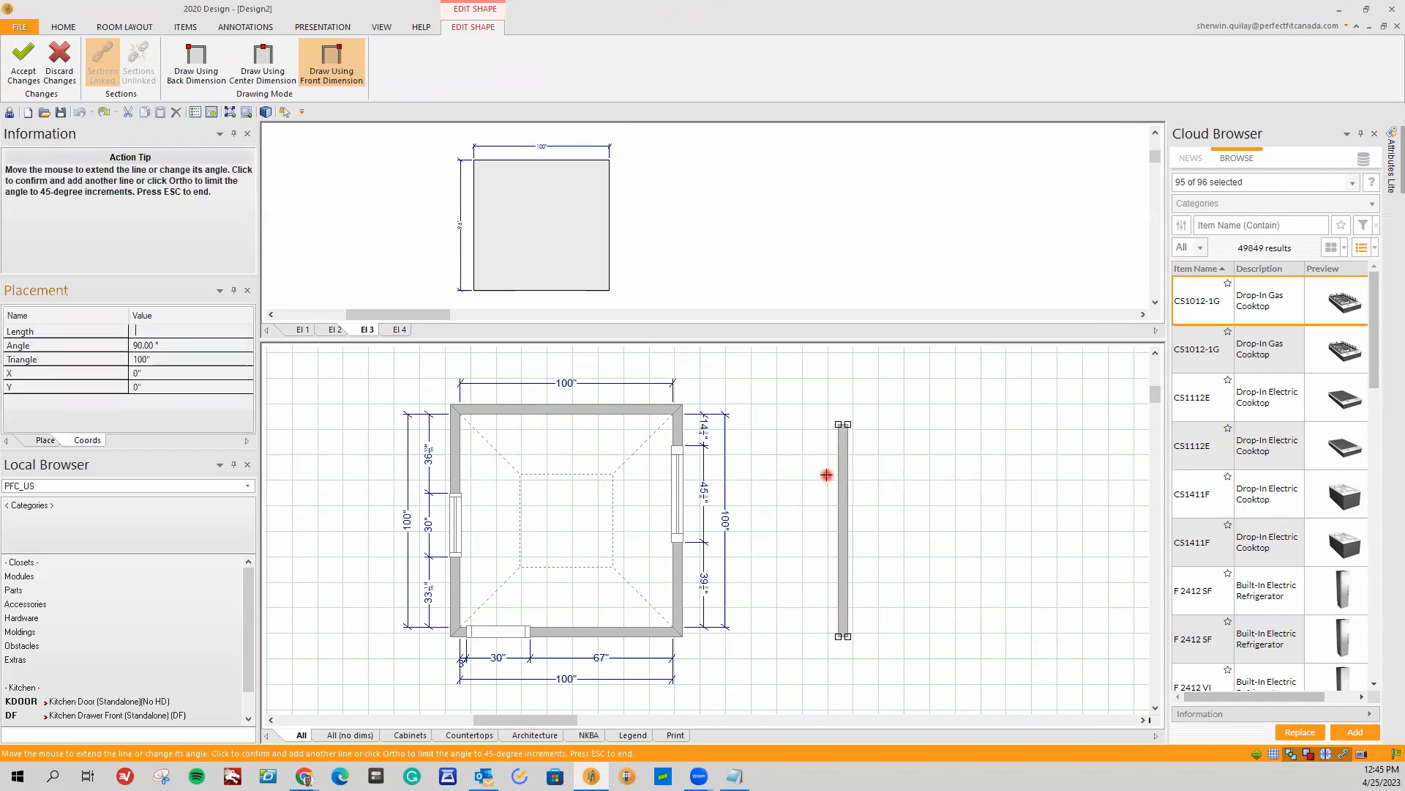
pyautogui.write('100')
pyautogui.press('Return')
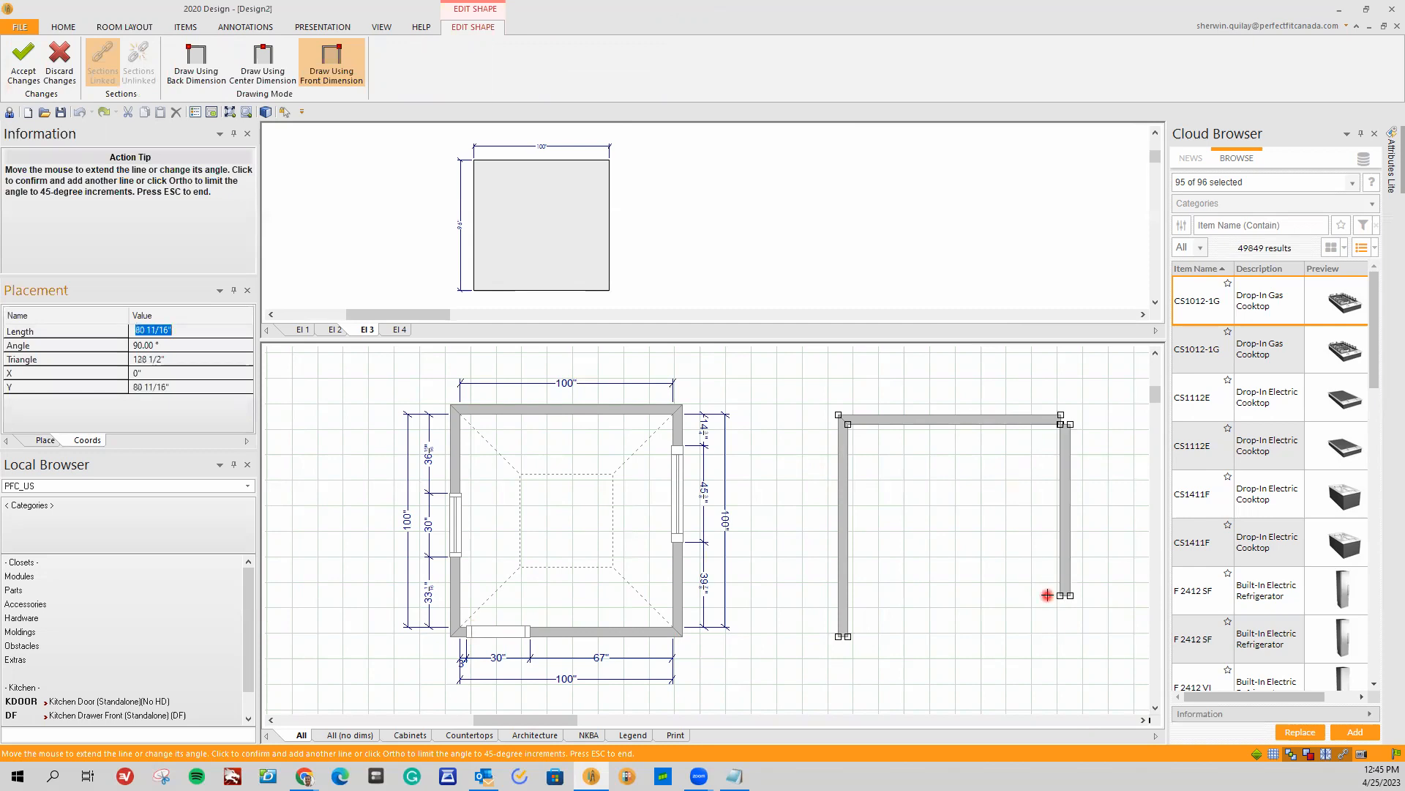
pyautogui.write('99')
pyautogui.press('Return')
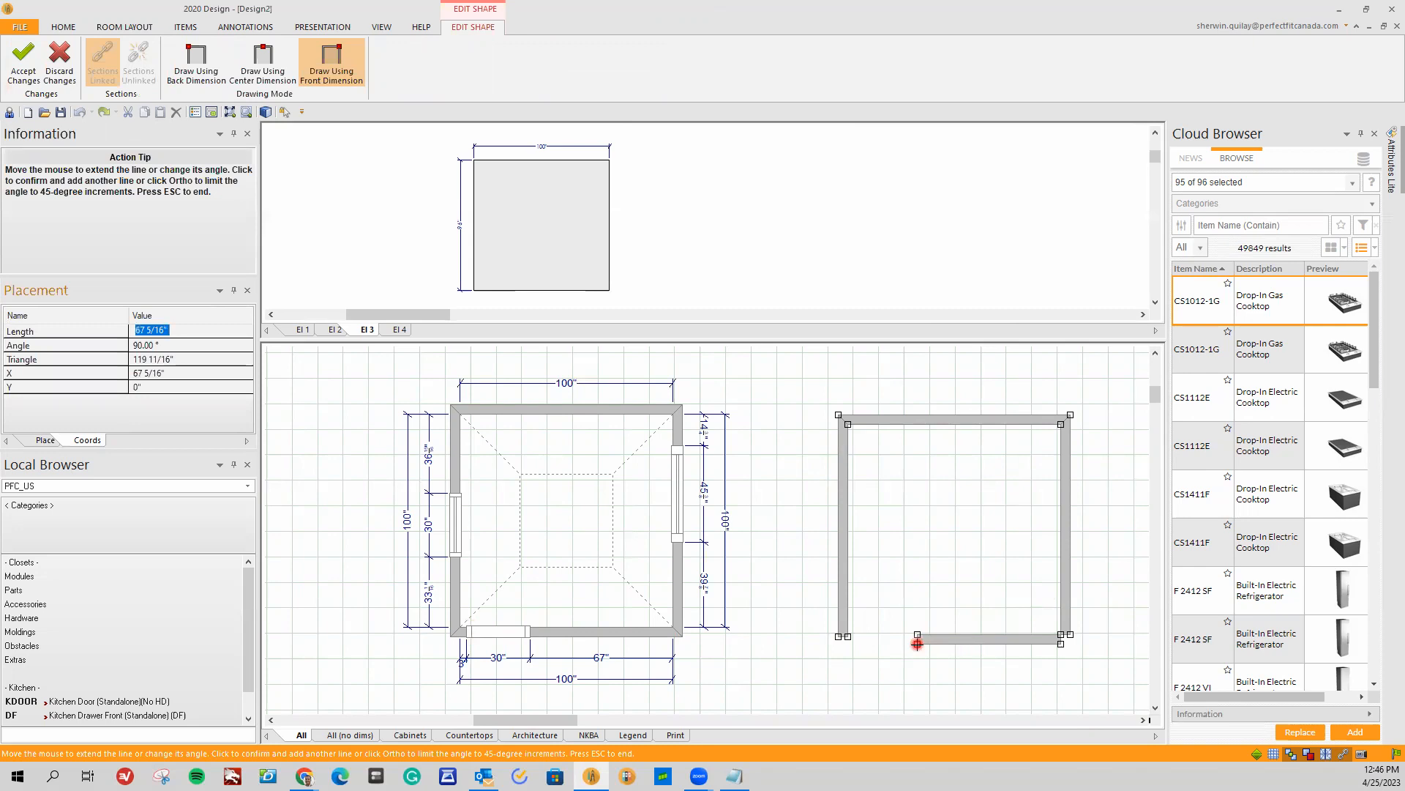
pyautogui.write('70')
pyautogui.press('Return')
pyautogui.press('Escape')
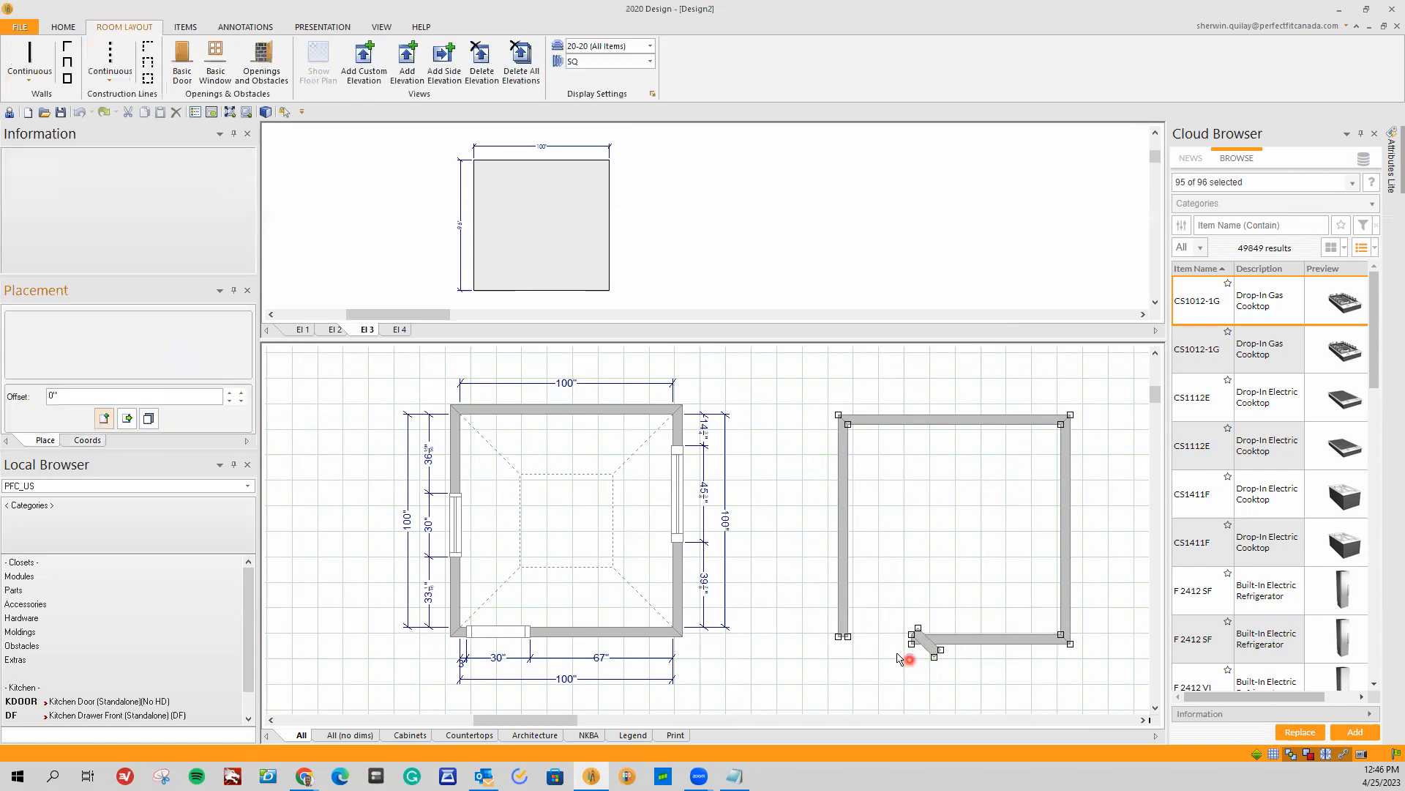
# Step: Compare the new open-cornered room with the first room and check its wall placement zones
pyautogui.scroll(2, 1111, 624)
pyautogui.scroll(-2, 1109, 616)
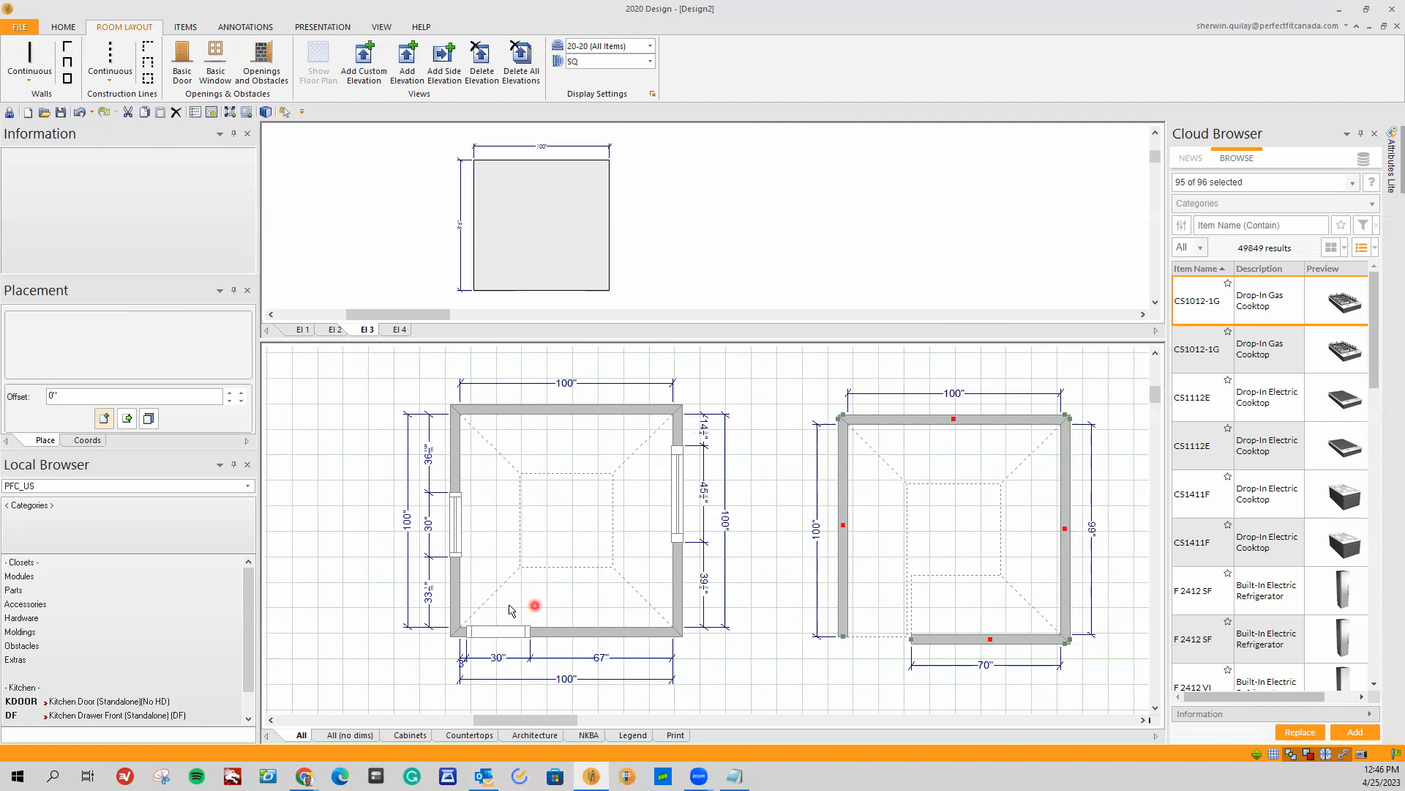
pyautogui.scroll(-2, 942, 631)
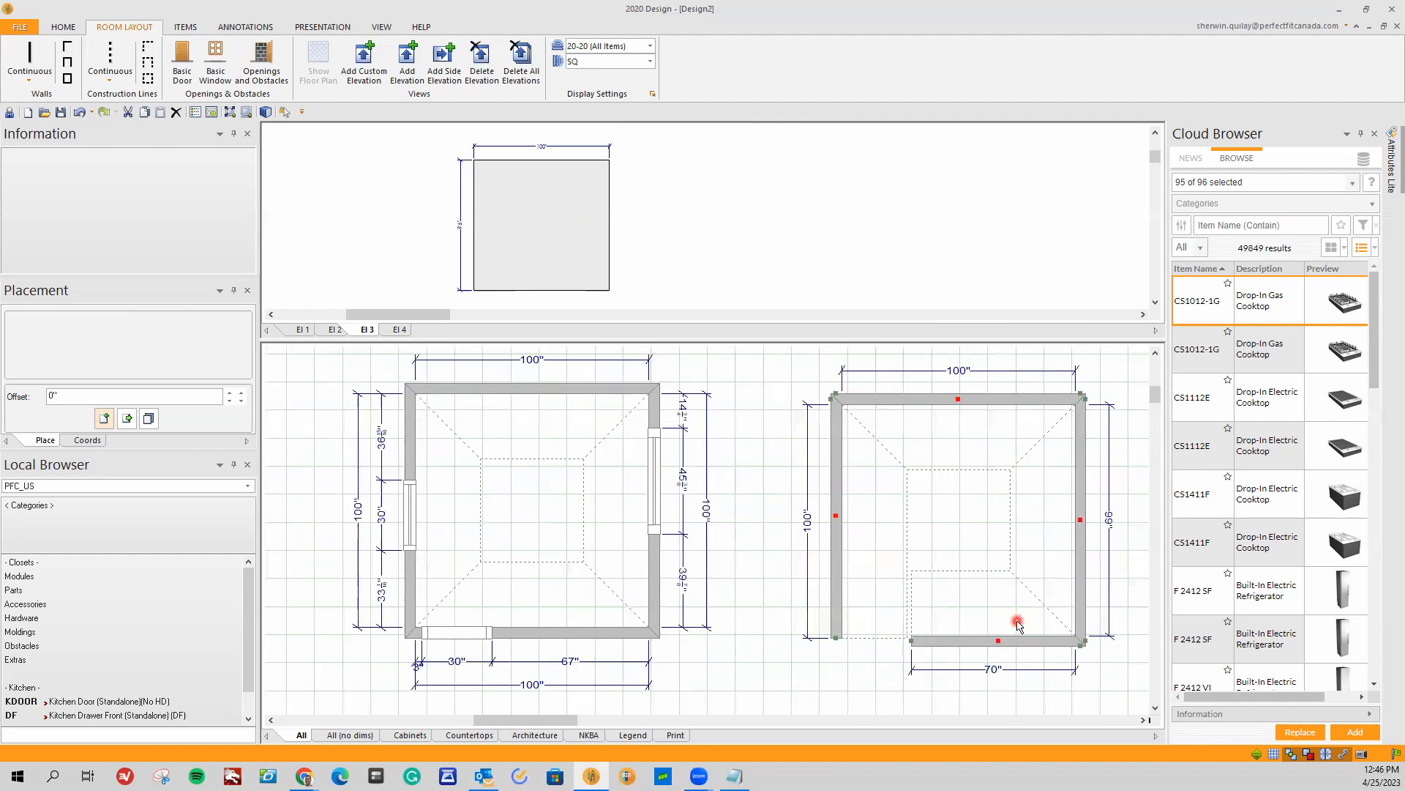
pyautogui.click(1022, 720)
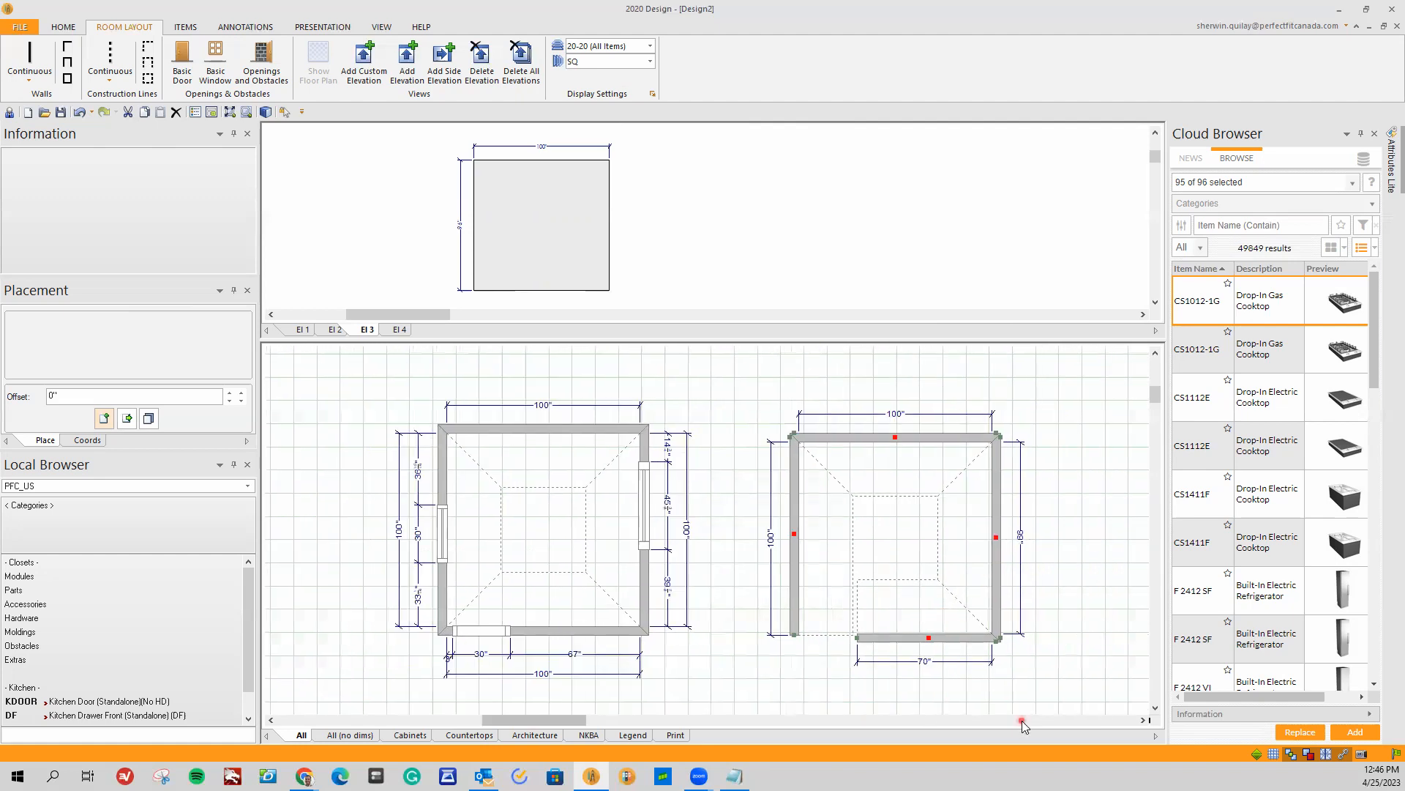
pyautogui.click(824, 555)
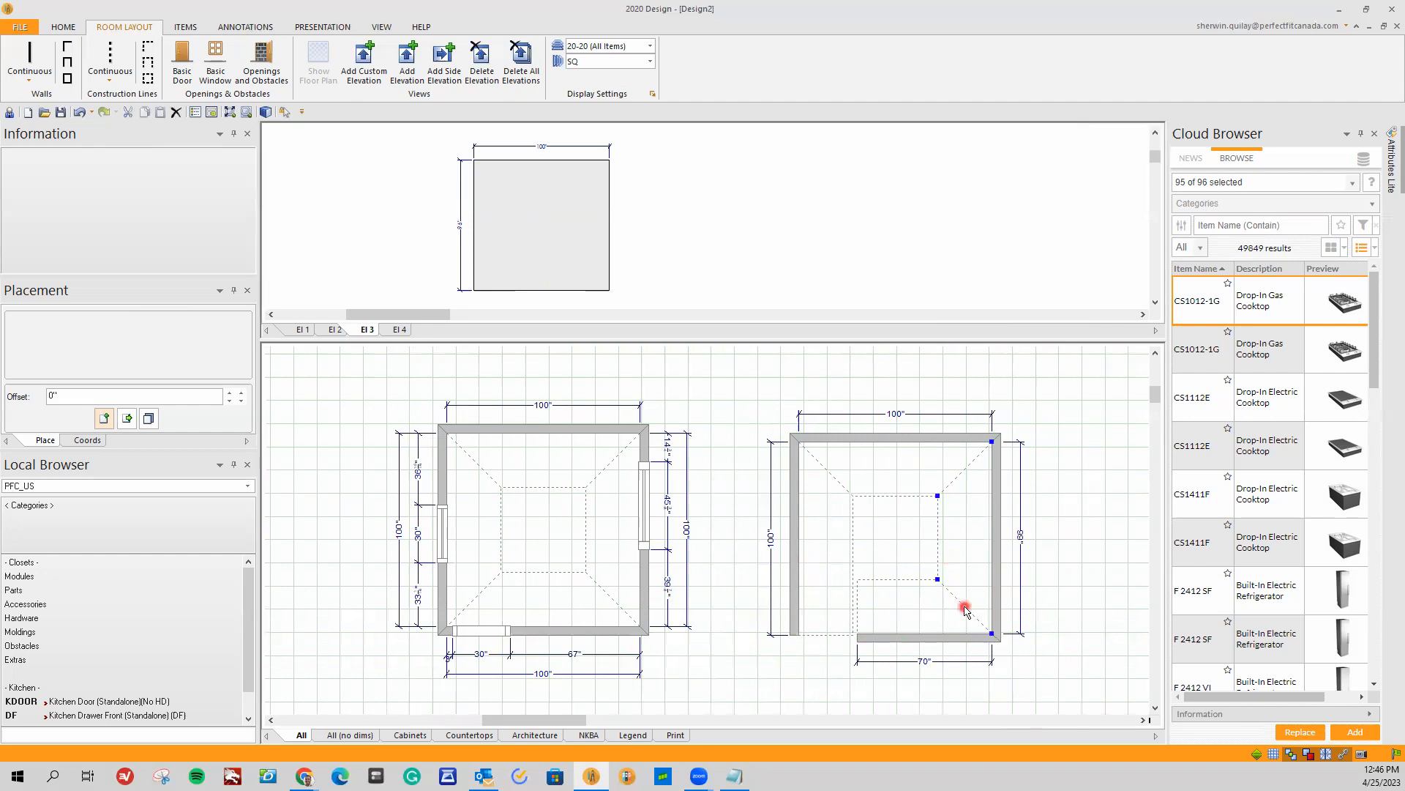
# Step: Set the length of the right-hand wall of the open-cornered room to 101" and accept the removal of elevation areas
pyautogui.scroll(1, 974, 599)
pyautogui.rightClick(1008, 563)
pyautogui.click(1043, 623)
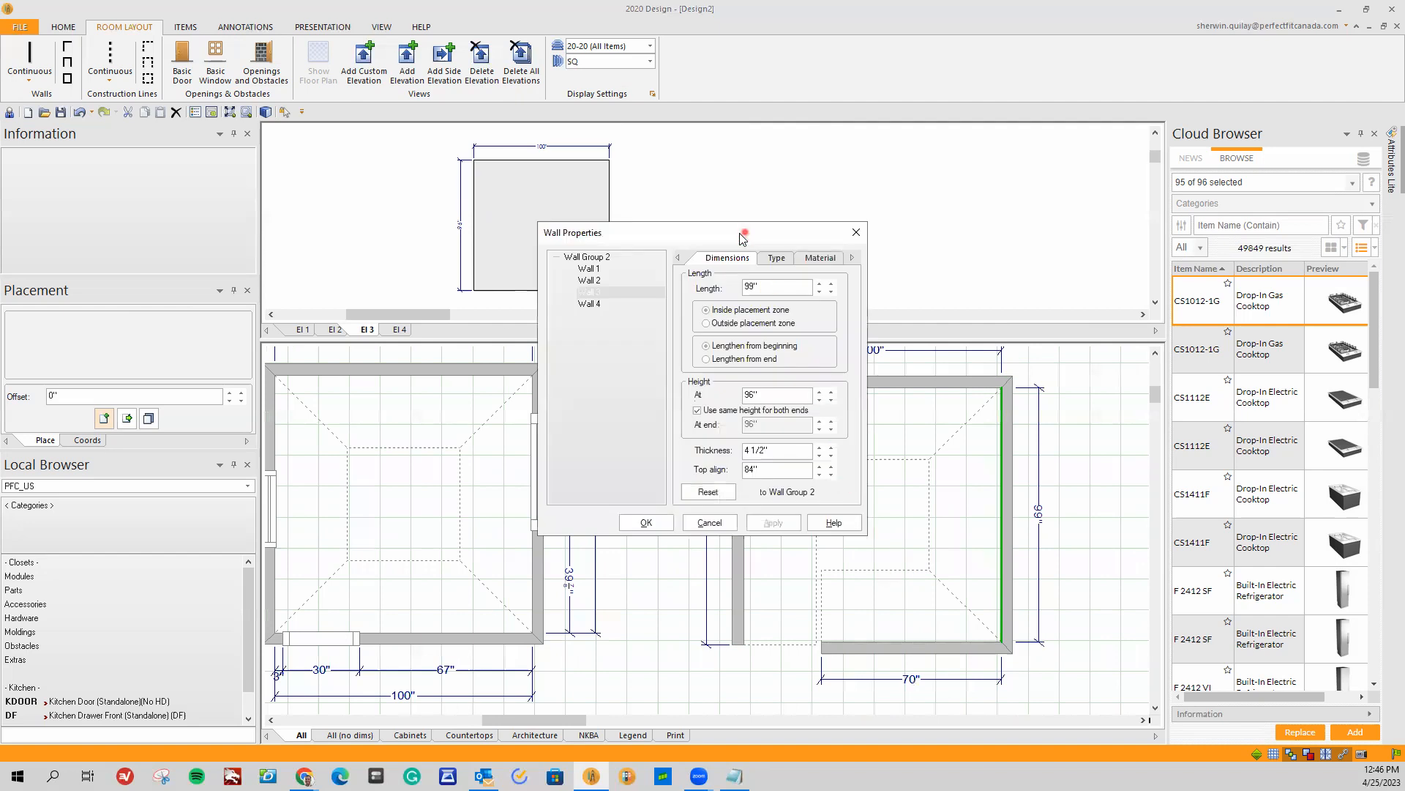
pyautogui.moveTo(745, 233); pyautogui.dragTo(501, 314)
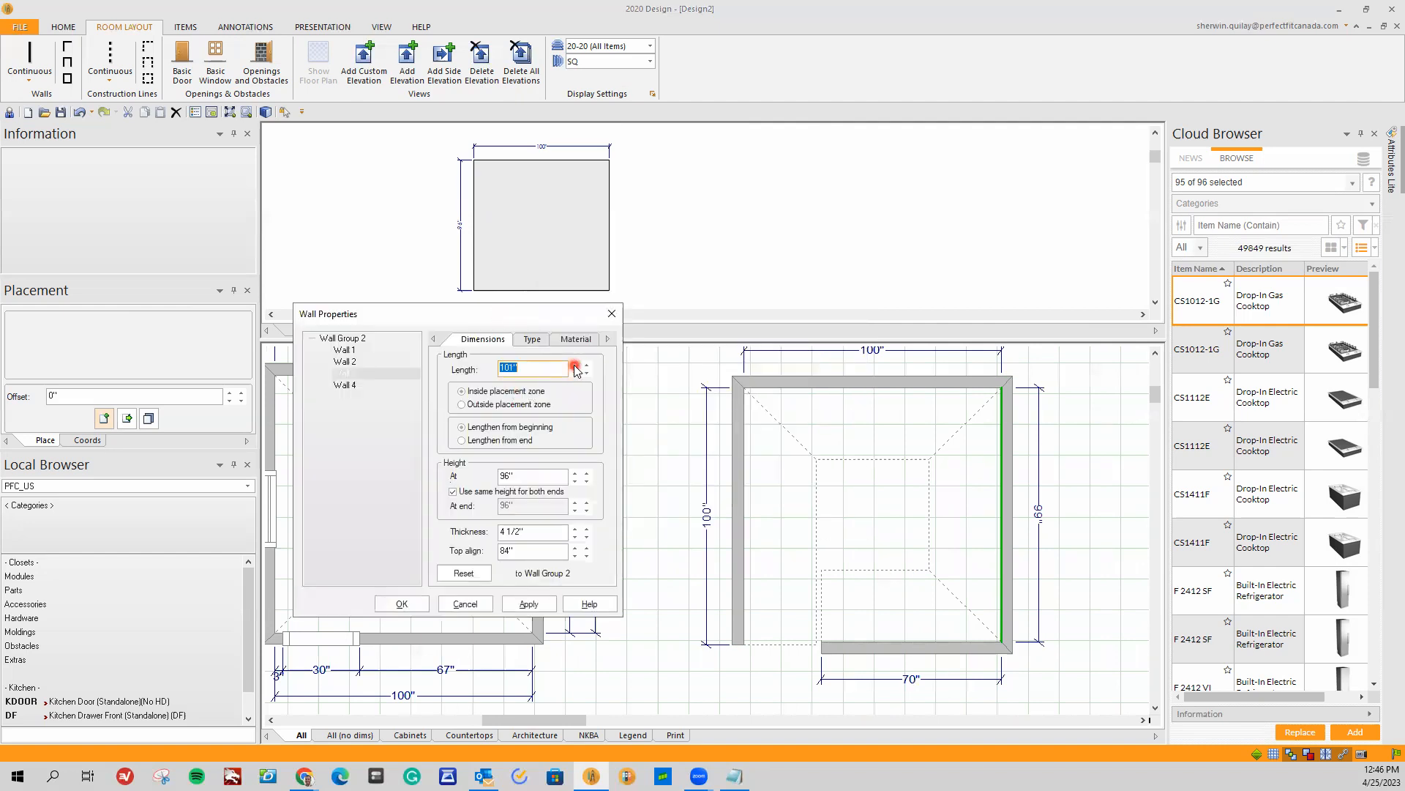
pyautogui.click(541, 605)
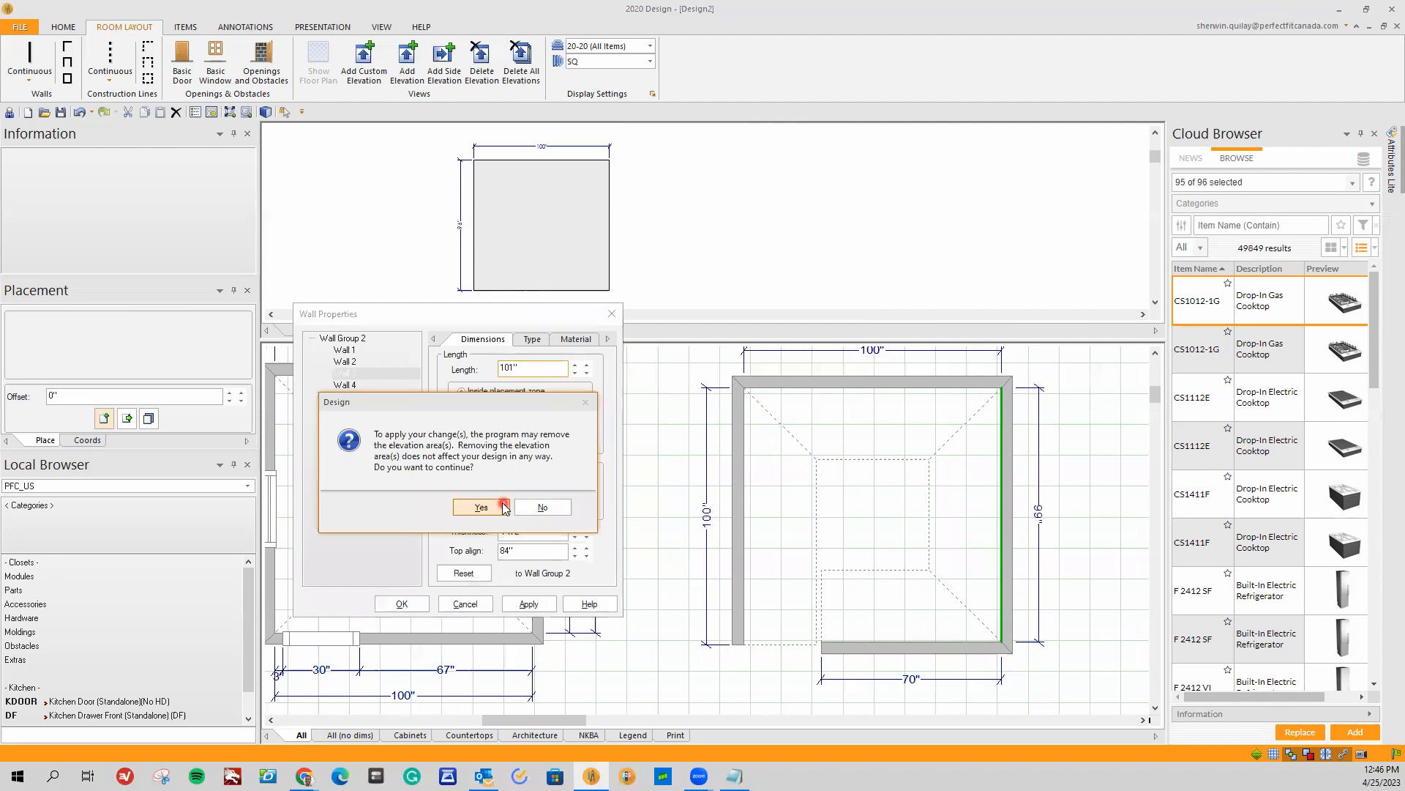
pyautogui.click(504, 507)
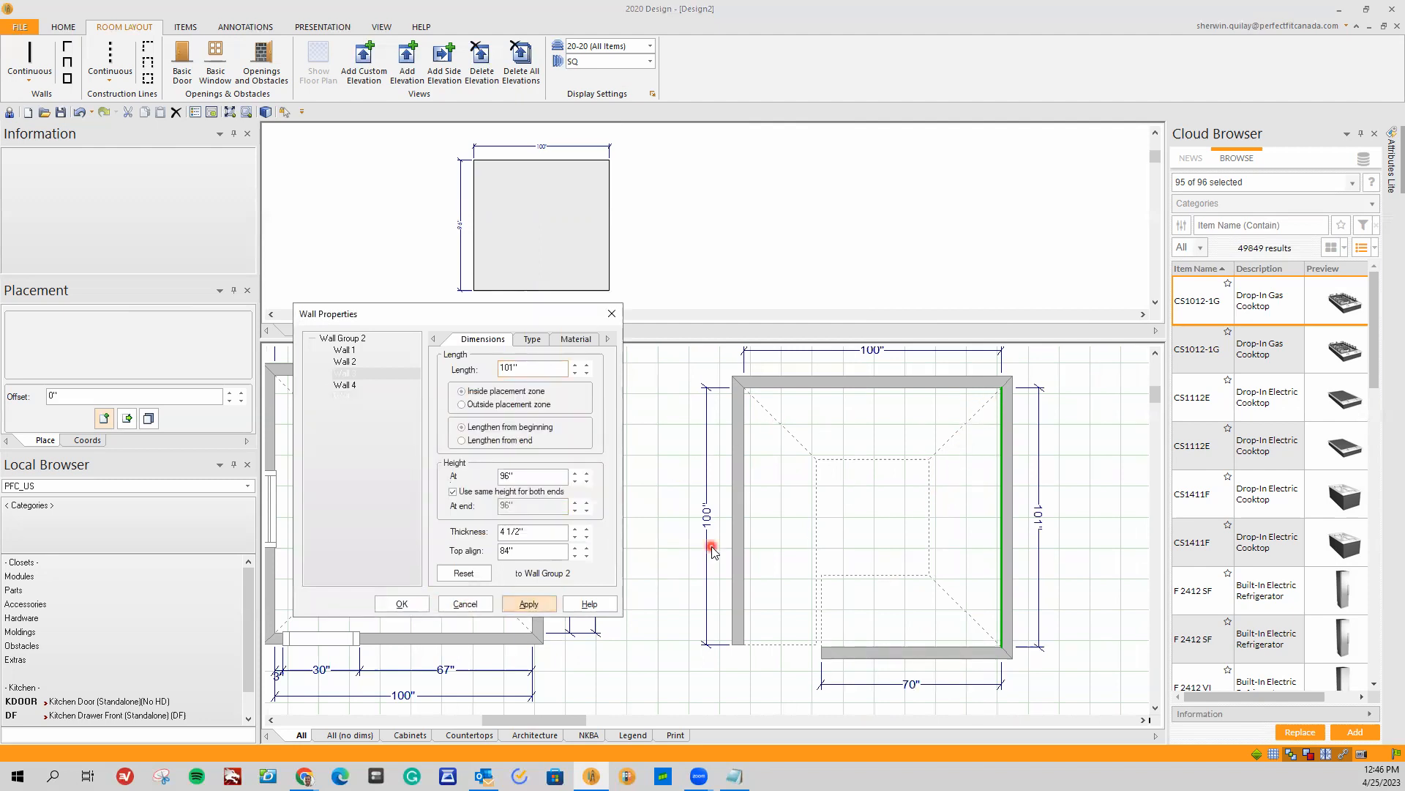
pyautogui.click(402, 603)
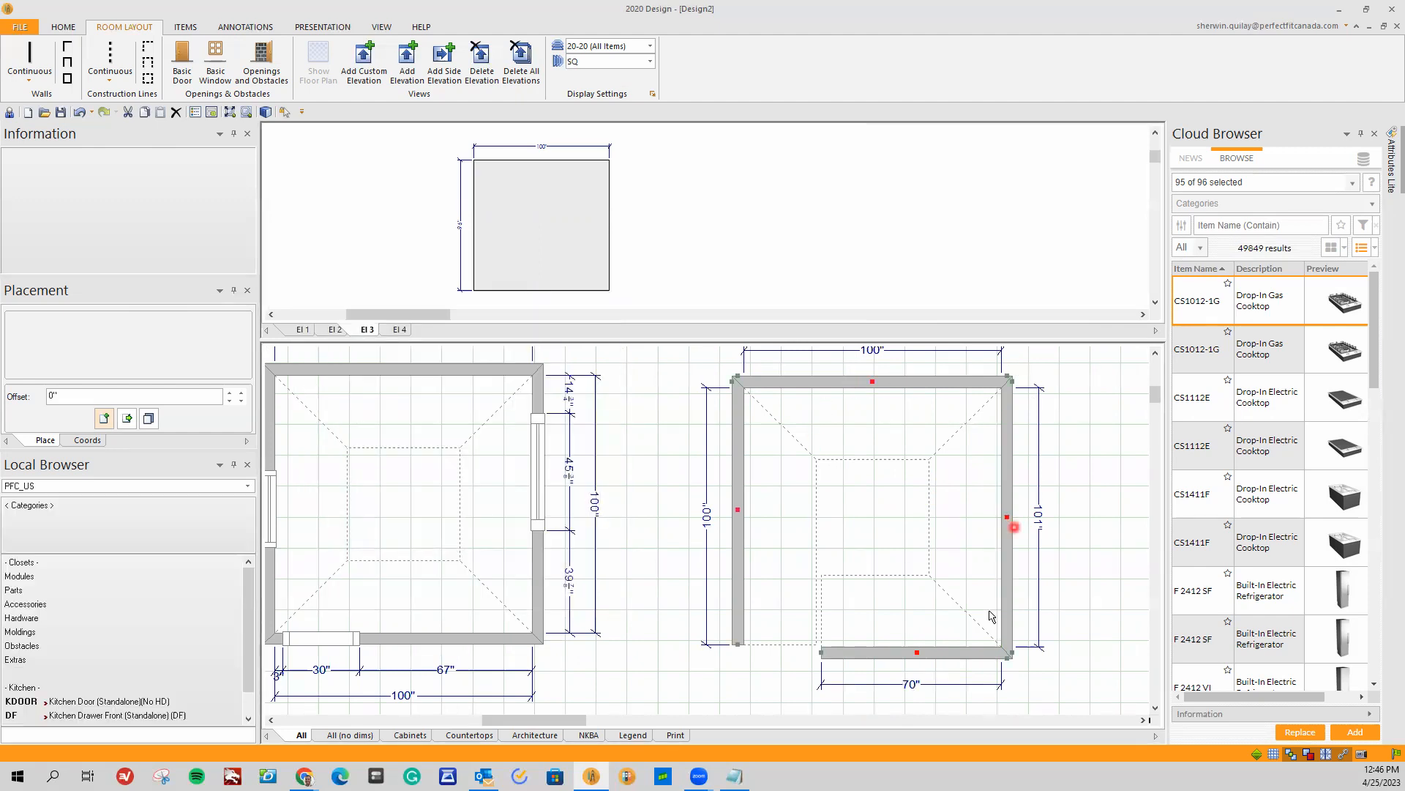
# Step: Compare both rooms in the floor plan, and switch to the How To.txt notes in Notepad to review the doors and windows topics
pyautogui.scroll(-1, 989, 620)
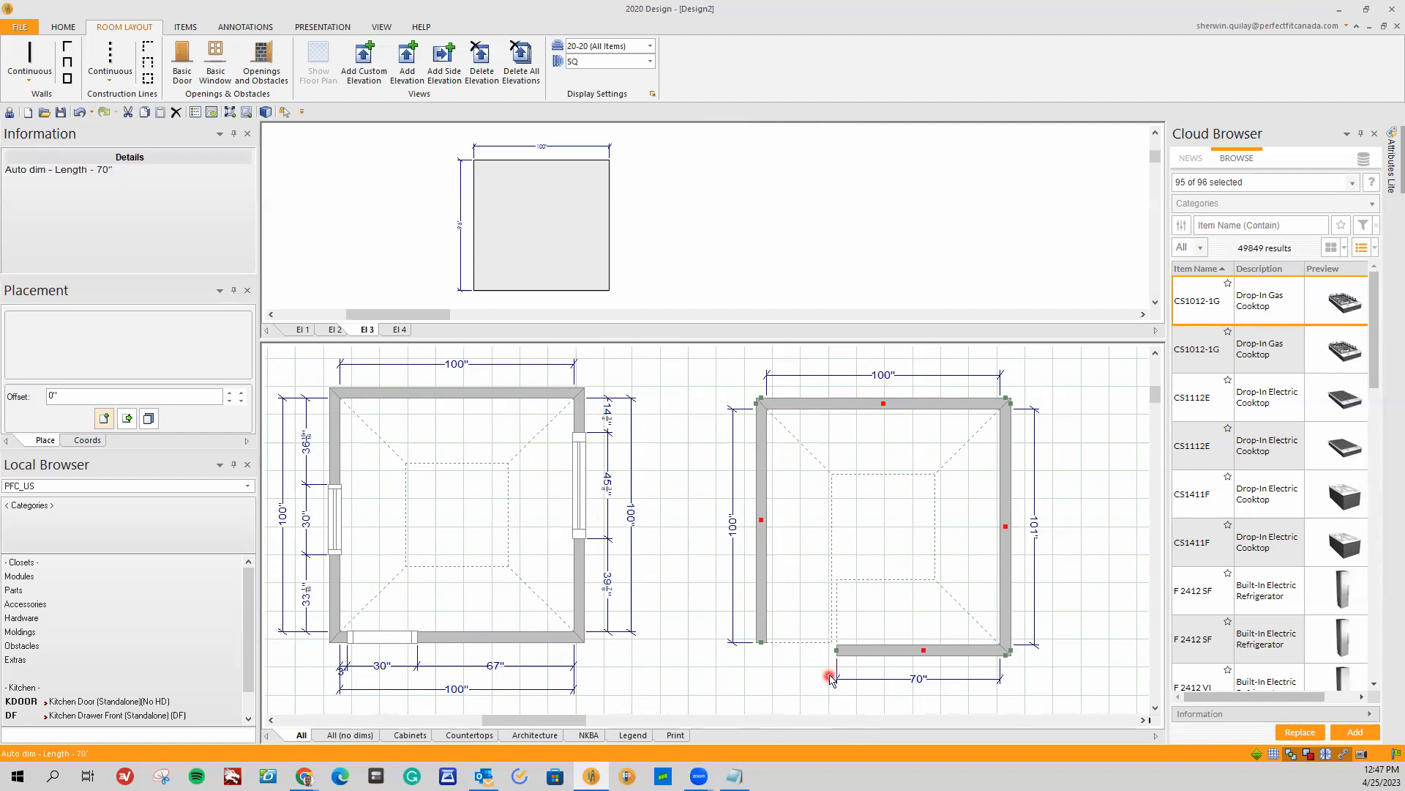
pyautogui.scroll(-2, 832, 679)
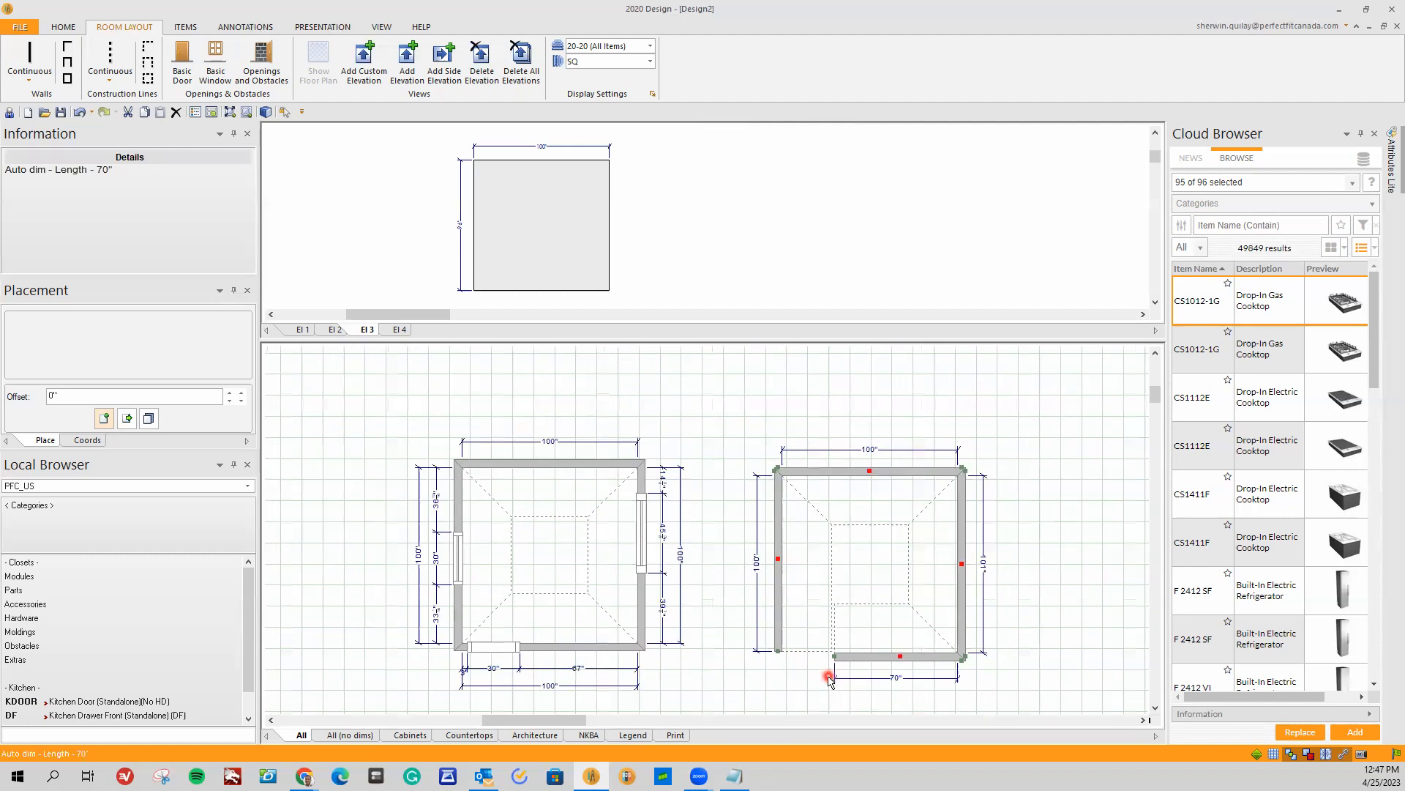
pyautogui.scroll(-3, 1153, 697)
pyautogui.scroll(-1, 1020, 635)
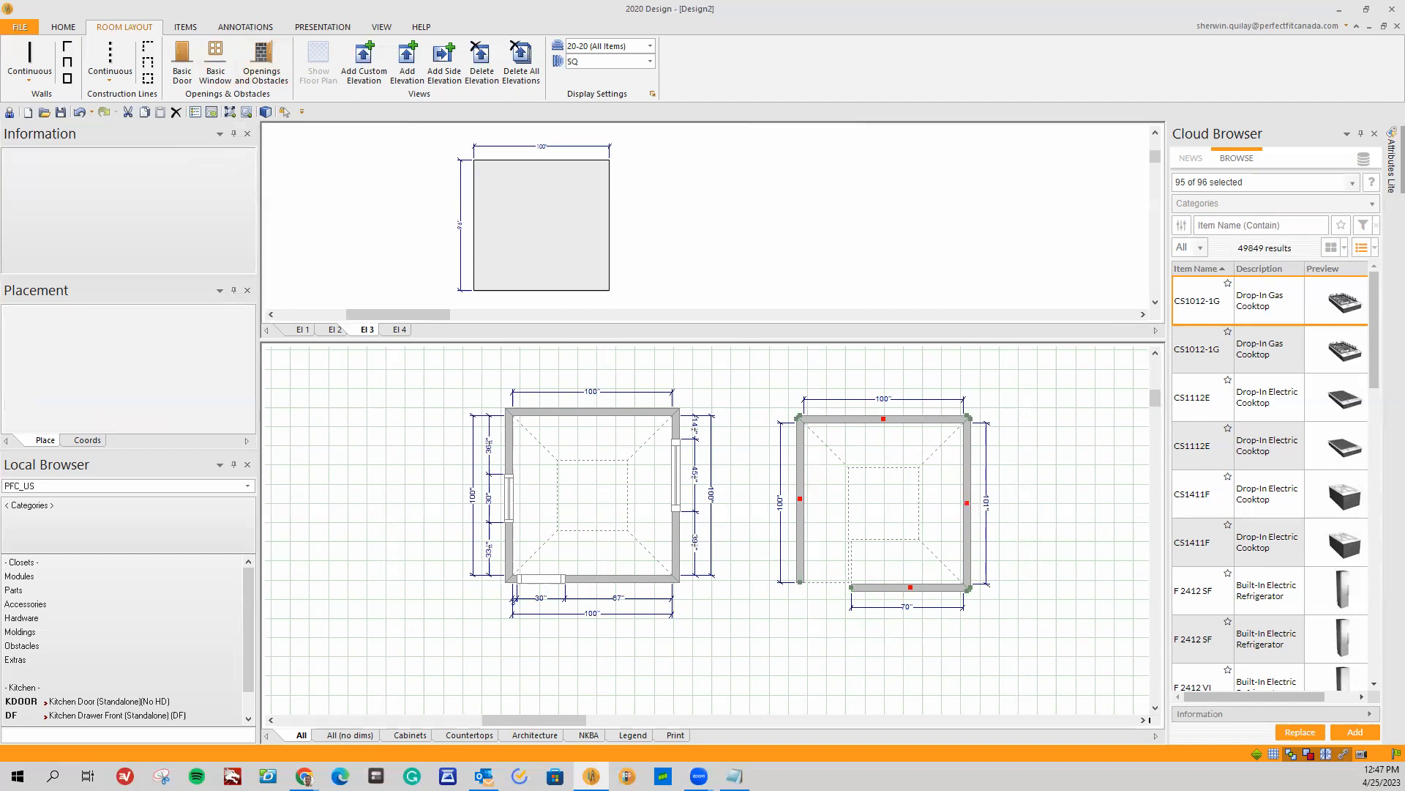
pyautogui.click(734, 776)
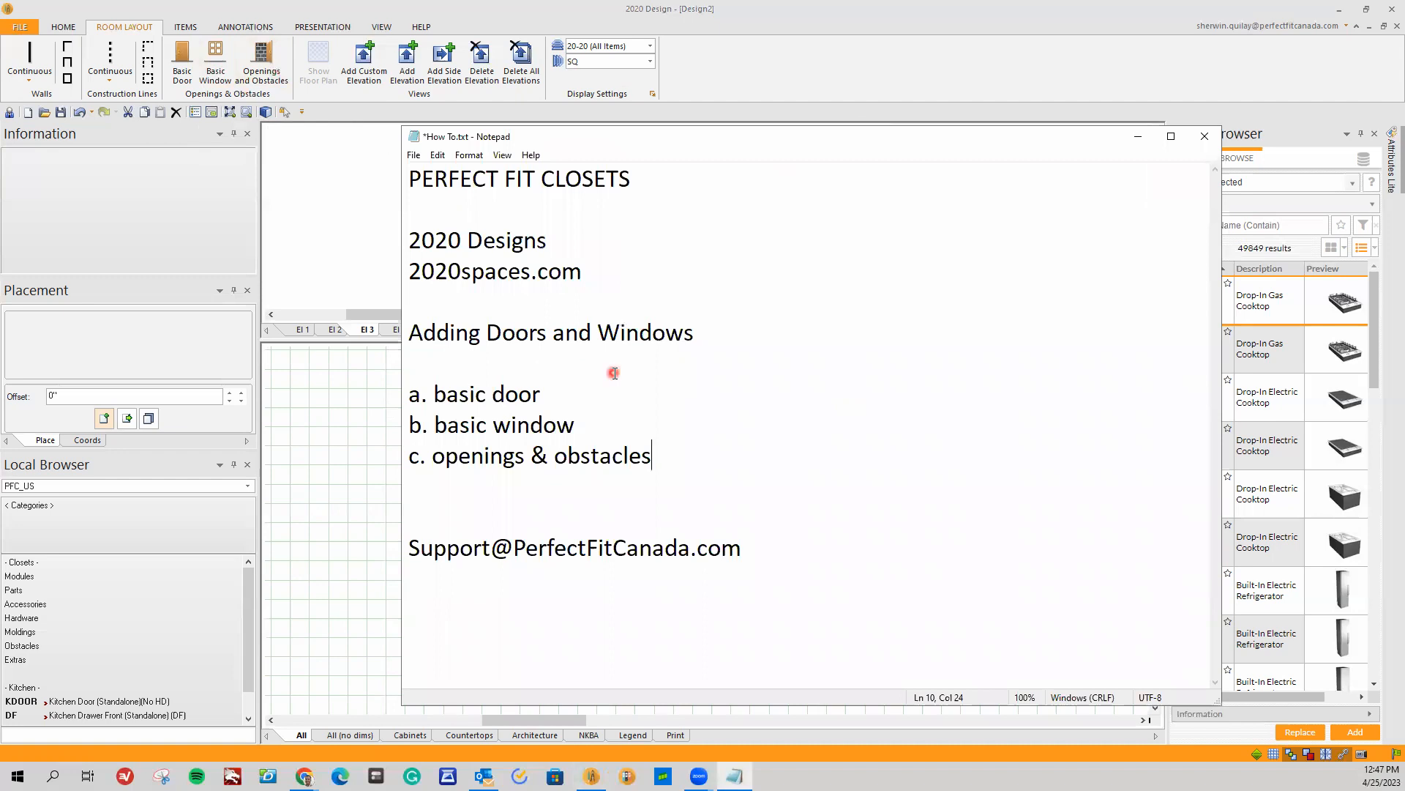